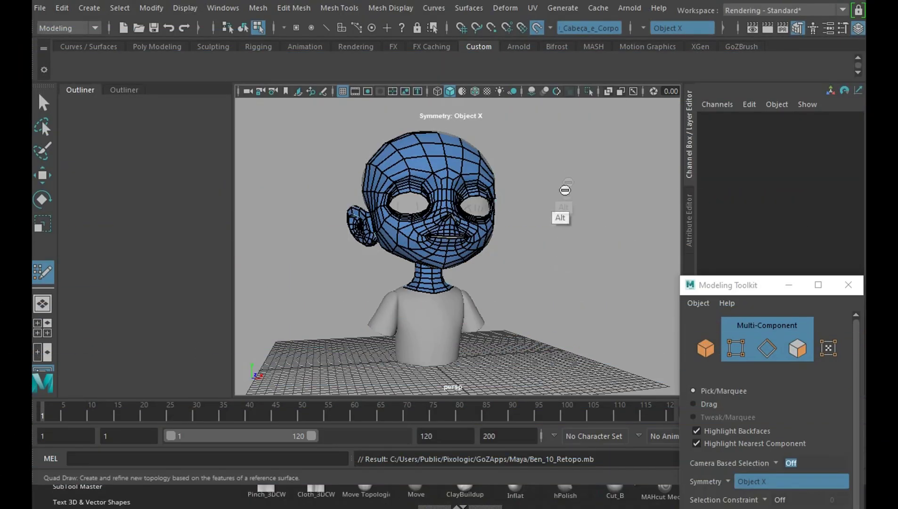
- Zoom in on the retopologized head and orbit to see it from the other side
left_click_drag(565, 190, 547, 211, "alt")
right_click_drag(547, 210, 587, 287, "alt")
left_click_drag(587, 287, 568, 286, "alt")
right_click_drag(568, 287, 599, 300, "alt")
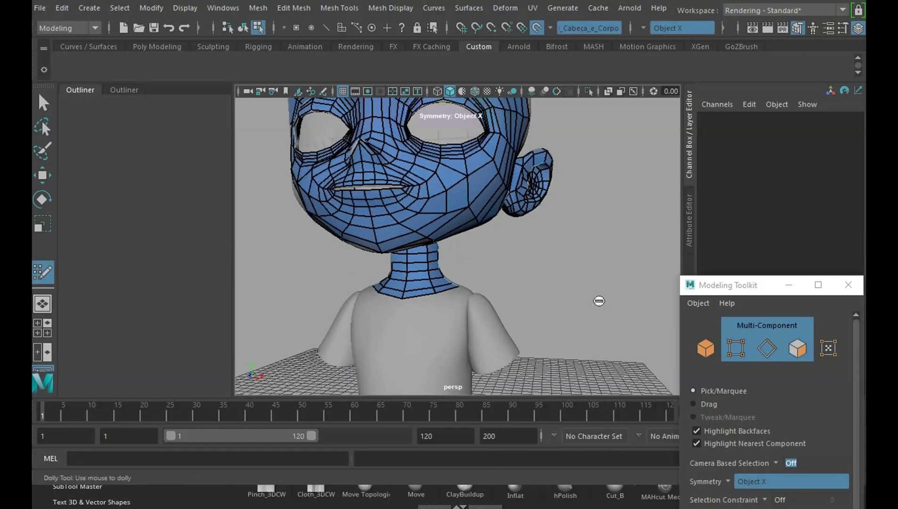
mouse_move(599, 301)
left_mouse_down("alt")
mouse_move(591, 285)
mouse_move(645, 286)
mouse_move(634, 292)
mouse_move(604, 375)
mouse_move(558, 232)
mouse_move(564, 281)
mouse_move(580, 279)
left_mouse_up("alt")
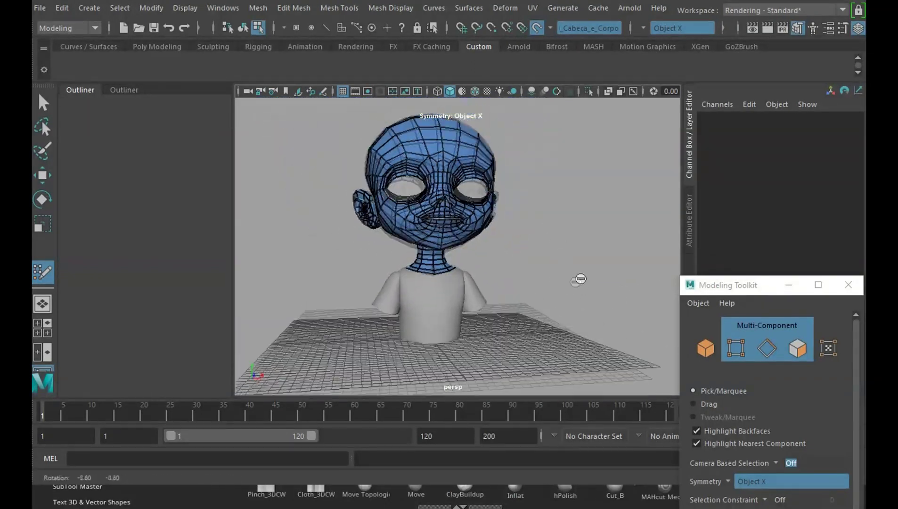
- Review the neck, torso and other ear, then show the scene objects in the Outliner
middle_click_drag(579, 280, 552, 252, "alt")
right_click_drag(552, 253, 585, 296, "alt")
mouse_move(585, 297)
middle_mouse_down("alt")
mouse_move(560, 286)
mouse_move(563, 215)
middle_mouse_up("alt")
mouse_move(563, 214)
right_mouse_down("alt")
mouse_move(608, 250)
mouse_move(581, 287)
mouse_move(604, 268)
right_mouse_up("alt")
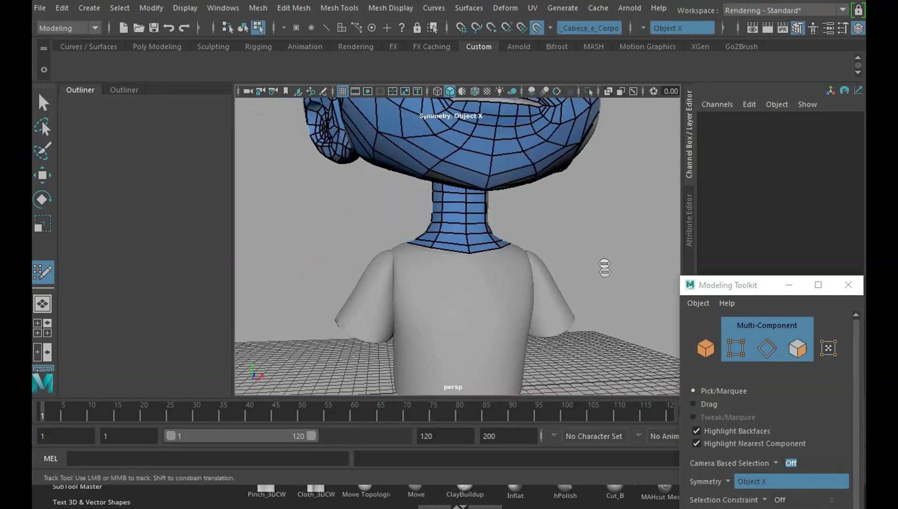
middle_click_drag(605, 267, 600, 266, "alt")
mouse_move(599, 266)
right_mouse_down("alt")
mouse_move(602, 311)
mouse_move(563, 236)
mouse_move(567, 294)
right_mouse_up("alt")
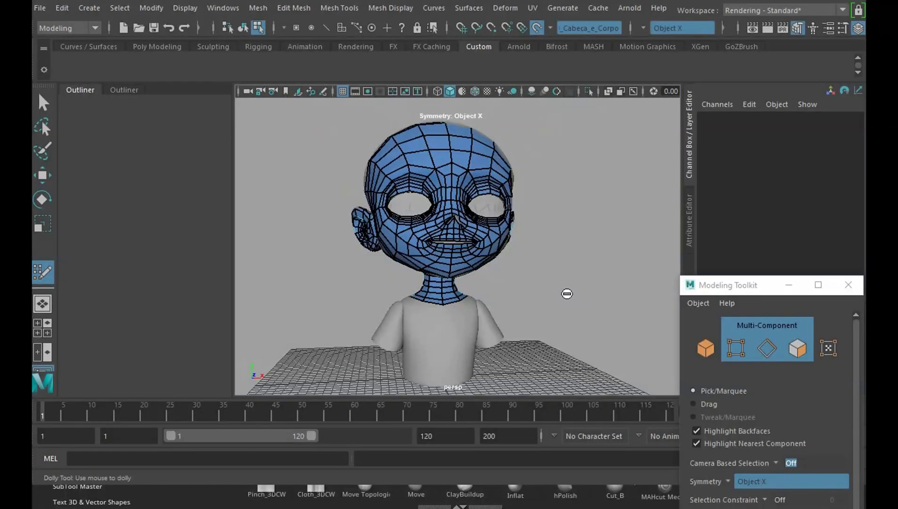
mouse_move(532, 215)
left_mouse_down("alt")
mouse_move(567, 263)
mouse_move(559, 265)
mouse_move(571, 267)
left_mouse_up("alt")
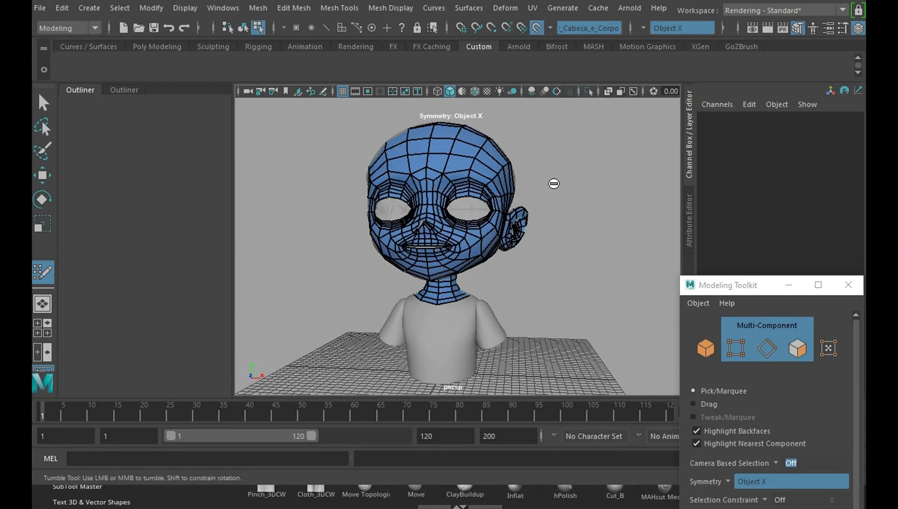
left_click(124, 91)
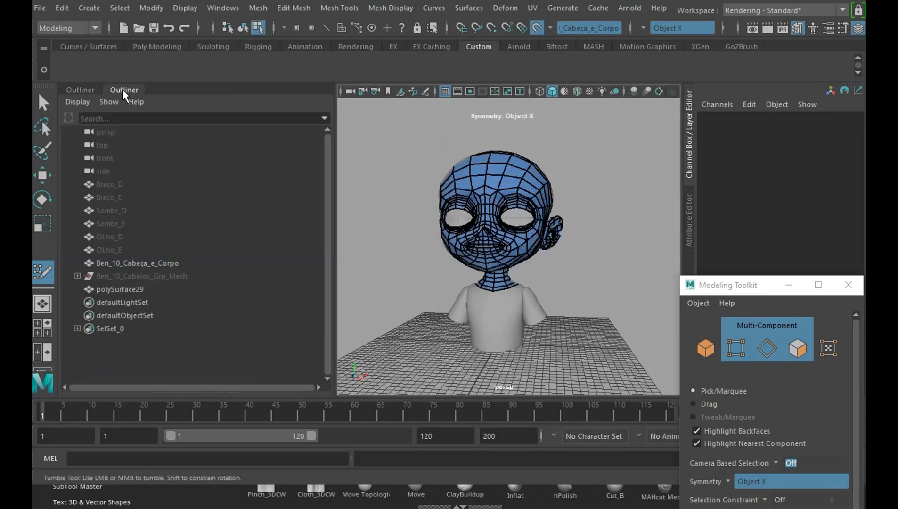
- Close the extra outliner panels and widen the Outliner beside the viewport
left_click(84, 90)
mouse_move(84, 90)
left_mouse_down()
mouse_move(125, 144)
mouse_move(359, 165)
mouse_move(179, 194)
mouse_move(201, 221)
left_mouse_up()
left_click(495, 141)
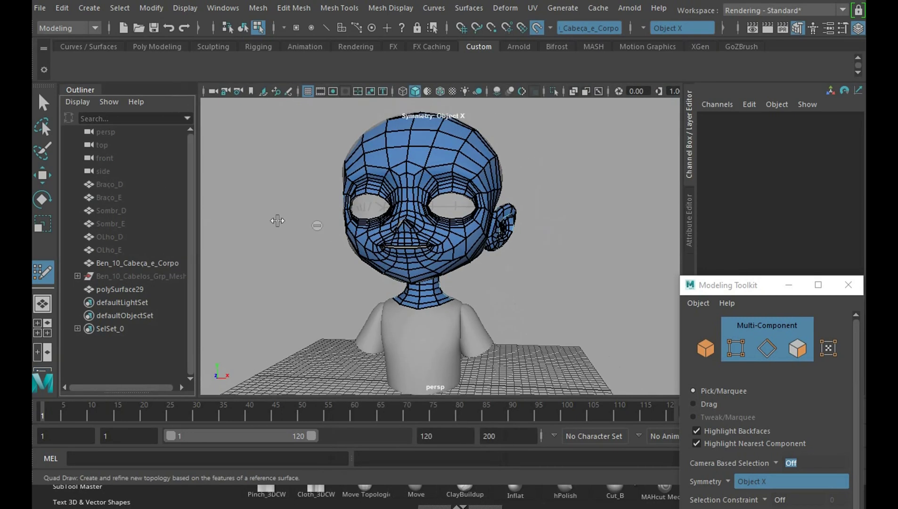
left_click_drag(475, 273, 475, 266, "alt")
- Hide the retopo head mesh polySurface29 and rename it Cabeça_
left_click(42, 175)
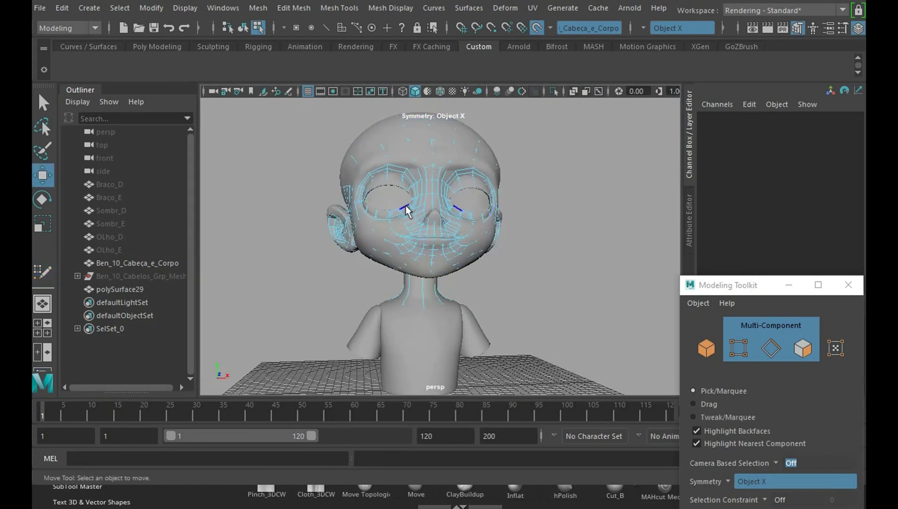
right_click_drag(468, 181, 525, 101)
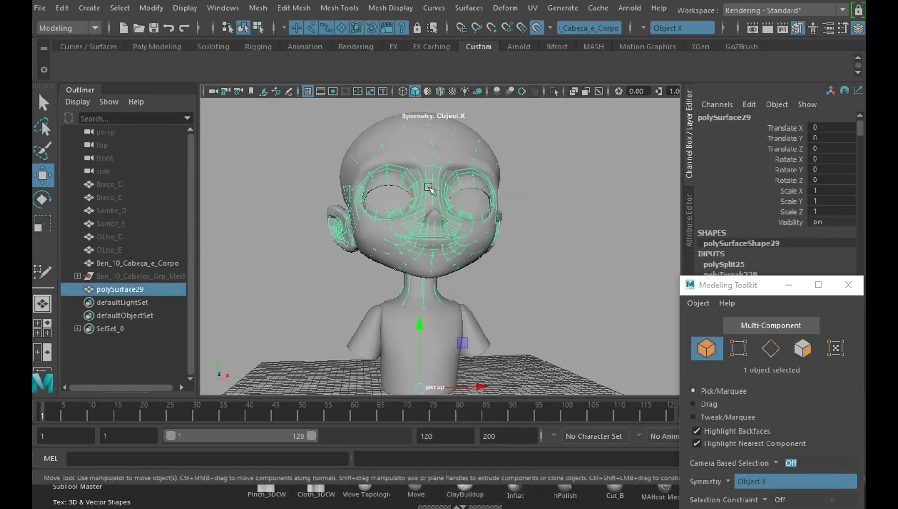
key("h")
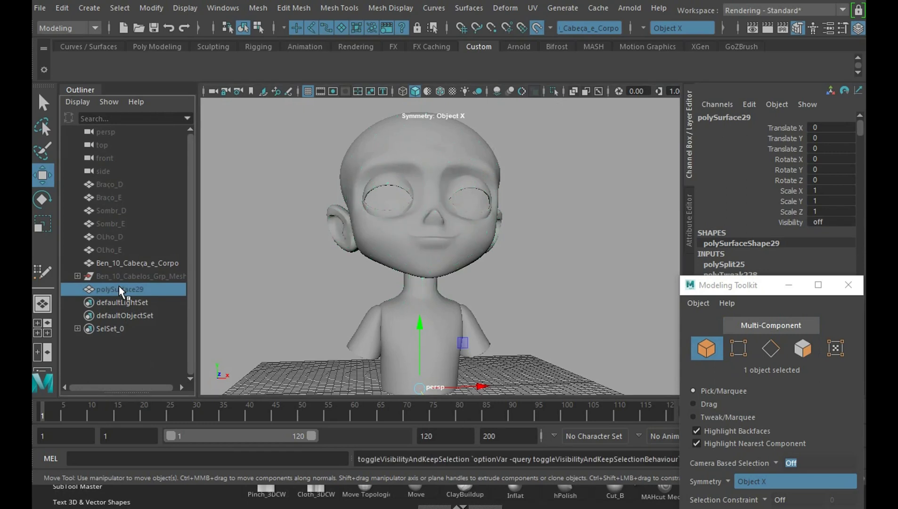
double_click(126, 289)
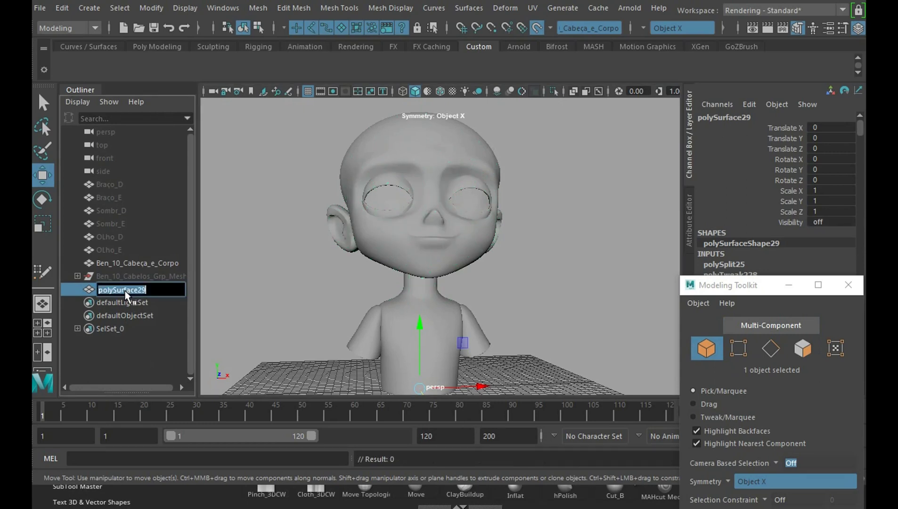
type("Cabeça_")
key("Return")
- Unhide Cabeça_, reselect it in the Outliner and hide it again
key("h")
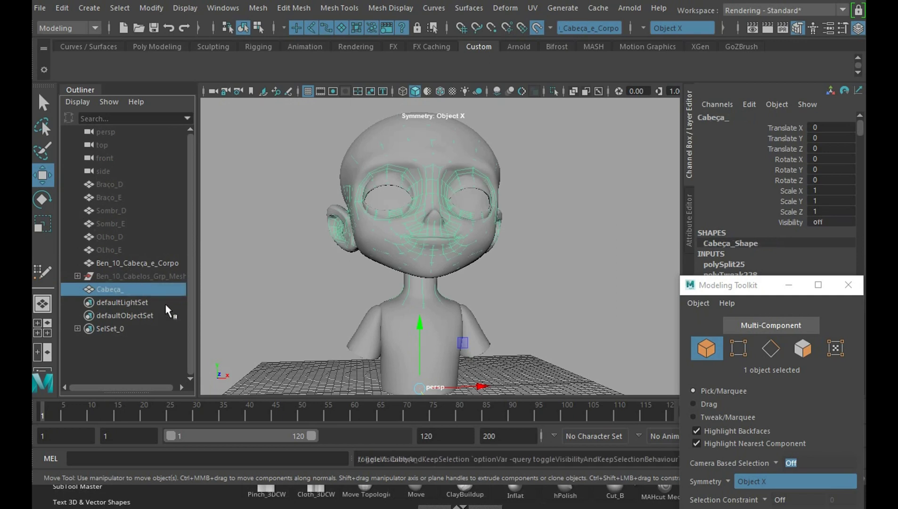
left_click(507, 290)
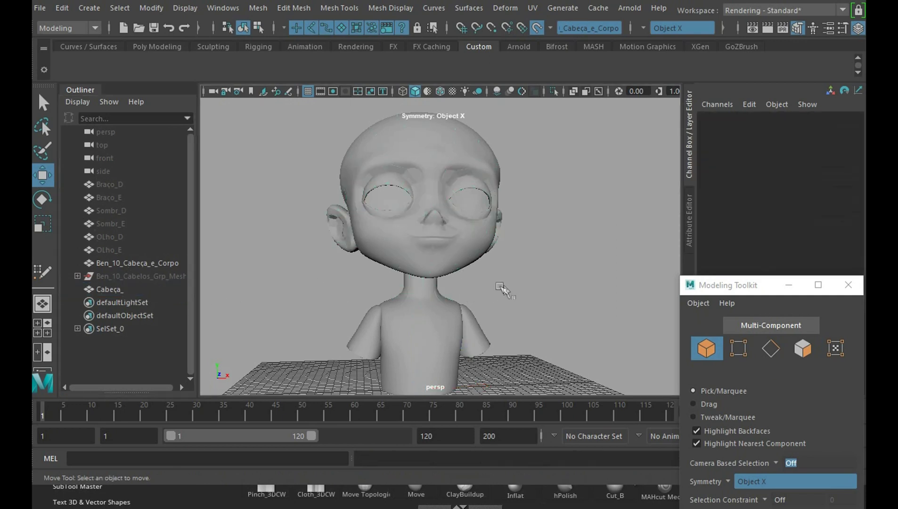
left_click(134, 291)
key("h")
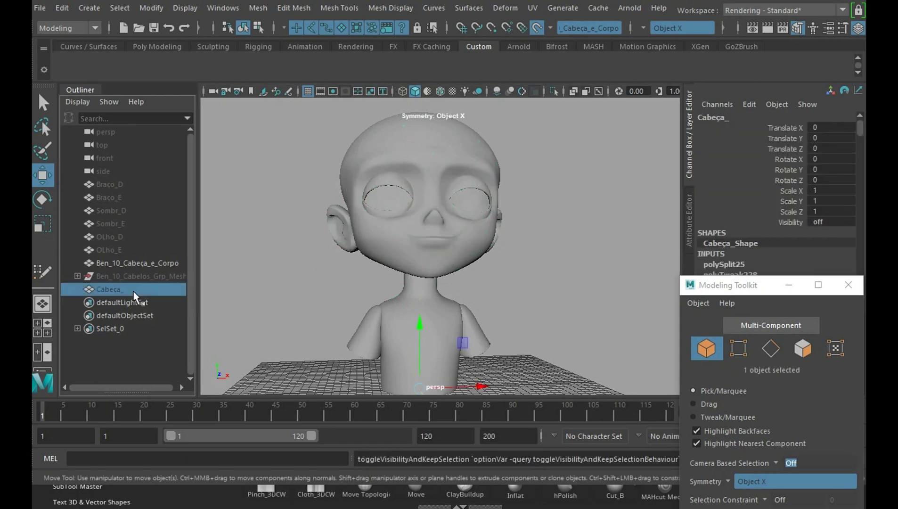
left_click(496, 307)
- Orbit to the head's side profile and turn off Make Live on the sculpt
left_click_drag(496, 306, 441, 332, "alt")
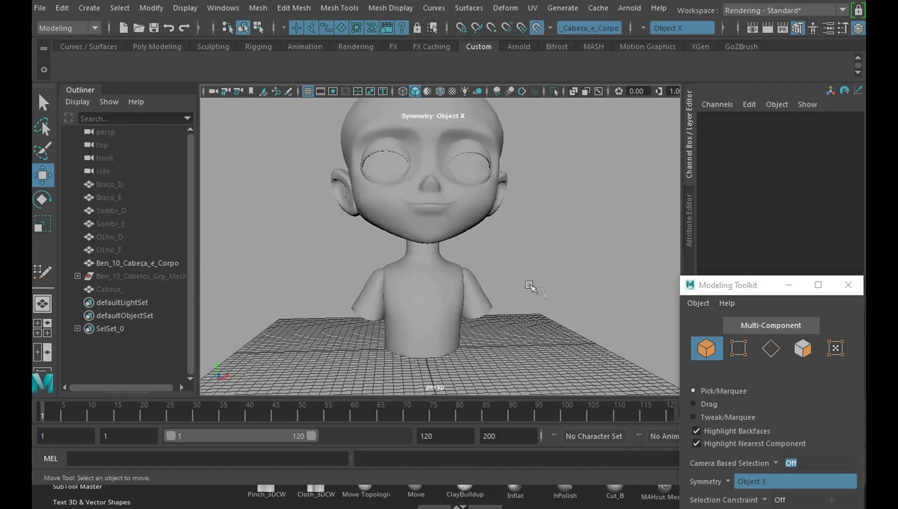
mouse_move(531, 285)
left_mouse_down("alt")
mouse_move(511, 301)
mouse_move(423, 286)
mouse_move(558, 286)
mouse_move(520, 301)
left_mouse_up("alt")
scroll(556, 286, "up", 2)
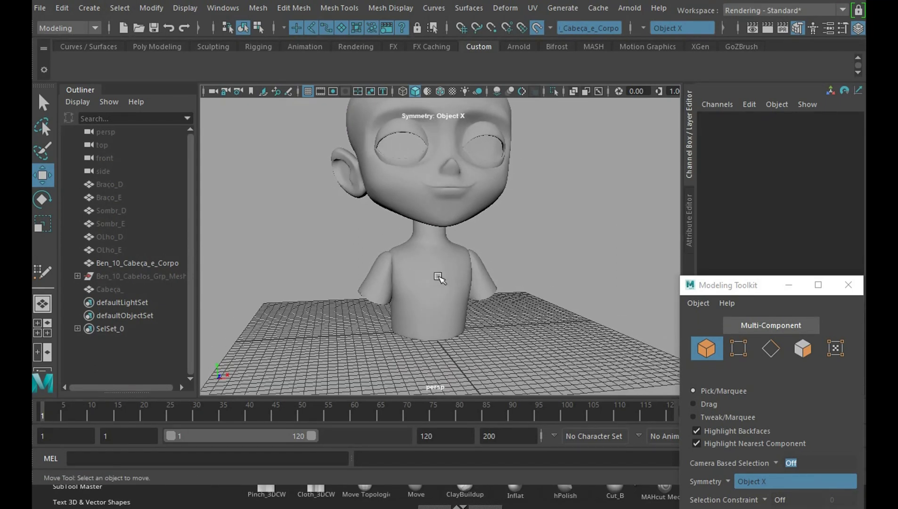
left_click(536, 27)
- Select the character sculpt and frame its head and torso
left_click_drag(471, 269, 553, 308)
right_click_drag(554, 309, 483, 227, "alt")
left_click_drag(483, 227, 491, 227, "alt")
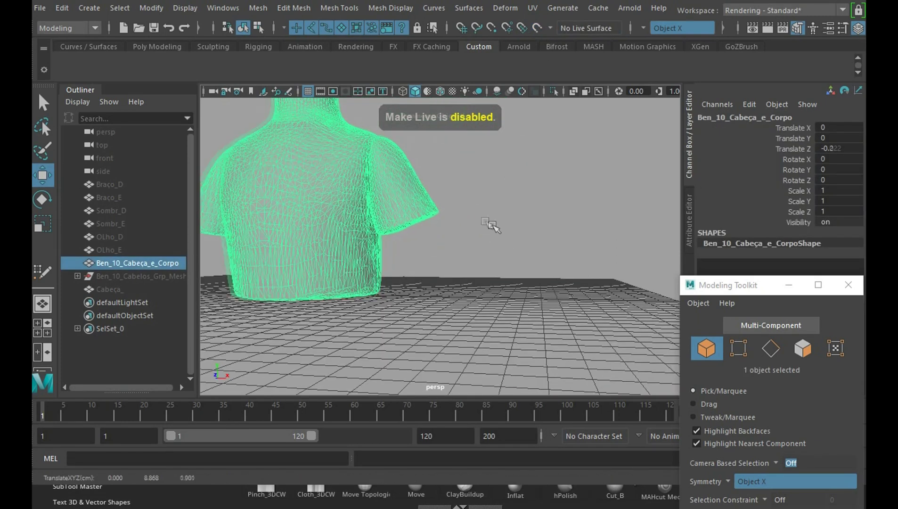
mouse_move(492, 227)
right_mouse_down("alt")
mouse_move(491, 261)
mouse_move(486, 220)
right_mouse_up("alt")
key("w")
left_click_drag(487, 220, 577, 314, "alt")
right_click_drag(577, 315, 499, 282, "alt")
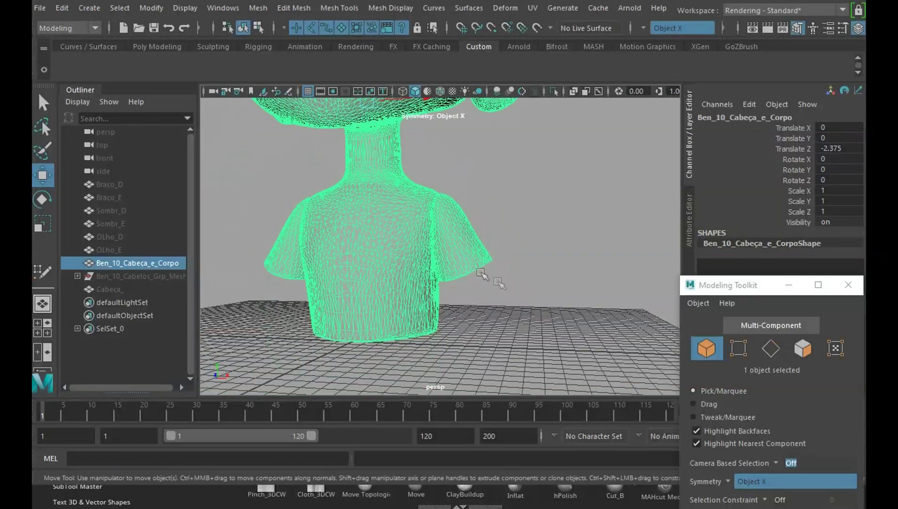
- Orbit to a front view and select the Ben_10_Cabeça_e_Corpo mesh
left_click_drag(484, 248, 534, 249, "alt")
mouse_move(533, 248)
right_mouse_down("alt")
mouse_move(587, 302)
mouse_move(550, 305)
right_mouse_up("alt")
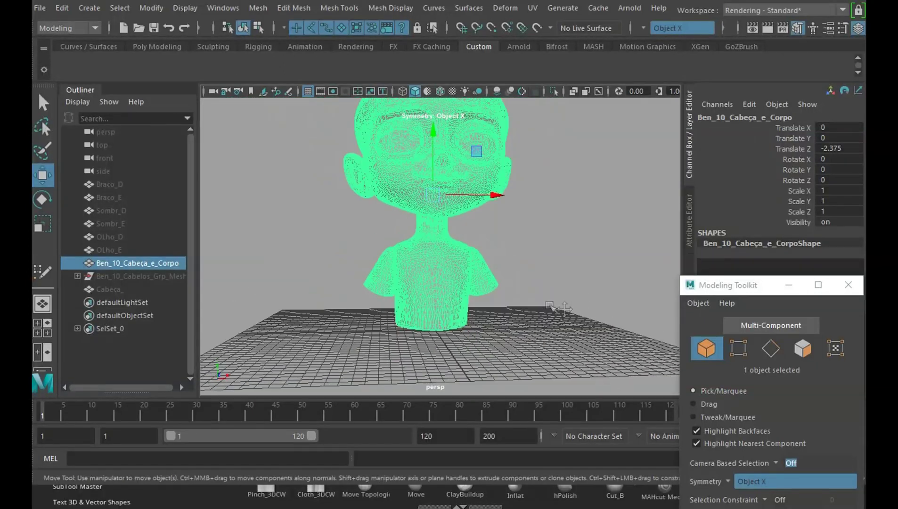
left_click_drag(528, 270, 391, 285, "alt")
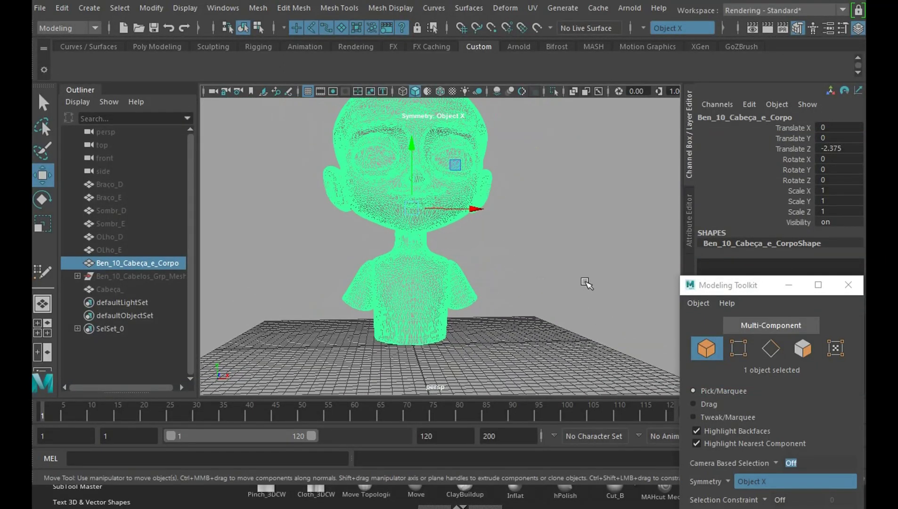
left_click(587, 283)
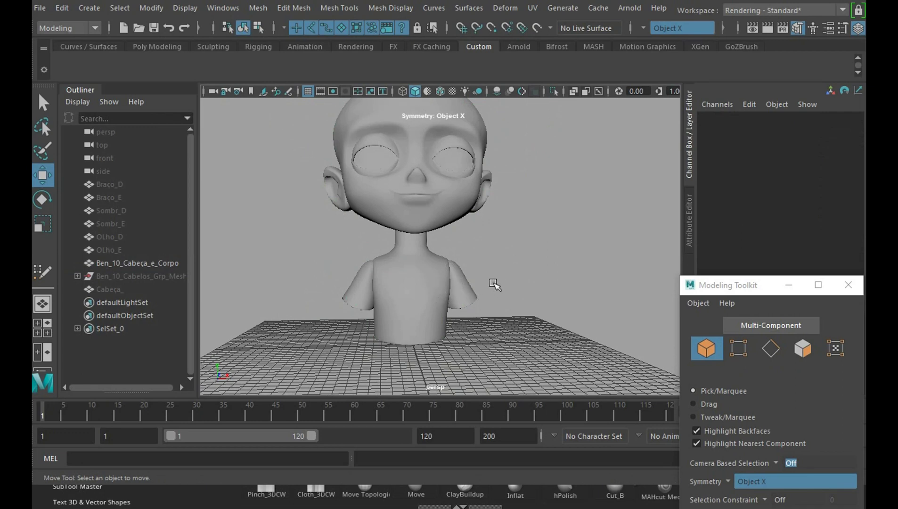
left_click(467, 289)
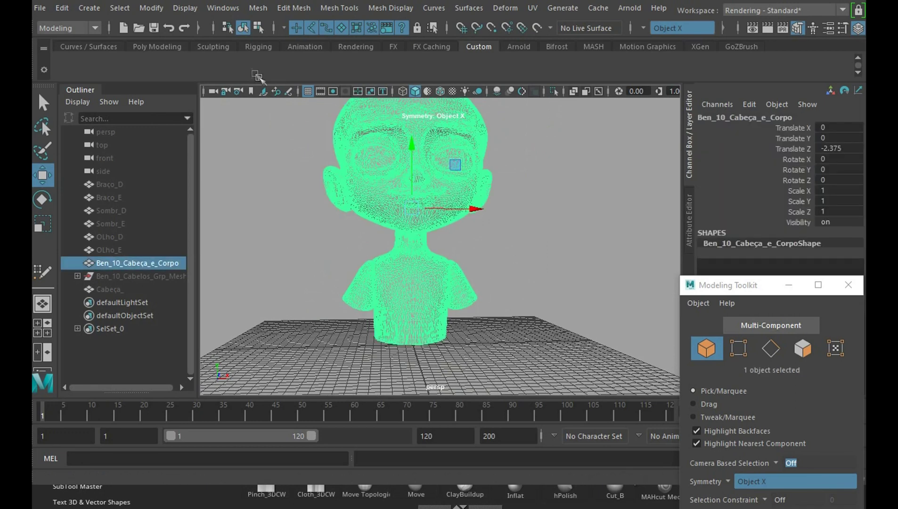
- Separate the sculpt into pieces and rename the body piece polySurface36 to corpo
left_click(258, 9)
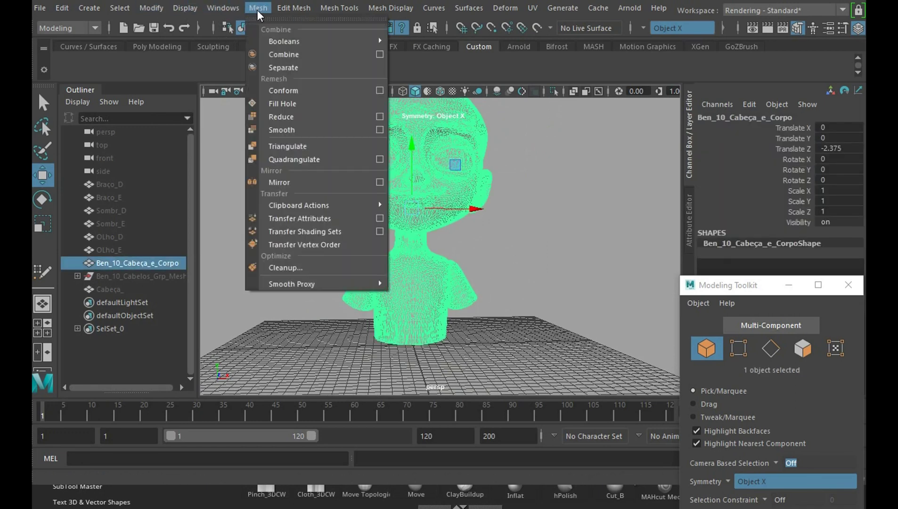
left_click(283, 68)
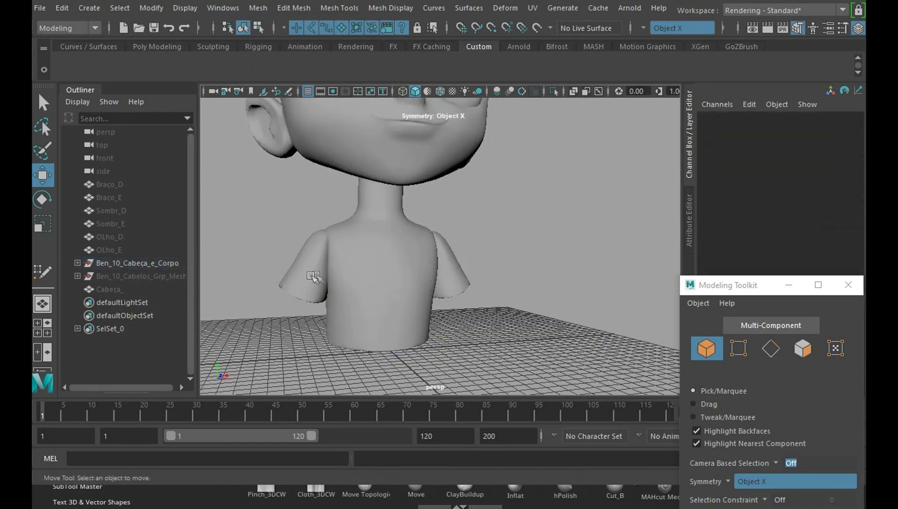
left_click(457, 280)
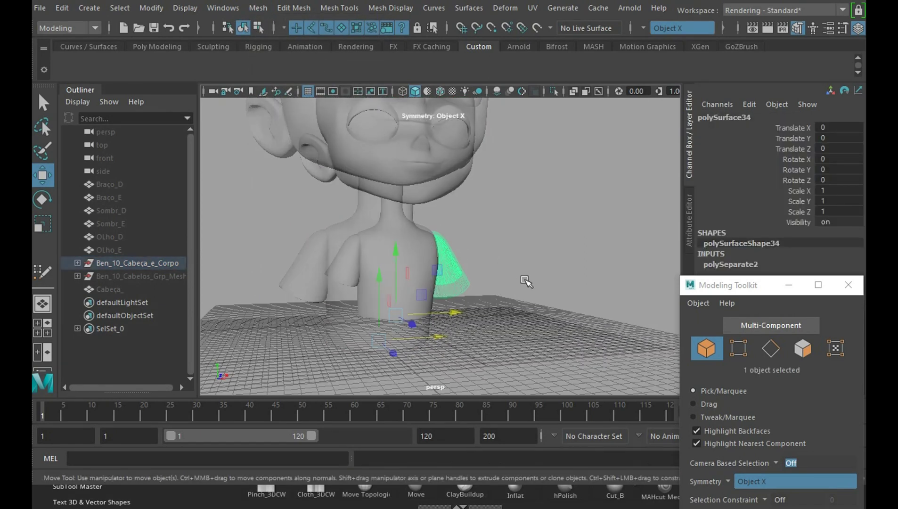
left_click_drag(525, 281, 343, 284, "alt")
left_click(338, 281)
left_click(454, 276, "shift")
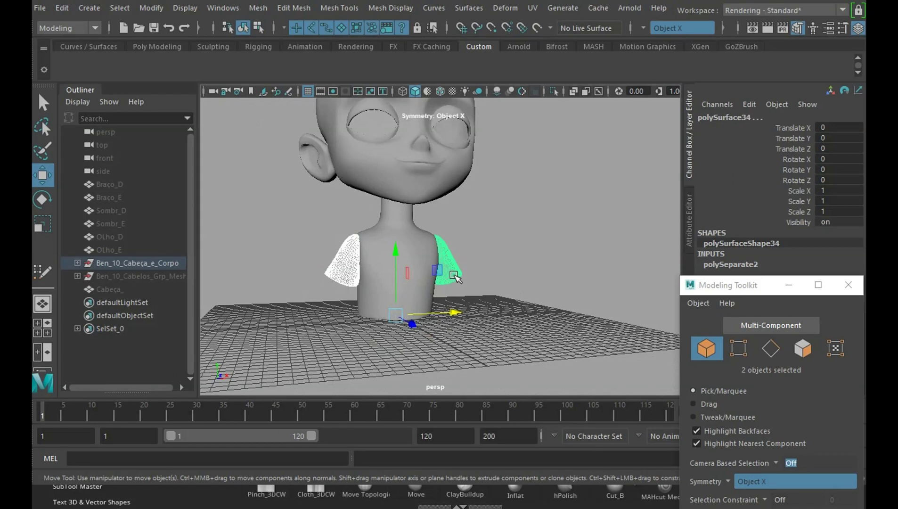
double_click(142, 289)
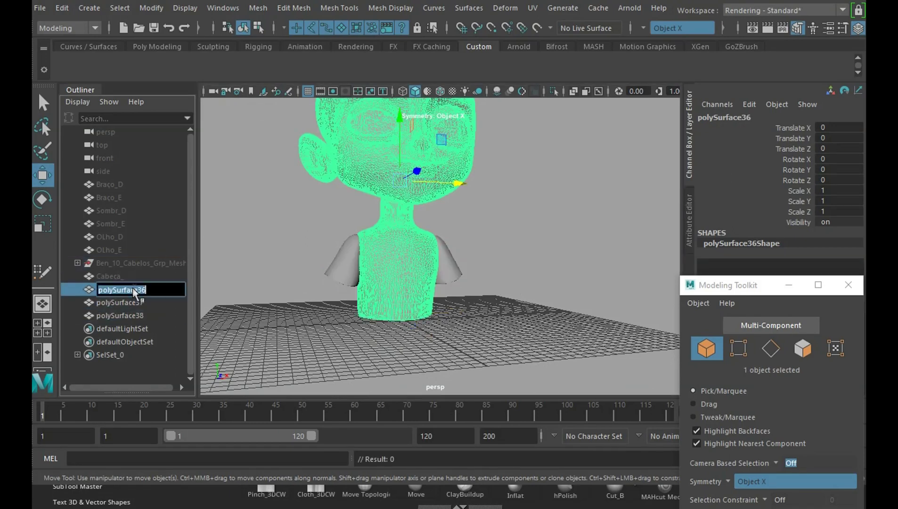
type("corpo")
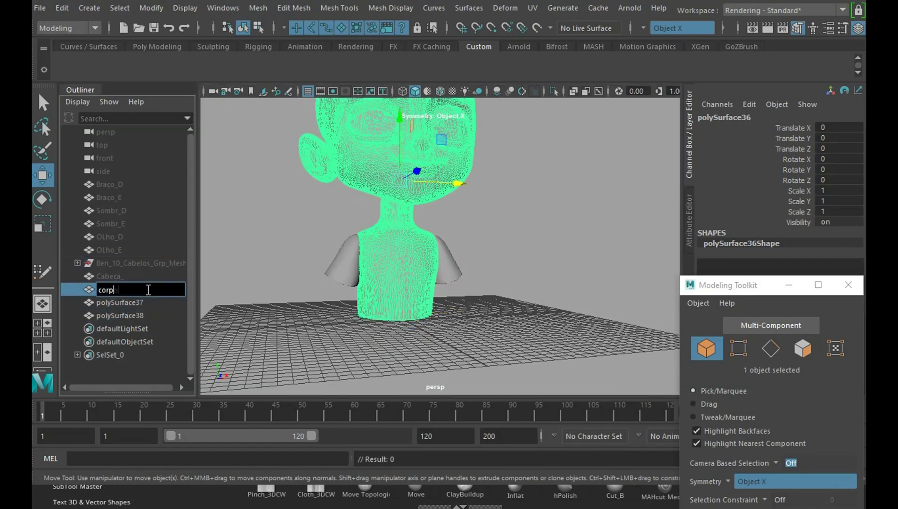
key("Return")
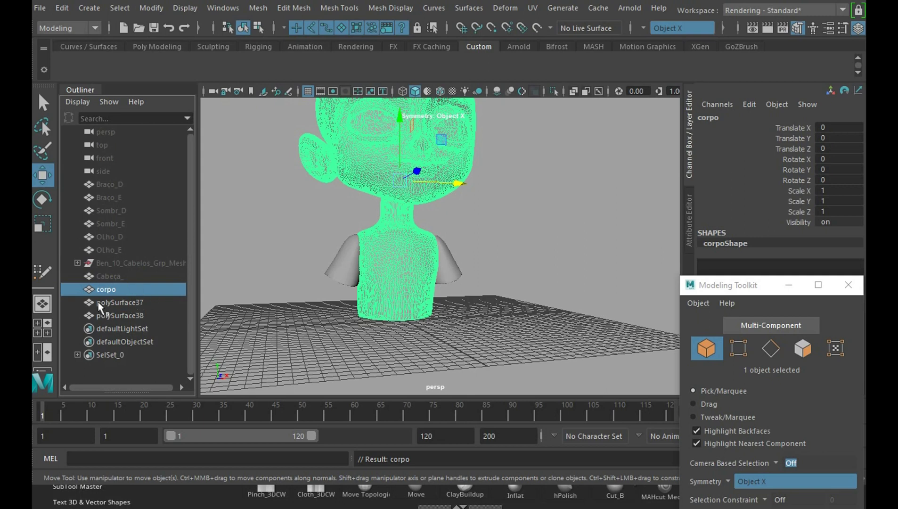
- Hide arm pieces polySurface37 and 38 and make corpo the live surface
left_click(100, 303)
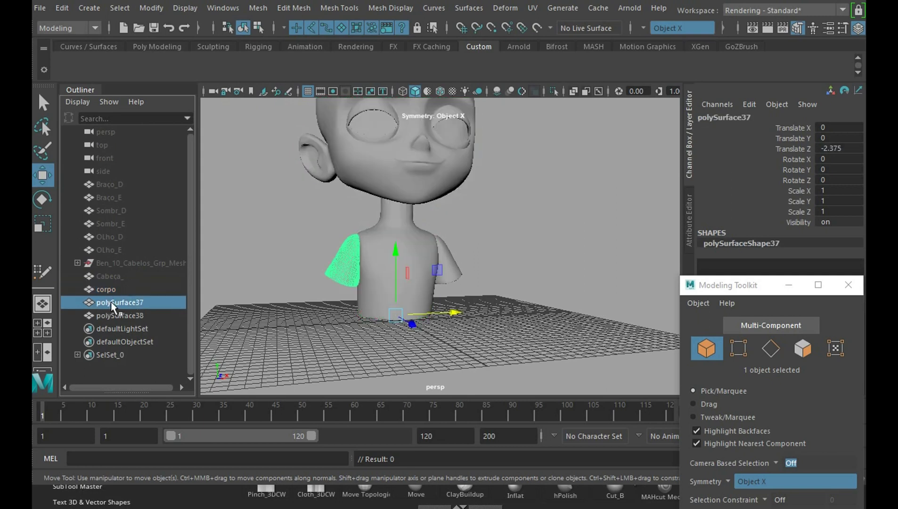
left_click(127, 315, "shift")
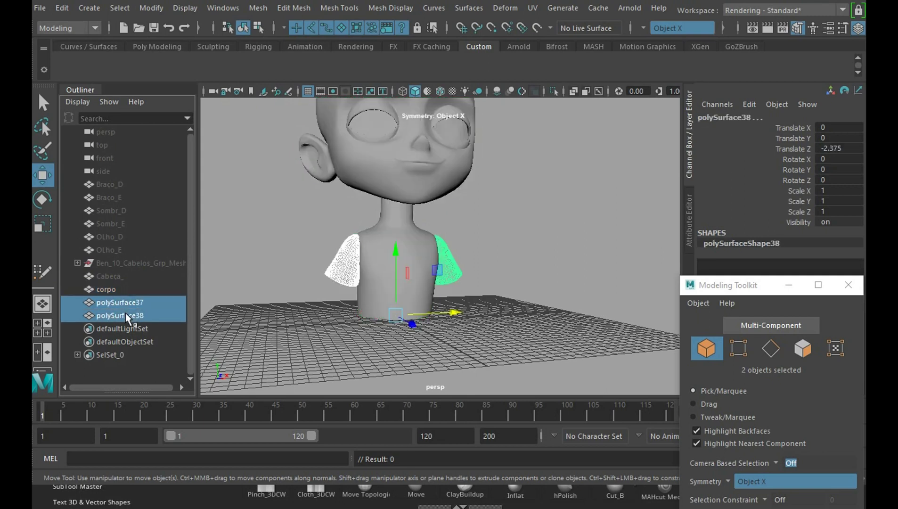
key("h")
left_click(408, 225)
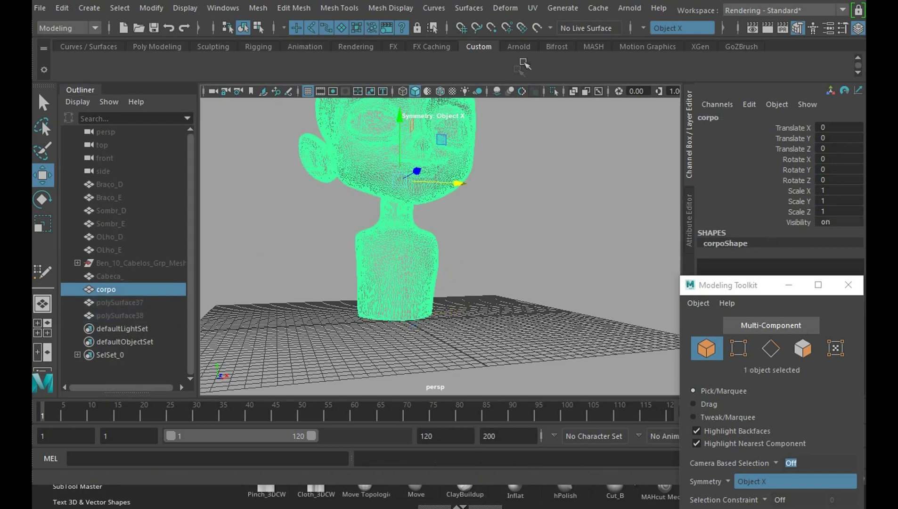
left_click(536, 27)
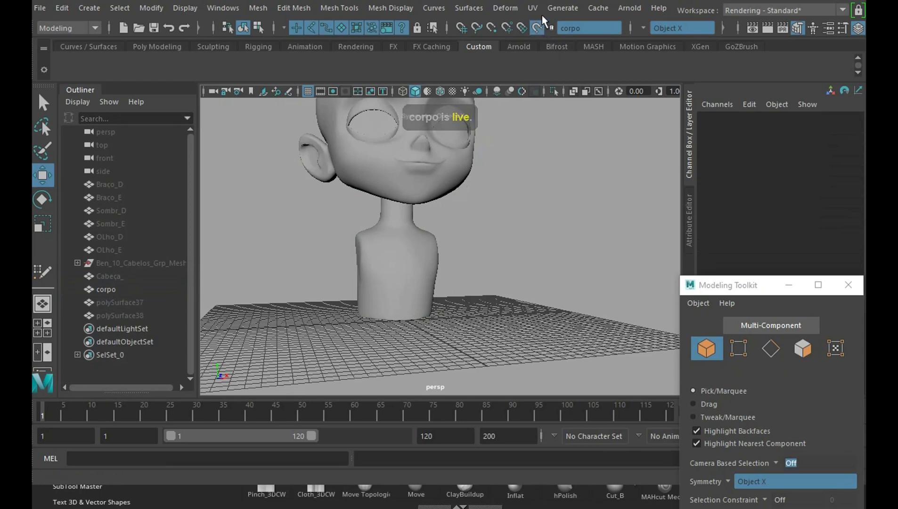
- Activate Quad Draw and frame the corpo torso from a new angle for drawing
left_click_drag(471, 198, 521, 216, "alt")
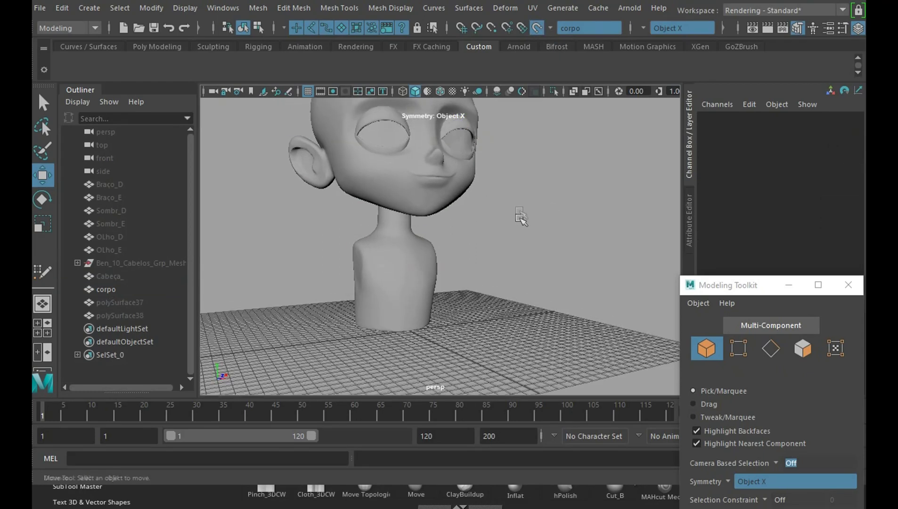
right_click_drag(521, 216, 397, 265, "alt")
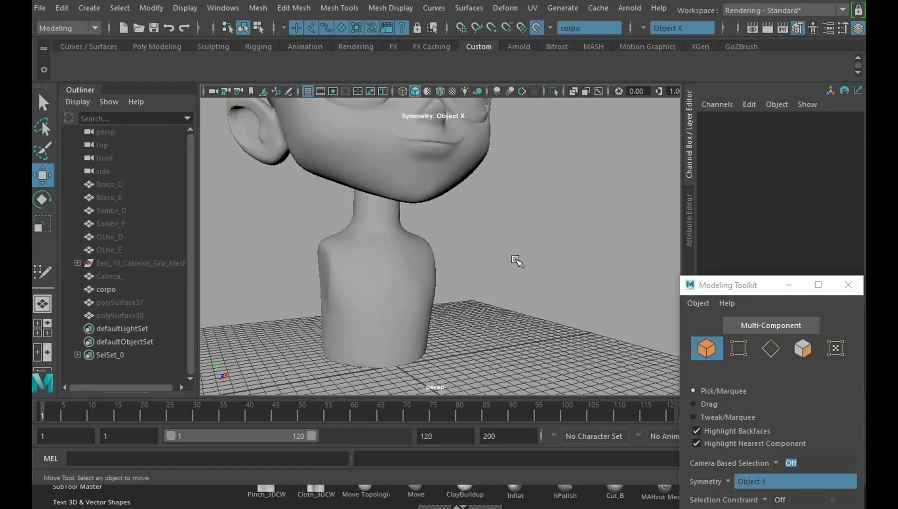
left_click_drag(461, 195, 341, 175, "alt")
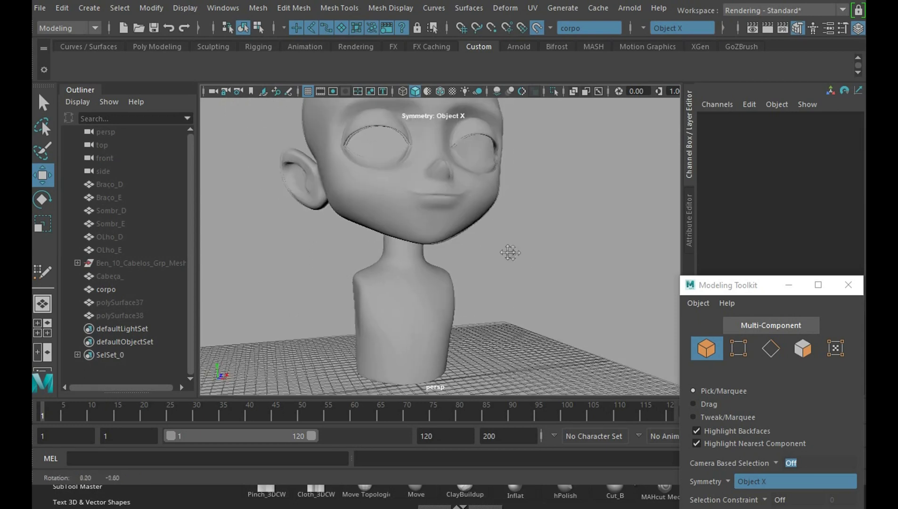
left_click(42, 272)
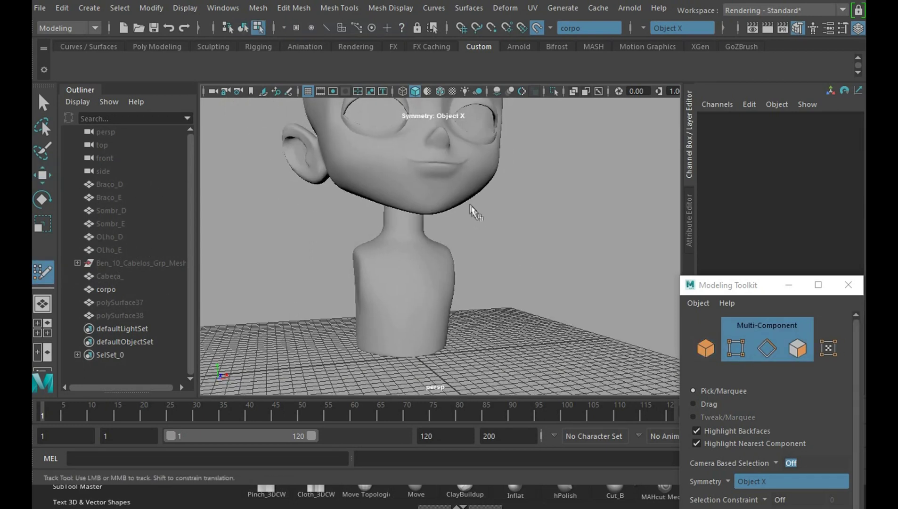
right_click_drag(475, 208, 544, 282, "alt")
middle_click_drag(543, 282, 537, 253, "alt")
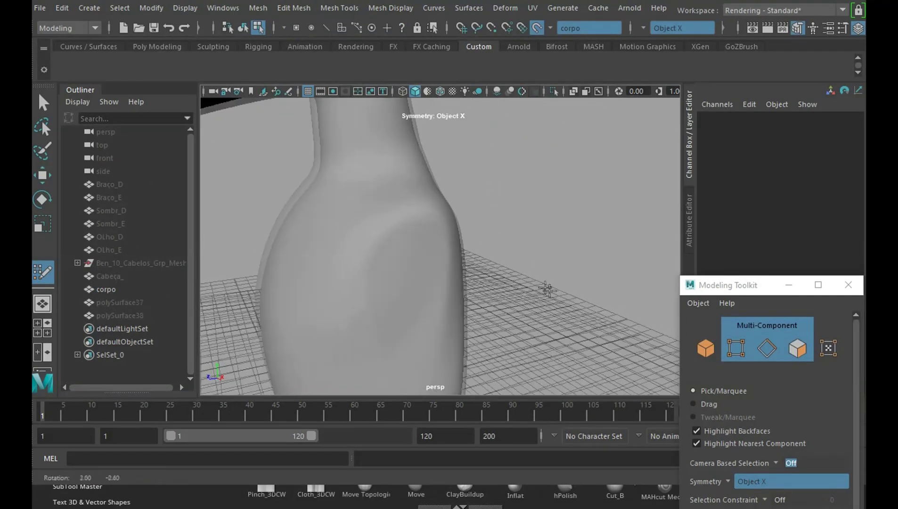
right_click_drag(537, 253, 435, 241, "alt")
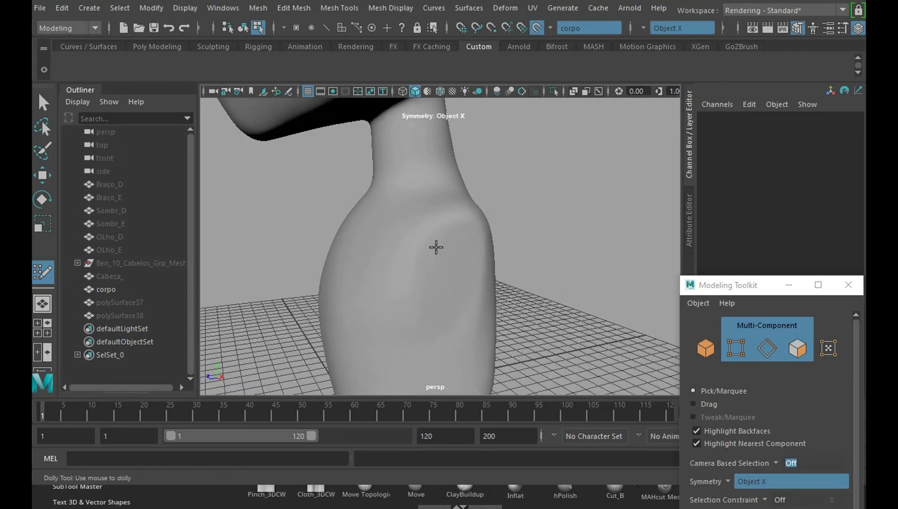
middle_click_drag(523, 250, 505, 244, "alt")
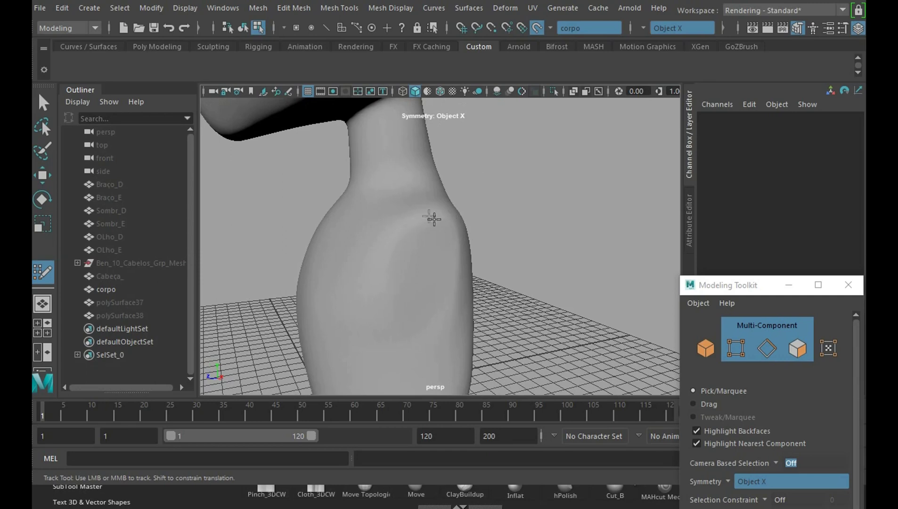
left_click_drag(526, 240, 451, 203, "alt")
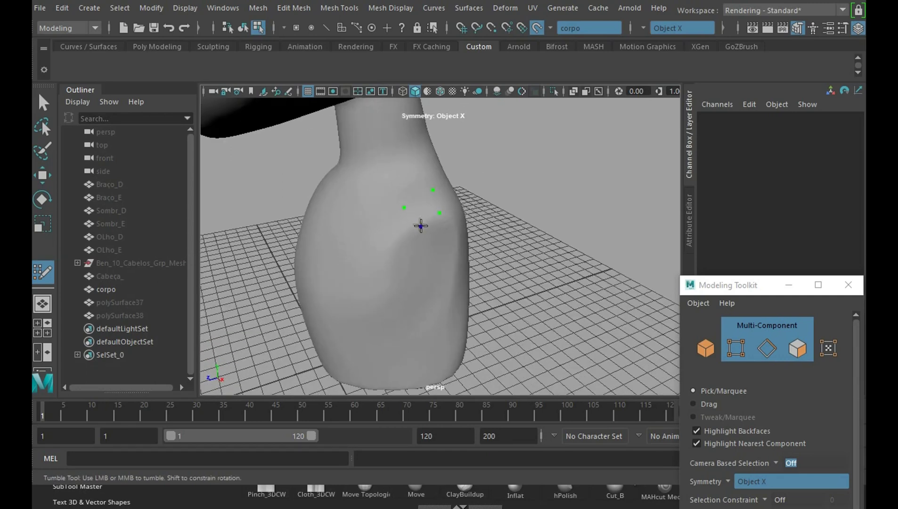
- Fill the first quads of the shoulder ring down the side of the torso
left_click_drag(411, 256, 436, 283, "alt")
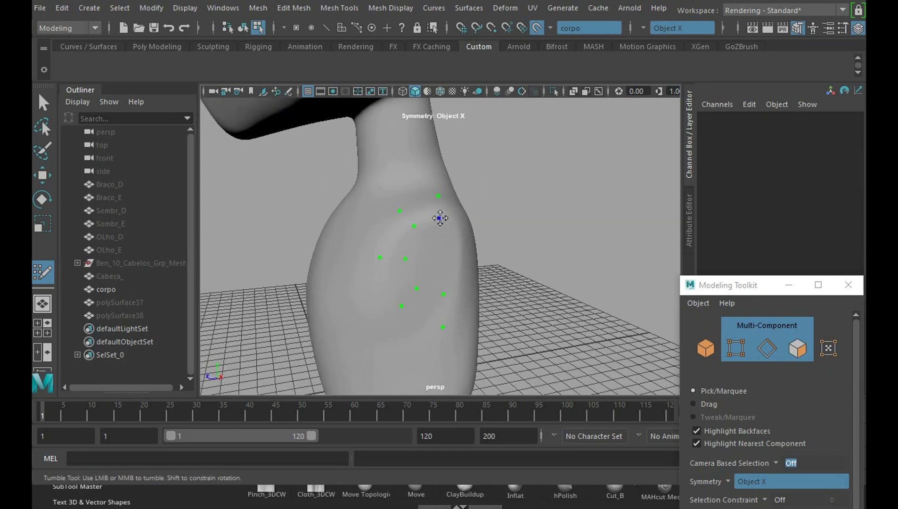
left_click(420, 210, "shift")
left_click(398, 236, "shift")
left_click(401, 278, "shift")
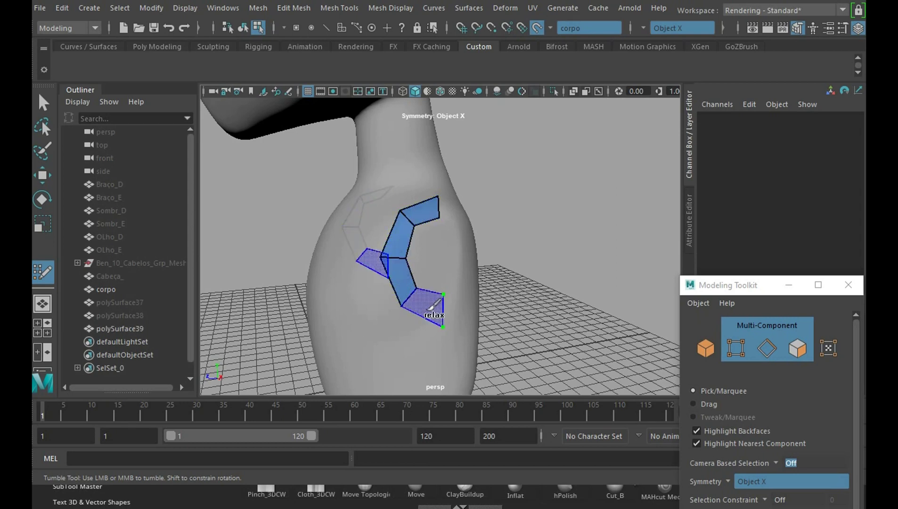
left_click(433, 307, "shift")
- Add four more quads to close the ring around the shoulder socket
left_click_drag(433, 307, 476, 293, "alt")
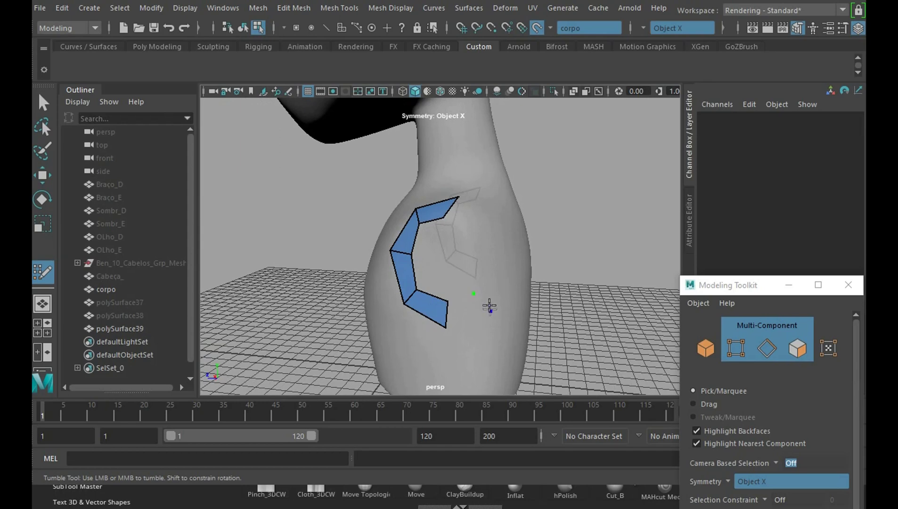
left_click(468, 217, "shift")
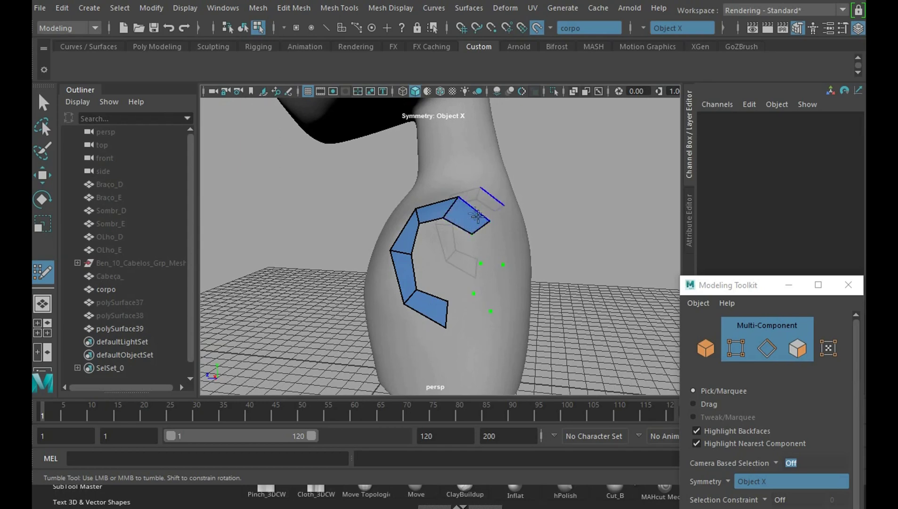
left_click(487, 245, "shift")
left_click(487, 282, "shift")
left_click(469, 311, "shift")
- Orbit around the torso to inspect the shoulder ring from several sides
left_click_drag(523, 301, 458, 274, "alt")
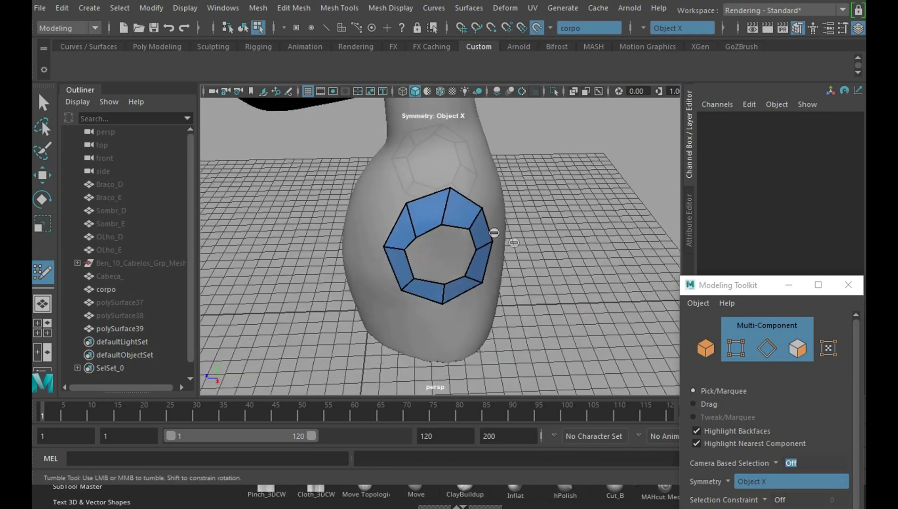
left_click_drag(436, 223, 493, 235, "alt")
left_click_drag(443, 194, 547, 206, "alt")
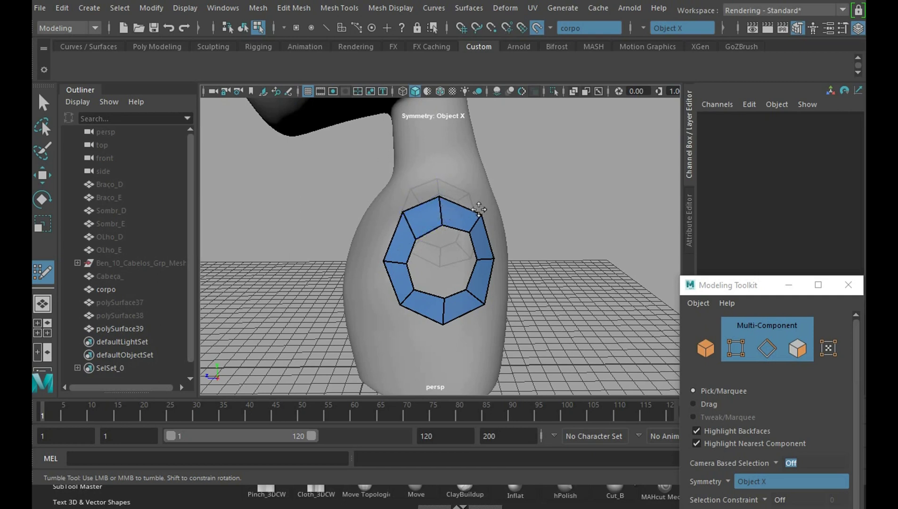
mouse_move(478, 209)
left_mouse_down("alt")
mouse_move(506, 233)
mouse_move(508, 278)
mouse_move(475, 205)
mouse_move(479, 252)
mouse_move(423, 271)
left_mouse_up("alt")
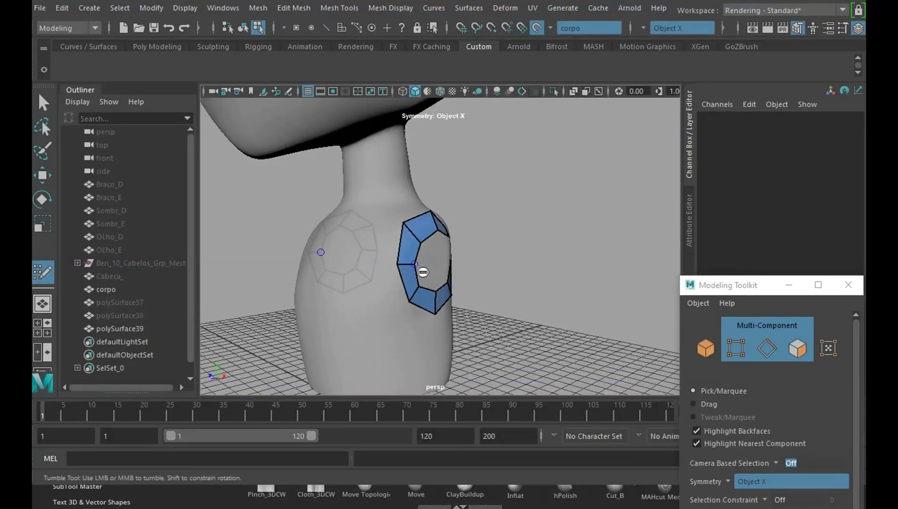
scroll(418, 269, "up", 2)
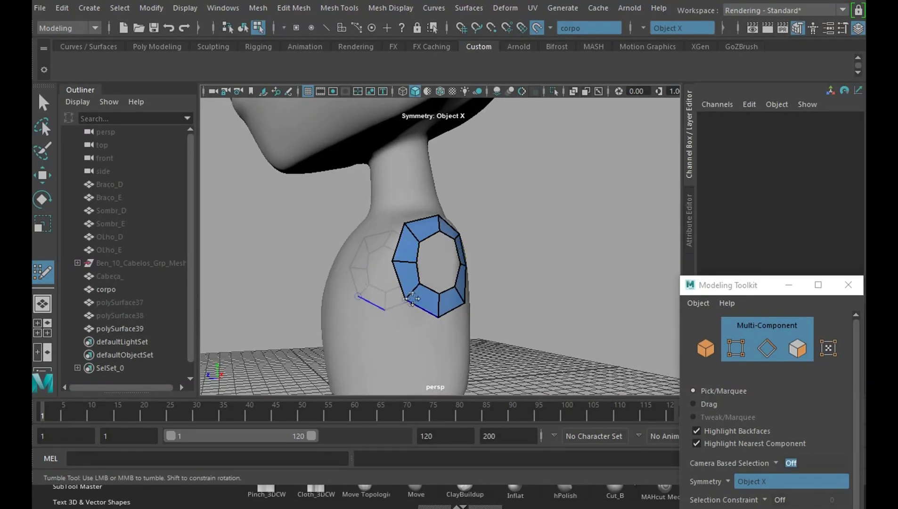
mouse_move(439, 293)
left_mouse_down("alt")
mouse_move(505, 303)
mouse_move(467, 292)
left_mouse_up("alt")
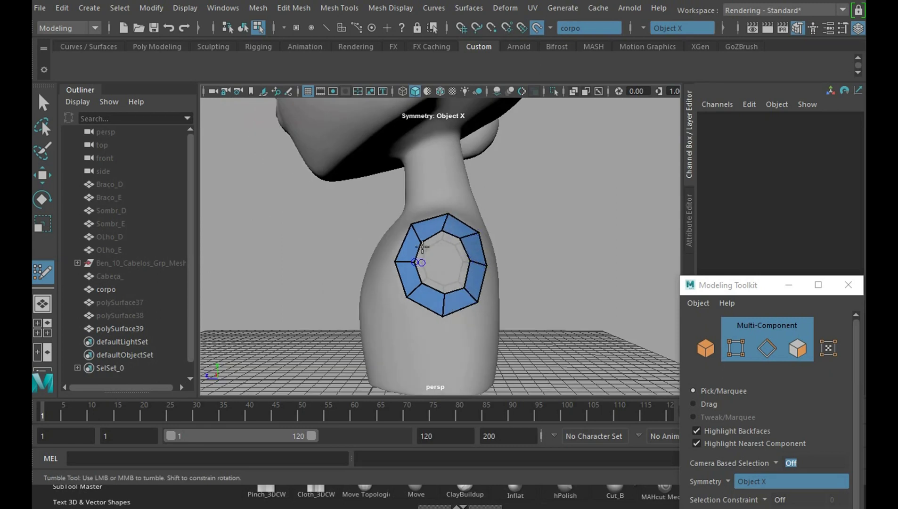
left_click_drag(524, 231, 513, 214, "alt")
middle_click_drag(513, 214, 590, 279, "alt")
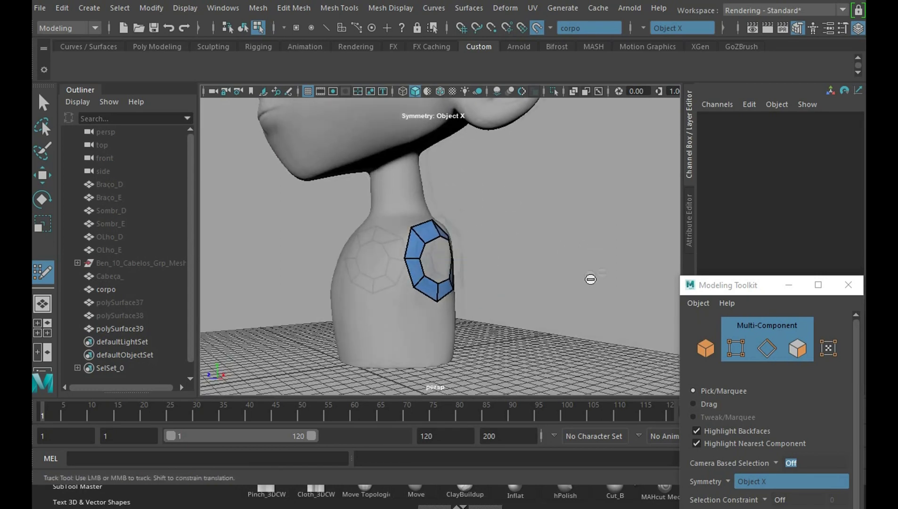
mouse_move(591, 279)
left_mouse_down("alt")
mouse_move(603, 325)
mouse_move(537, 297)
mouse_move(569, 295)
mouse_move(485, 236)
left_mouse_up("alt")
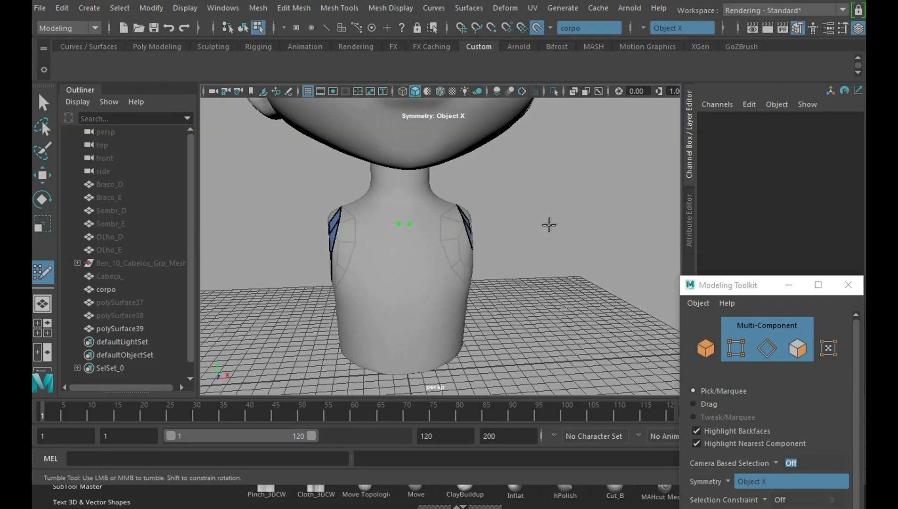
- Turn the preview quads into faces spanning both shoulders
mouse_move(549, 224)
left_mouse_down("alt")
mouse_move(448, 227)
mouse_move(558, 229)
mouse_move(511, 224)
mouse_move(518, 245)
mouse_move(512, 214)
mouse_move(529, 224)
mouse_move(521, 227)
left_mouse_up("alt")
double_click(403, 245)
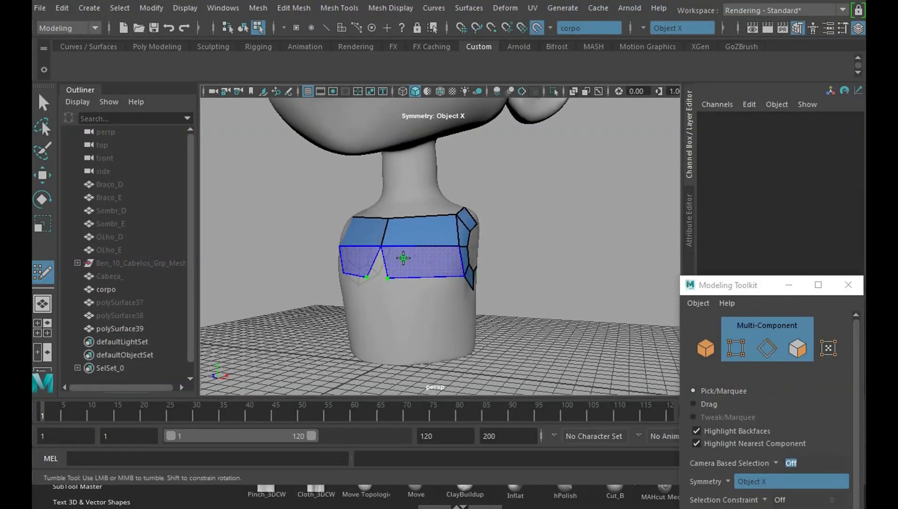
left_click(403, 258, "shift")
mouse_move(403, 257)
left_mouse_down("alt")
mouse_move(394, 279)
mouse_move(519, 245)
left_mouse_up("alt")
middle_click_drag(519, 245, 538, 246, "alt")
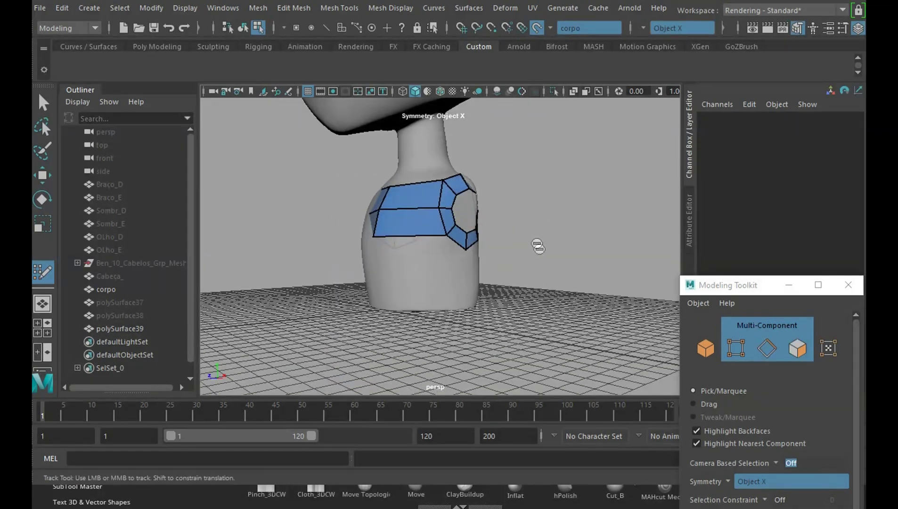
mouse_move(538, 245)
left_mouse_down("alt")
mouse_move(537, 256)
mouse_move(551, 254)
mouse_move(452, 309)
mouse_move(481, 273)
mouse_move(478, 309)
mouse_move(560, 279)
mouse_move(552, 262)
left_mouse_up("alt")
- Select mirrored lower body faces and insert an edge loop across the quad strip
left_click(454, 283)
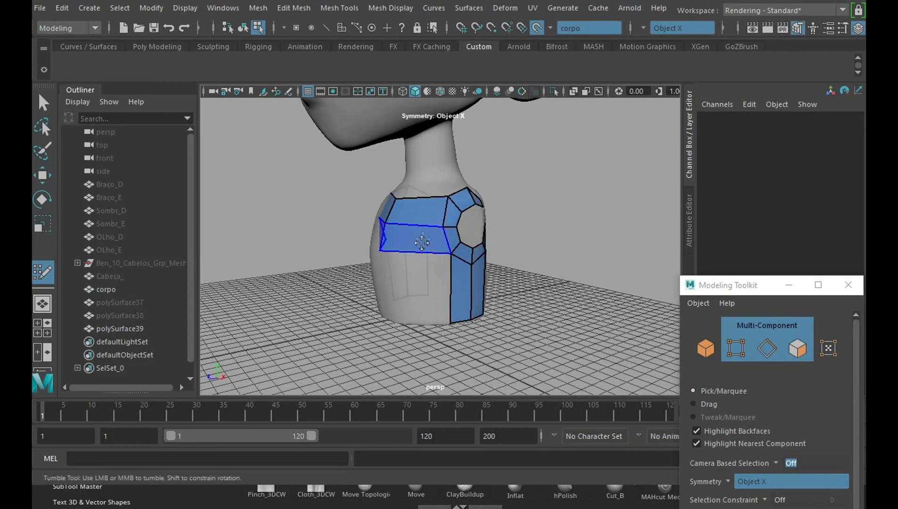
left_click(425, 226, "ctrl")
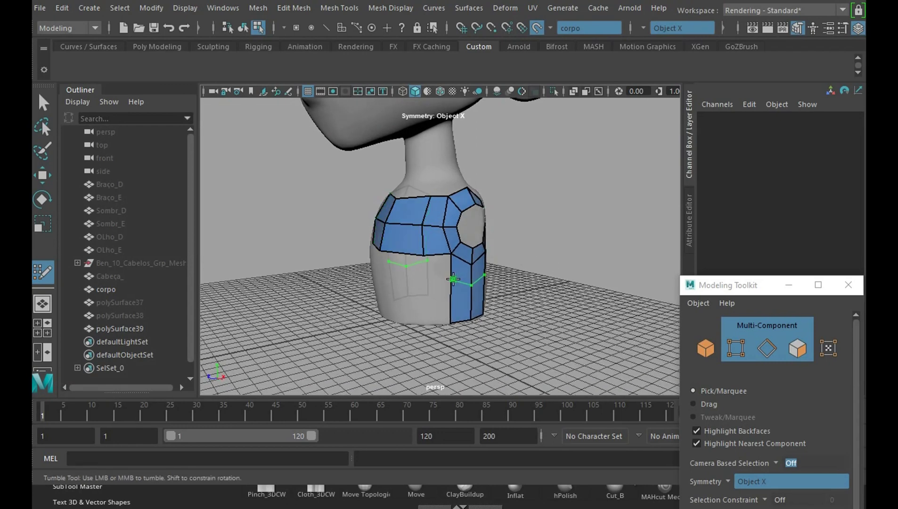
left_click_drag(547, 258, 514, 263, "alt")
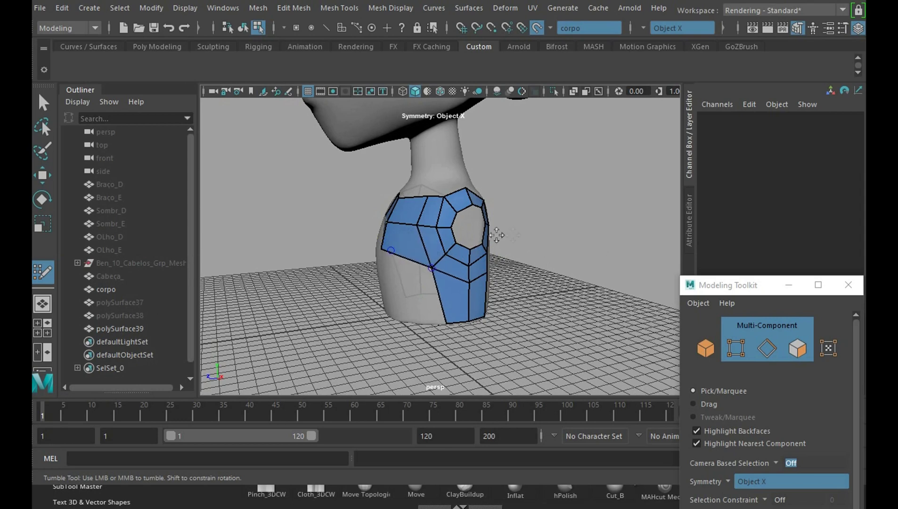
left_click_drag(497, 234, 589, 259, "alt")
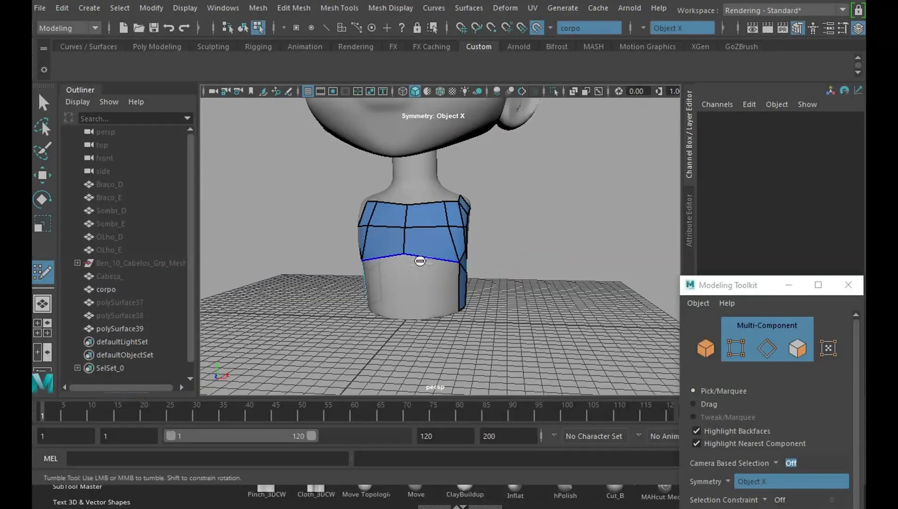
mouse_move(568, 250)
left_mouse_down("alt")
mouse_move(507, 253)
mouse_move(455, 290)
mouse_move(554, 282)
mouse_move(431, 263)
mouse_move(537, 262)
mouse_move(432, 289)
mouse_move(466, 278)
left_mouse_up("alt")
- Add a lower torso face, undo it, and turn the left arm hole toward the view
left_click(430, 279, "shift")
key("ctrl+z")
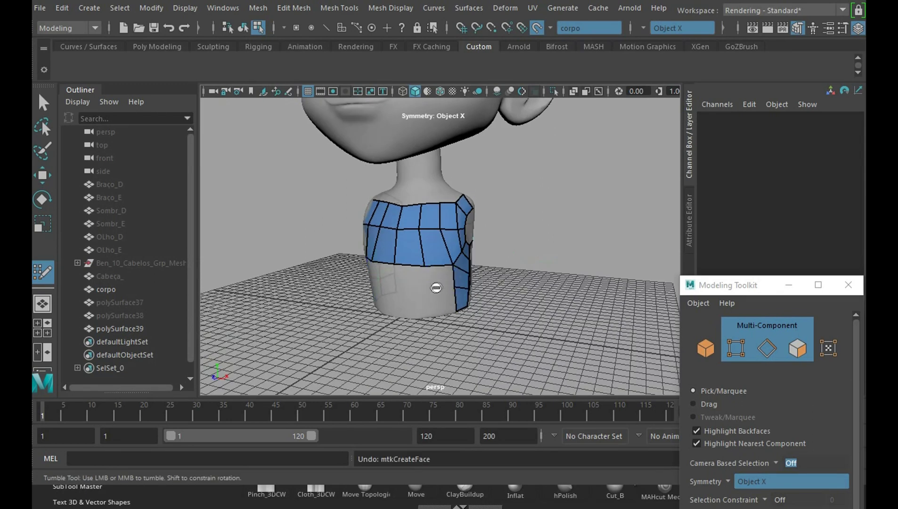
mouse_move(536, 280)
left_mouse_down("alt")
mouse_move(456, 280)
mouse_move(470, 267)
mouse_move(492, 297)
mouse_move(553, 300)
left_mouse_up("alt")
left_click_drag(430, 280, 515, 286, "alt")
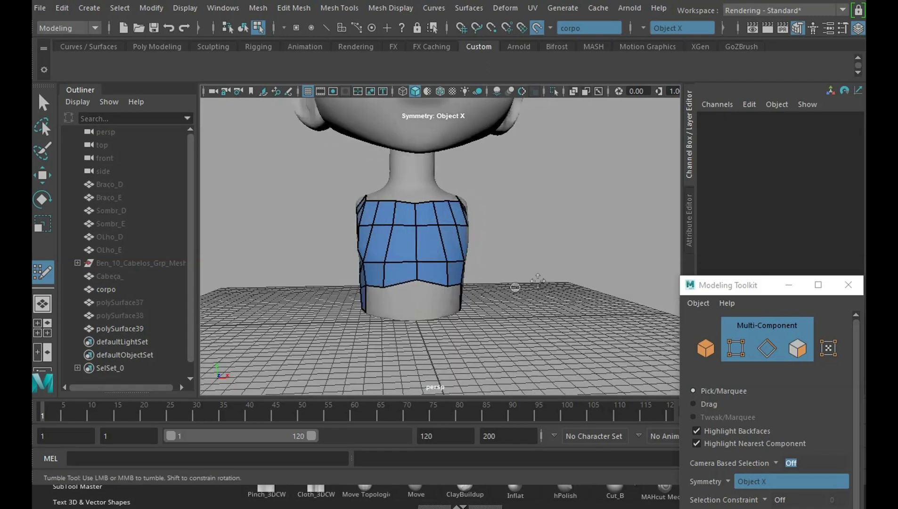
left_click_drag(423, 288, 429, 287, "alt")
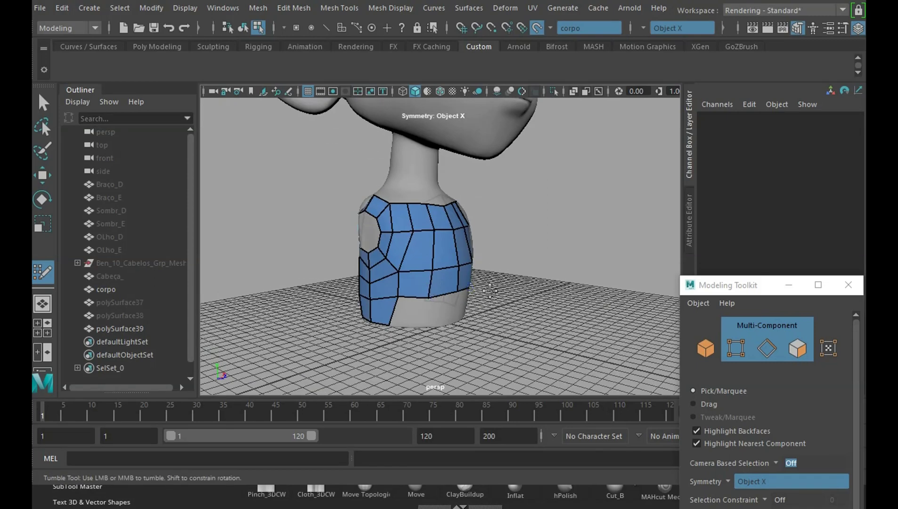
mouse_move(490, 291)
left_mouse_down("alt")
mouse_move(464, 292)
mouse_move(490, 278)
left_mouse_up("alt")
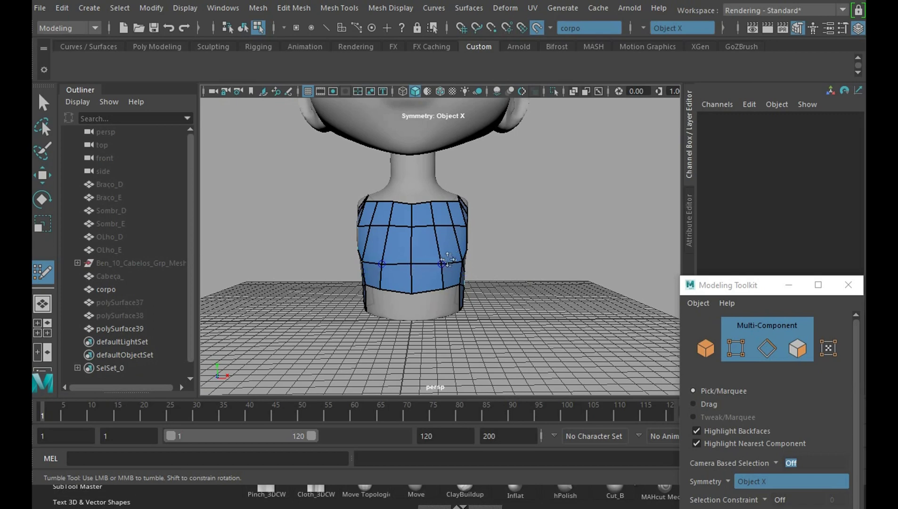
- Drag the diagonal edge's bottom vertex rightward to widen the patch below the arm hole
mouse_move(536, 257)
left_mouse_down("alt")
mouse_move(452, 272)
mouse_move(523, 258)
mouse_move(545, 269)
left_mouse_up("alt")
mouse_move(545, 268)
right_mouse_down("alt")
mouse_move(521, 238)
mouse_move(528, 303)
right_mouse_up("alt")
mouse_move(528, 302)
left_mouse_down("alt")
mouse_move(552, 302)
mouse_move(495, 330)
left_mouse_up("alt")
right_click_drag(495, 330, 447, 353, "alt")
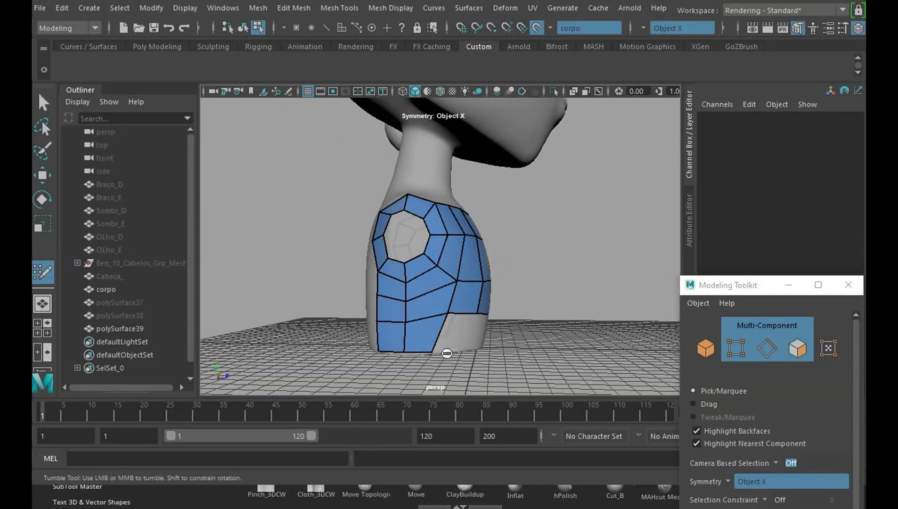
mouse_move(431, 351)
left_mouse_down()
mouse_move(452, 352)
mouse_move(486, 257)
mouse_move(522, 274)
left_mouse_up()
mouse_move(521, 275)
right_mouse_down("alt")
mouse_move(547, 323)
mouse_move(465, 274)
right_mouse_up("alt")
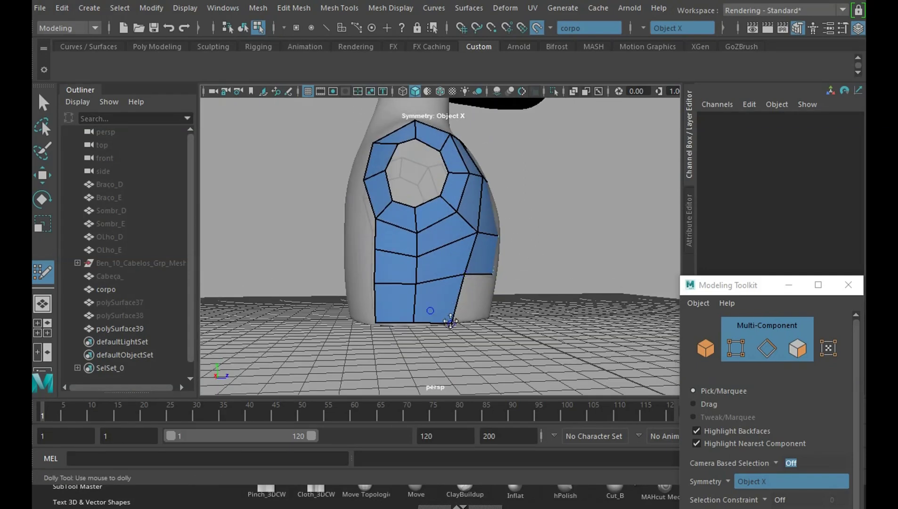
mouse_move(485, 306)
left_mouse_down("alt")
mouse_move(443, 258)
mouse_move(484, 289)
mouse_move(566, 278)
left_mouse_up("alt")
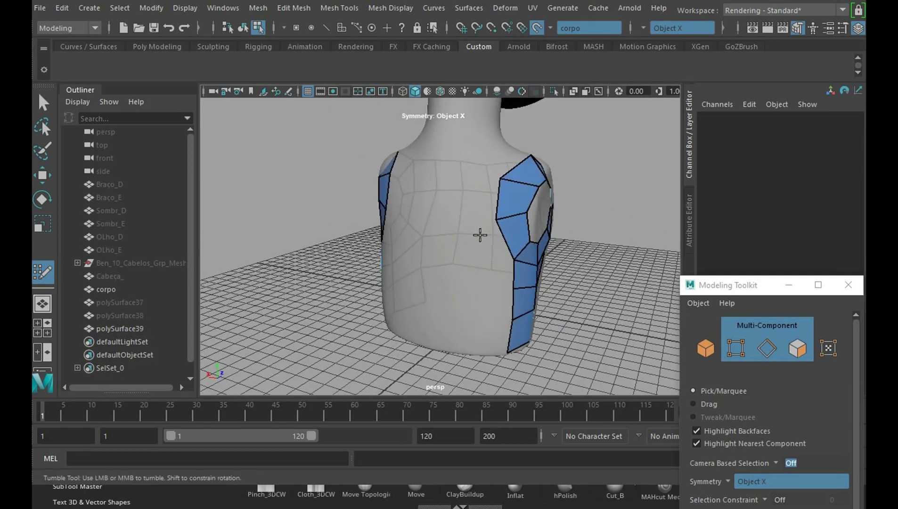
- Fill the upper and middle rows of quads across the back of the torso
left_click_drag(481, 234, 607, 273, "alt")
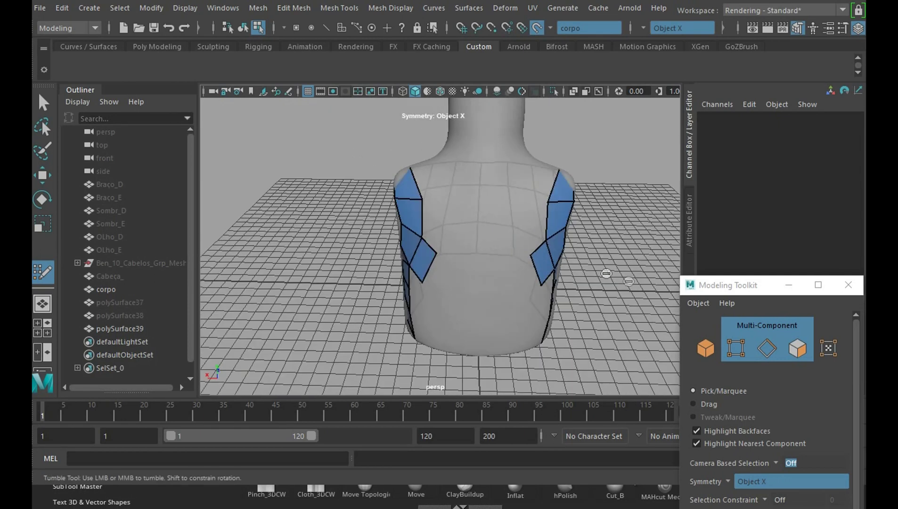
left_click_drag(537, 216, 565, 242, "alt")
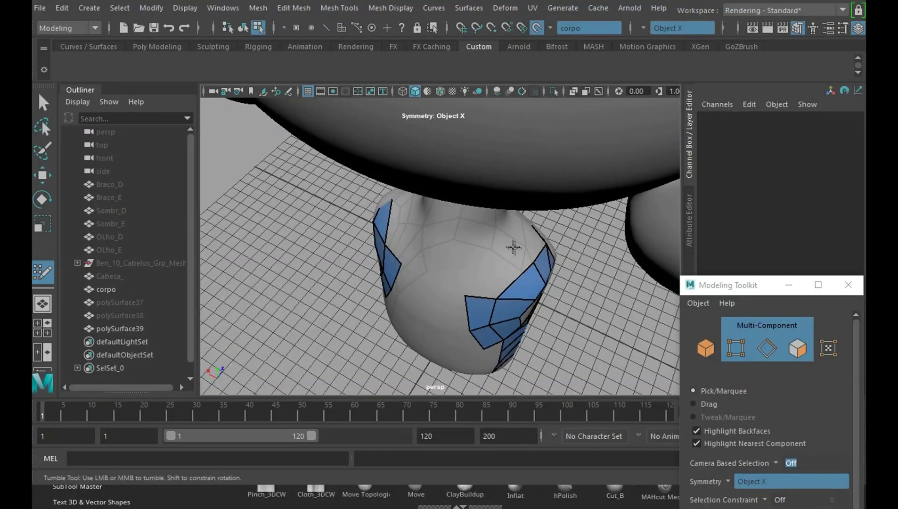
left_click_drag(506, 268, 578, 245, "alt")
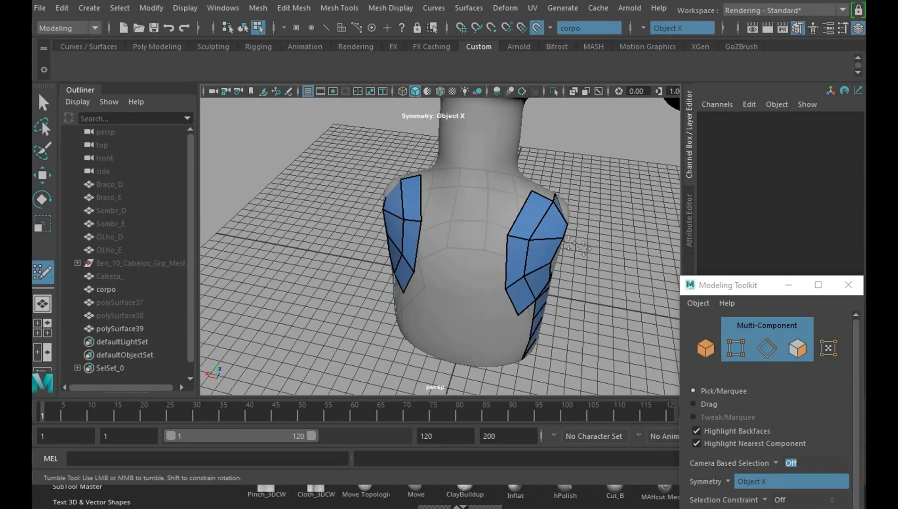
left_click_drag(463, 208, 528, 204, "alt")
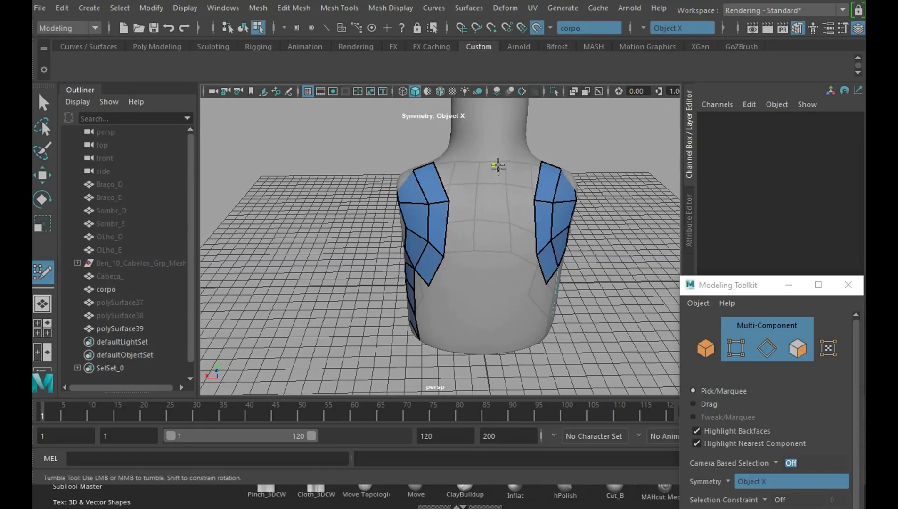
double_click(499, 186, "shift")
double_click(499, 241, "shift")
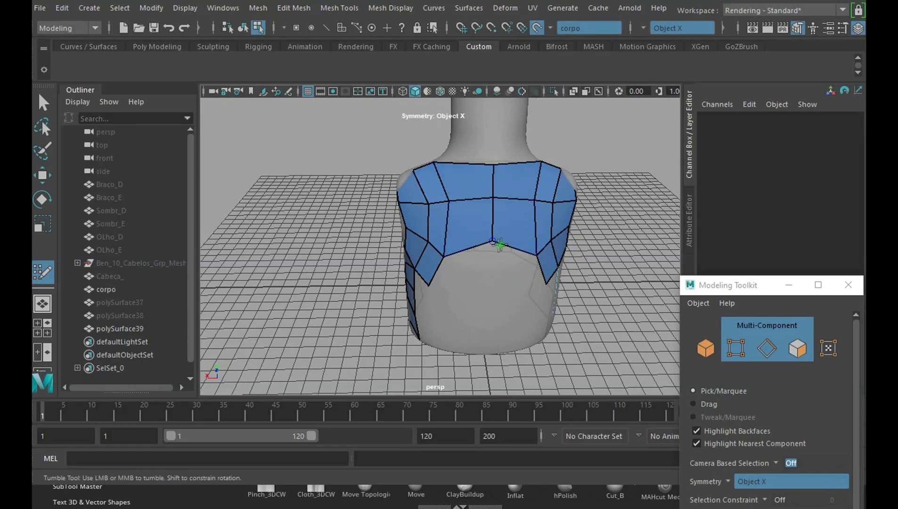
- Fill the lower back row and add a narrow face beside the side strip
left_click_drag(552, 261, 493, 267, "alt")
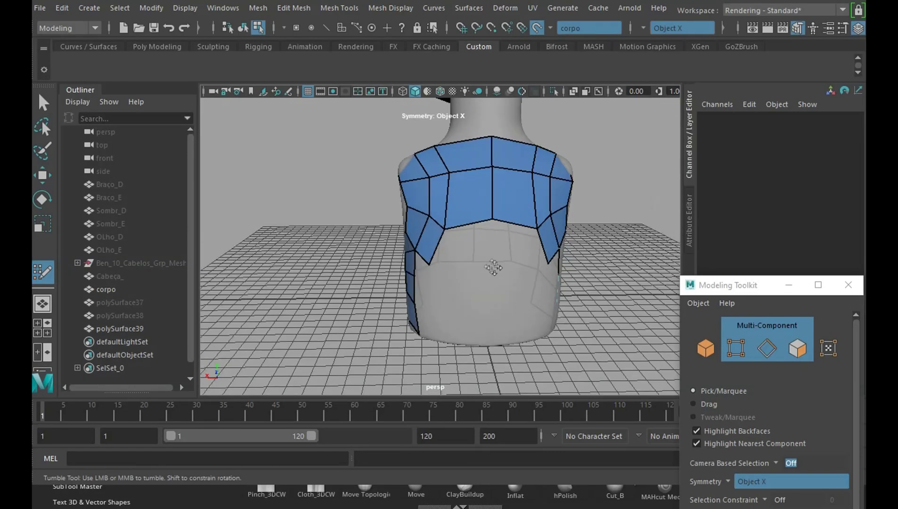
double_click(463, 248, "shift")
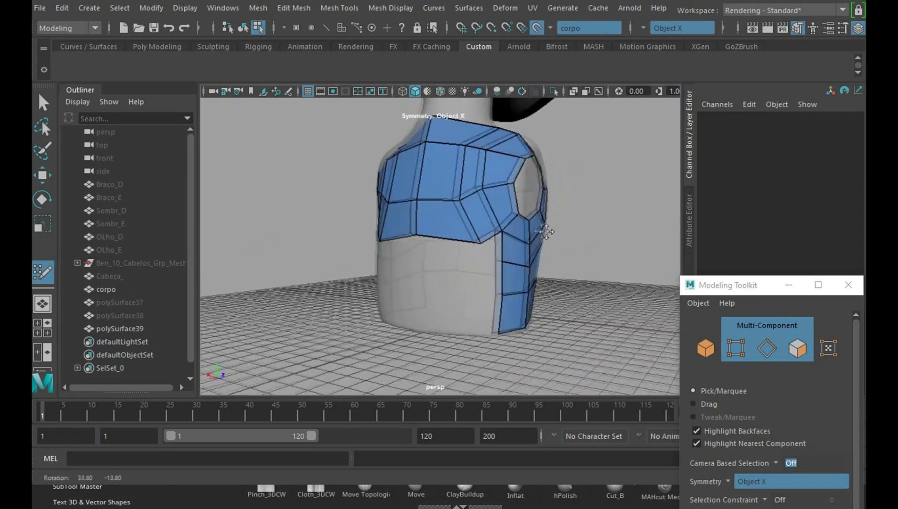
left_click_drag(449, 230, 531, 266, "alt")
left_click(469, 266, "shift")
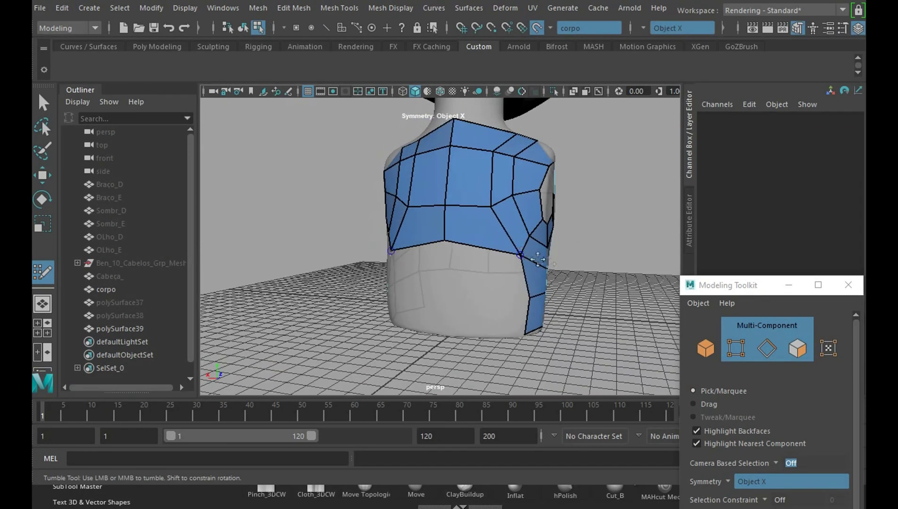
mouse_move(478, 239)
left_mouse_down("alt")
mouse_move(554, 298)
mouse_move(518, 270)
left_mouse_up("alt")
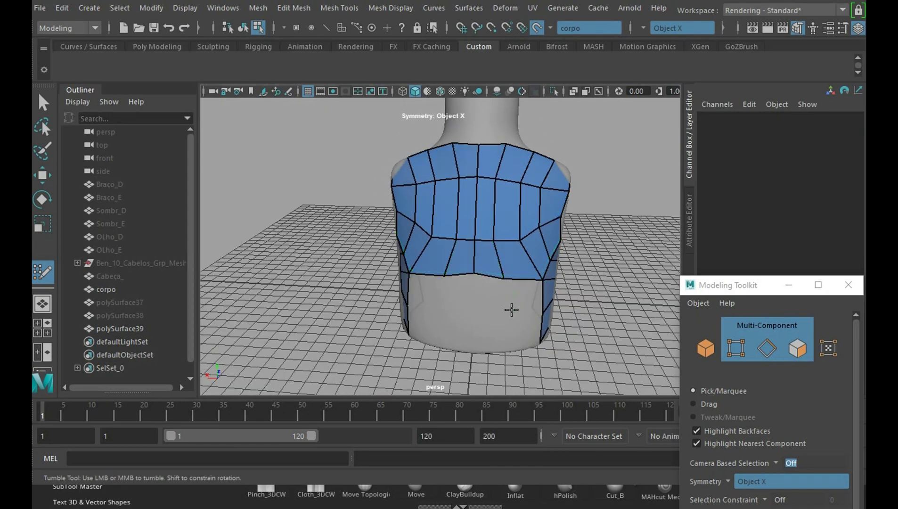
double_click(486, 291, "shift")
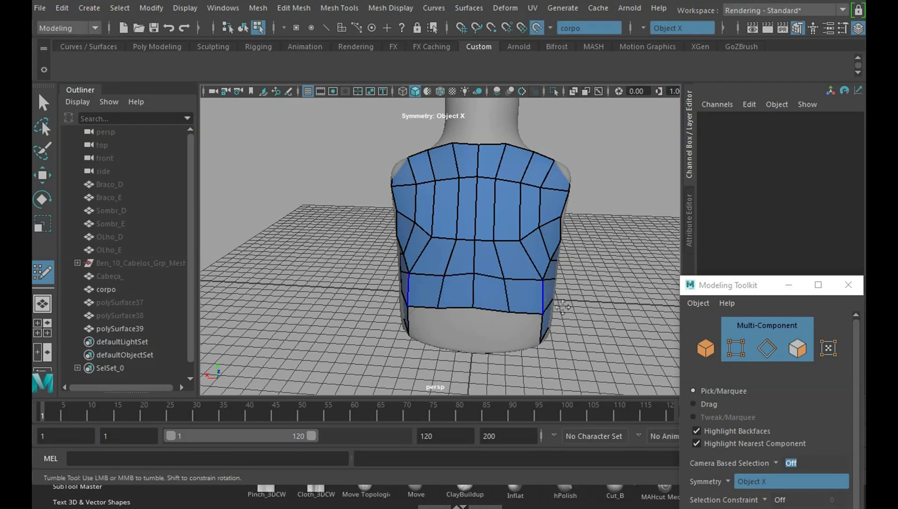
middle_click_drag(562, 307, 475, 220, "alt")
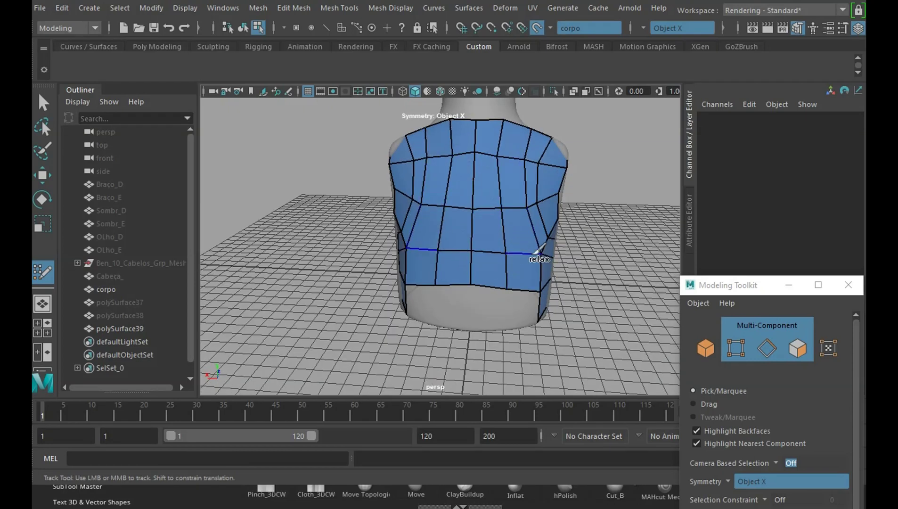
mouse_move(539, 249)
left_mouse_down("alt")
mouse_move(593, 231)
mouse_move(528, 252)
left_mouse_up("alt")
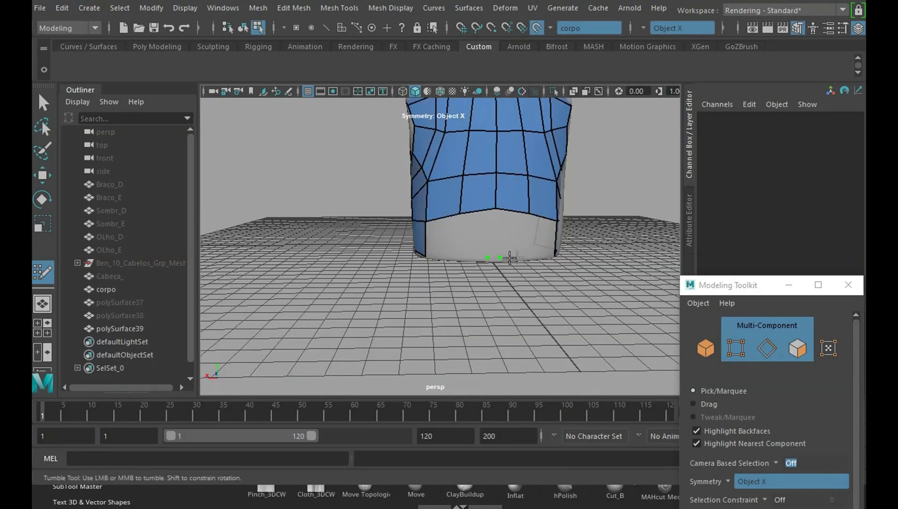
left_click_drag(513, 257, 507, 268, "alt")
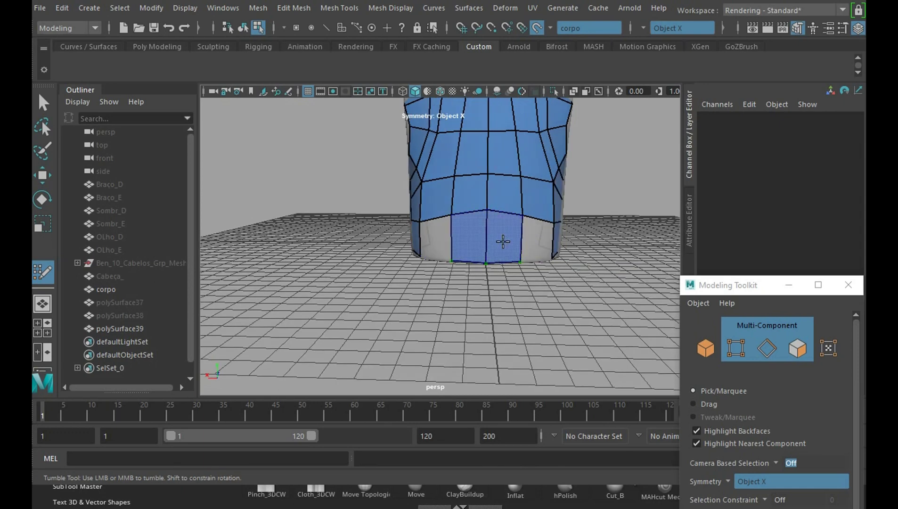
mouse_move(601, 259)
left_mouse_down("alt")
mouse_move(517, 244)
mouse_move(584, 253)
mouse_move(491, 211)
left_mouse_up("alt")
right_click_drag(491, 211, 555, 278, "alt")
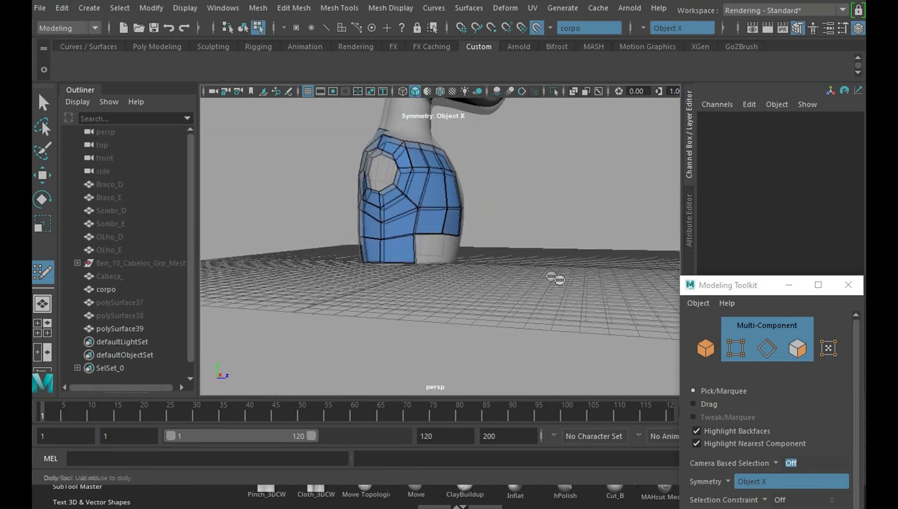
mouse_move(555, 278)
left_mouse_down("alt")
mouse_move(541, 261)
mouse_move(406, 236)
left_mouse_up("alt")
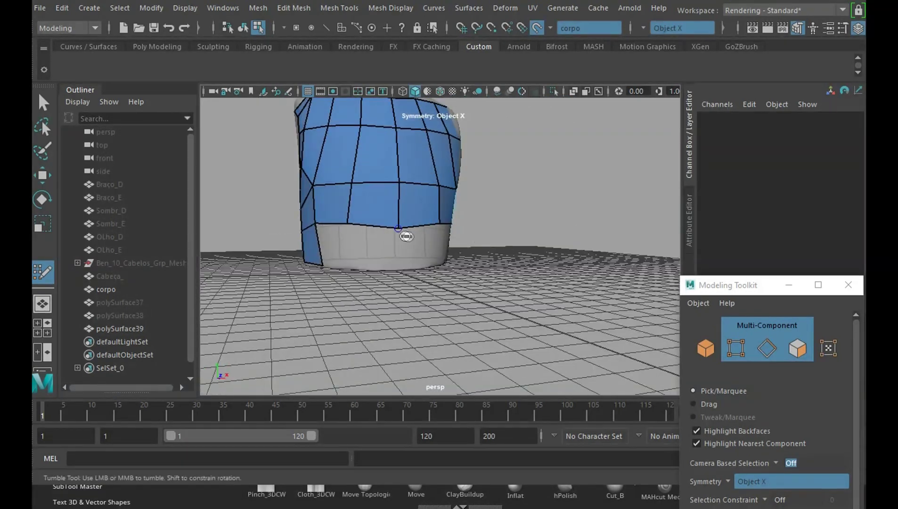
left_click_drag(506, 221, 532, 220, "alt")
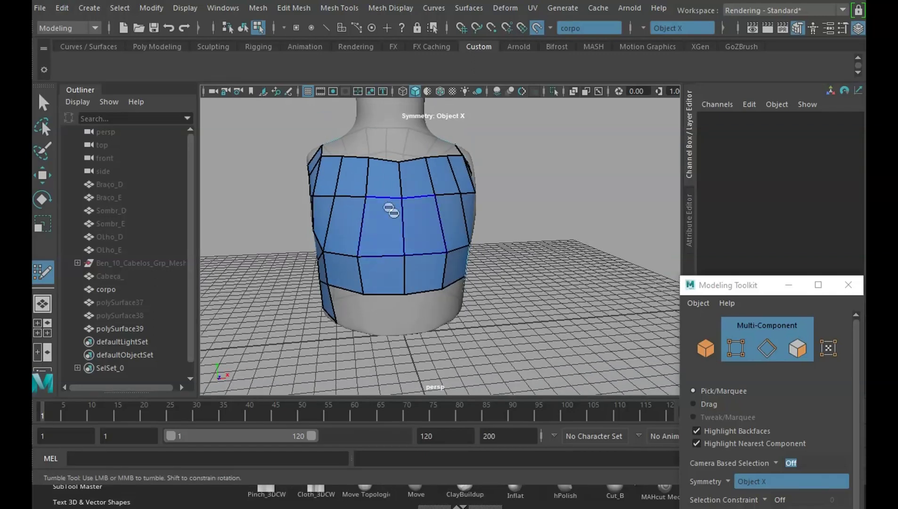
right_click_drag(532, 220, 559, 253, "alt")
left_click_drag(558, 253, 541, 245, "alt")
right_click_drag(542, 245, 565, 264, "alt")
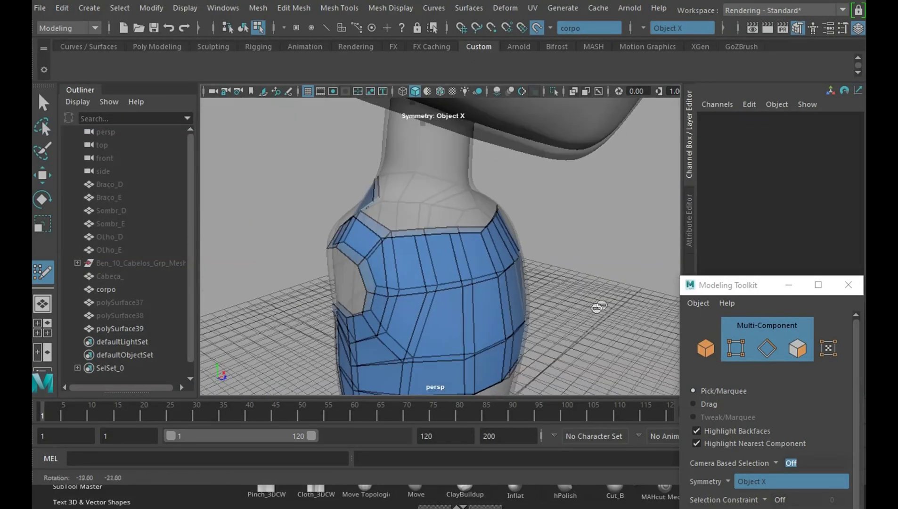
left_click_drag(566, 264, 591, 283, "alt")
middle_click_drag(592, 282, 518, 233, "alt")
left_click_drag(379, 183, 590, 294, "alt")
middle_click_drag(587, 293, 585, 292, "alt")
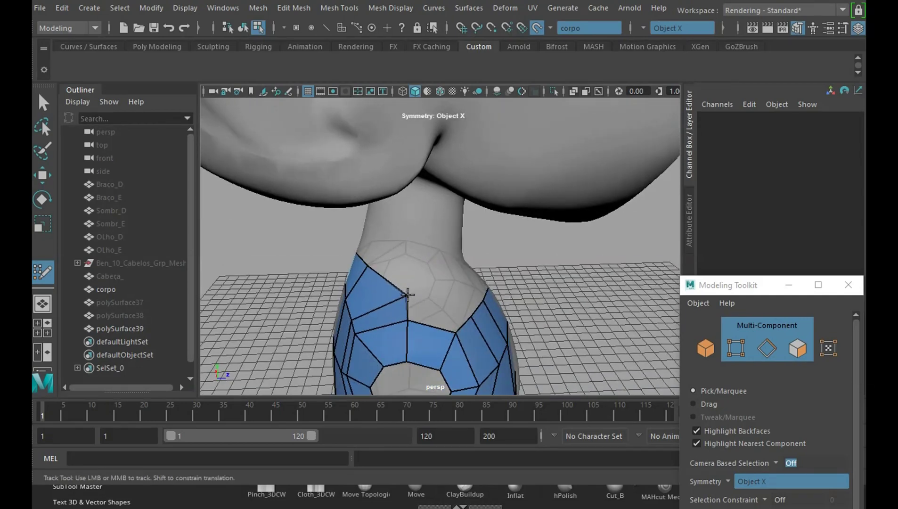
mouse_move(562, 297)
left_mouse_down("alt")
mouse_move(511, 284)
mouse_move(392, 307)
mouse_move(531, 285)
mouse_move(473, 276)
mouse_move(545, 286)
mouse_move(654, 282)
mouse_move(598, 291)
mouse_move(462, 236)
mouse_move(547, 297)
mouse_move(439, 296)
left_mouse_up("alt")
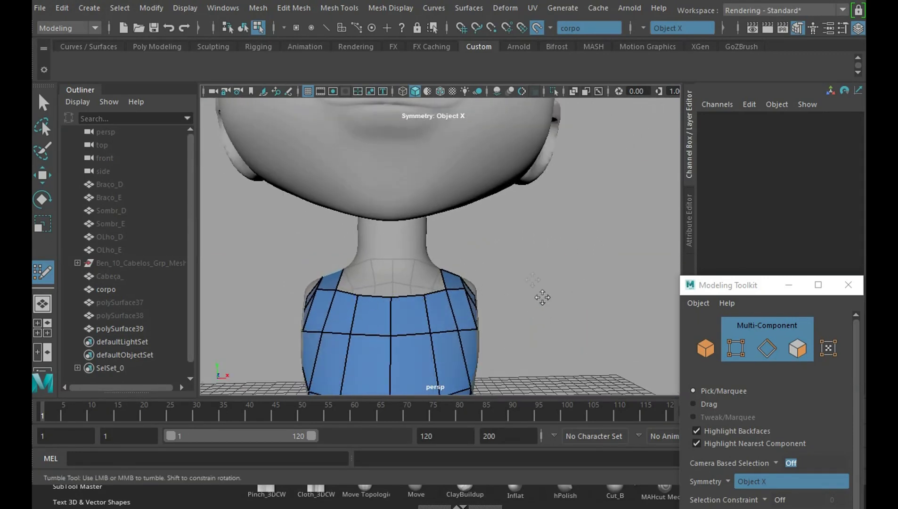
- Orbit and zoom around the torso to inspect the chest, neck and arm hole
mouse_move(542, 298)
right_mouse_down("alt")
mouse_move(541, 275)
mouse_move(487, 261)
mouse_move(564, 279)
right_mouse_up("alt")
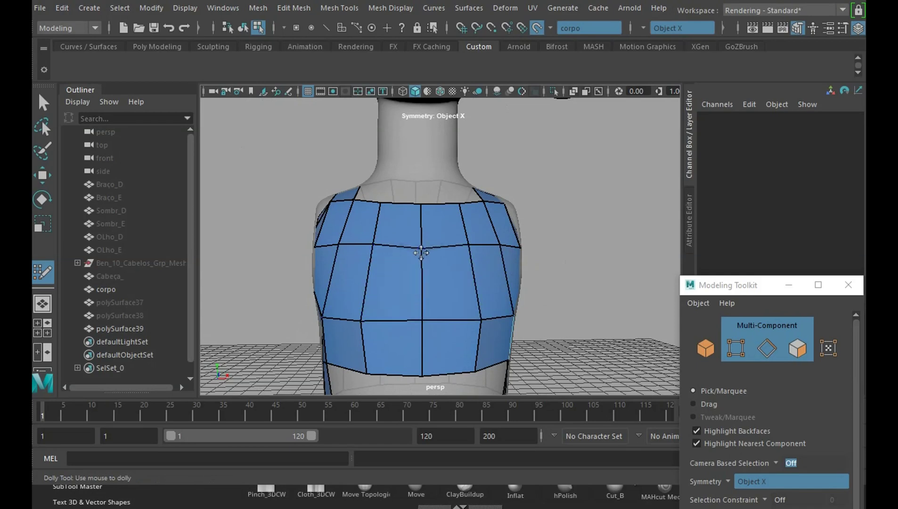
mouse_move(532, 262)
left_mouse_down("alt")
mouse_move(565, 279)
mouse_move(466, 303)
mouse_move(515, 280)
left_mouse_up("alt")
scroll(560, 286, "down", 3)
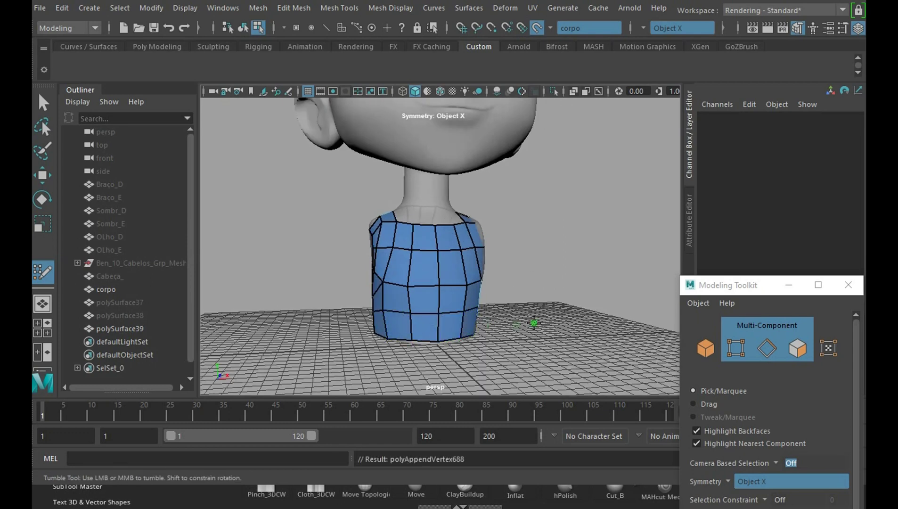
left_click_drag(533, 321, 528, 281, "alt")
scroll(527, 280, "up", 3)
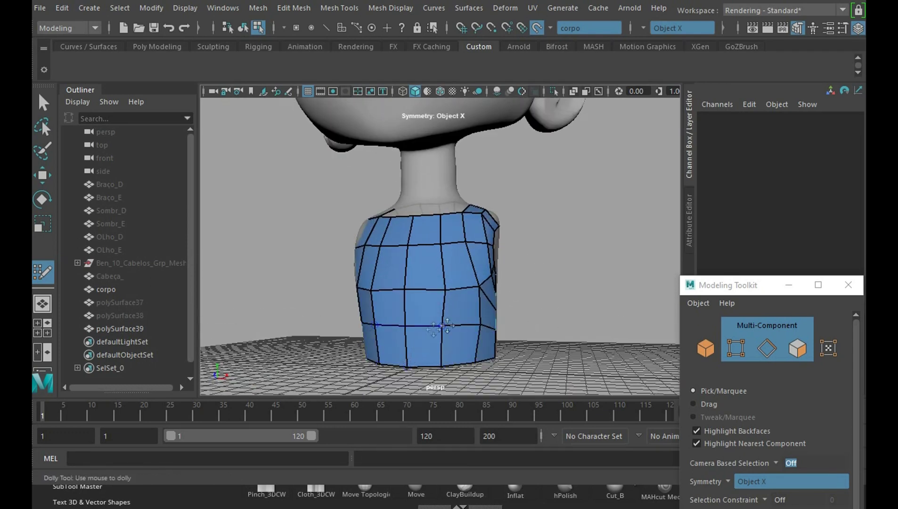
mouse_move(440, 326)
left_mouse_down("alt")
mouse_move(473, 333)
mouse_move(498, 322)
left_mouse_up("alt")
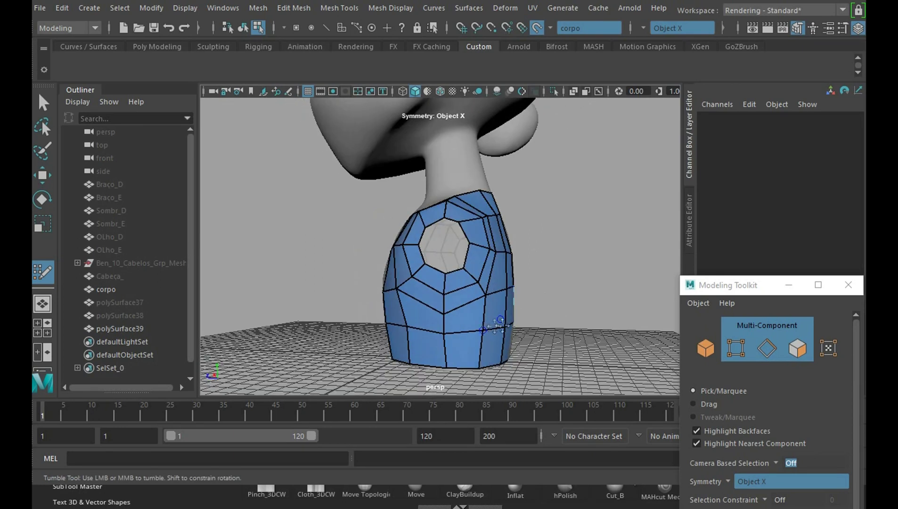
mouse_move(408, 324)
left_mouse_down("alt")
mouse_move(475, 343)
mouse_move(476, 306)
mouse_move(601, 326)
mouse_move(525, 325)
left_mouse_up("alt")
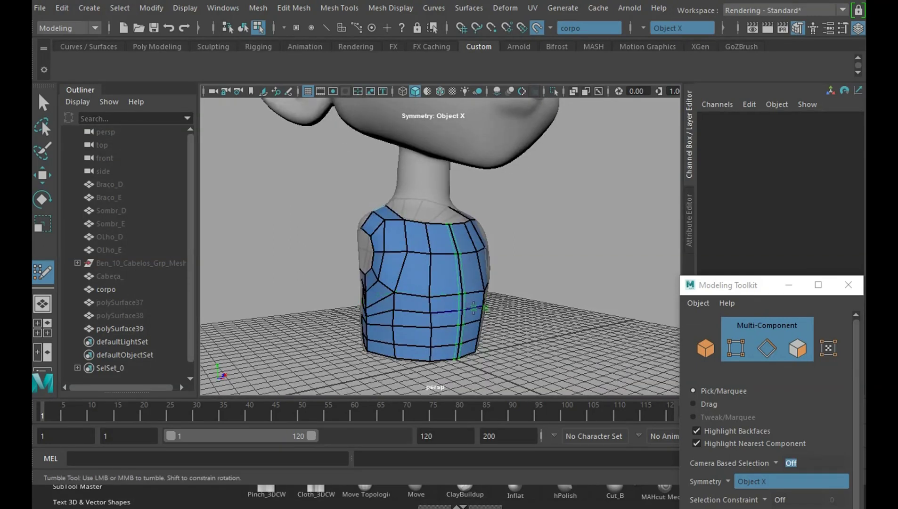
- Inspect the torso's right side, collar and neck opening from the front
left_click_drag(473, 307, 463, 316, "alt")
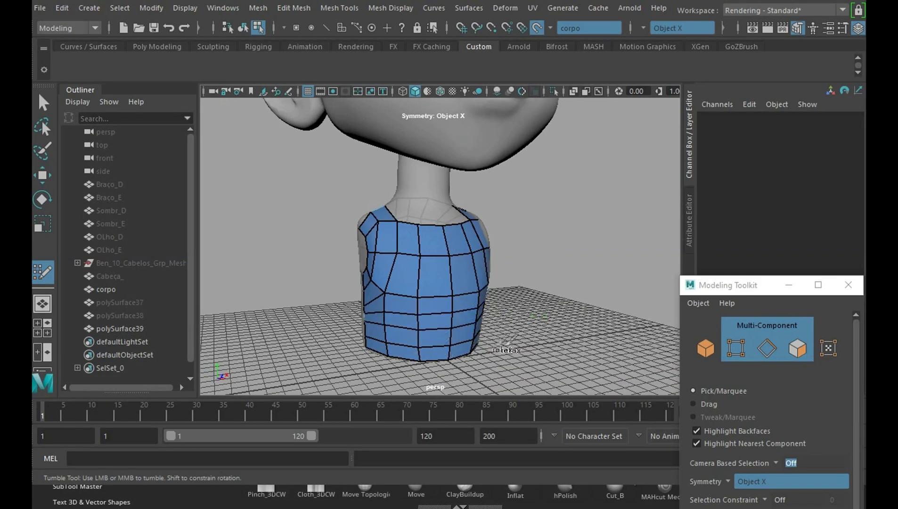
mouse_move(567, 330)
left_mouse_down("alt")
mouse_move(573, 302)
mouse_move(507, 286)
mouse_move(440, 287)
mouse_move(532, 289)
left_mouse_up("alt")
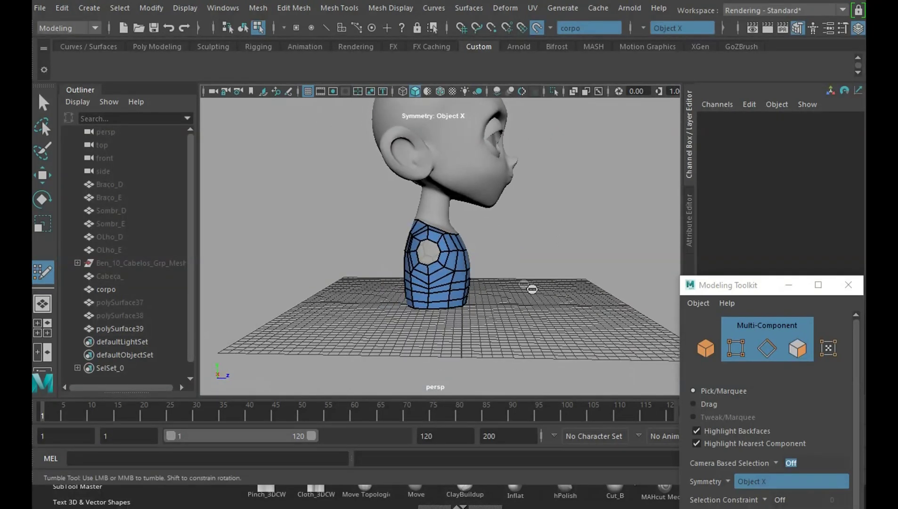
scroll(532, 289, "up", 3)
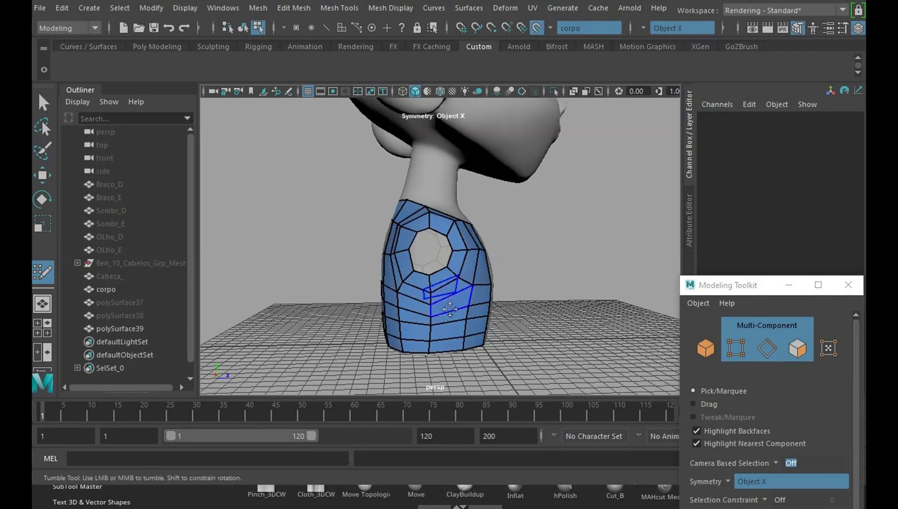
left_click_drag(429, 335, 444, 334, "alt")
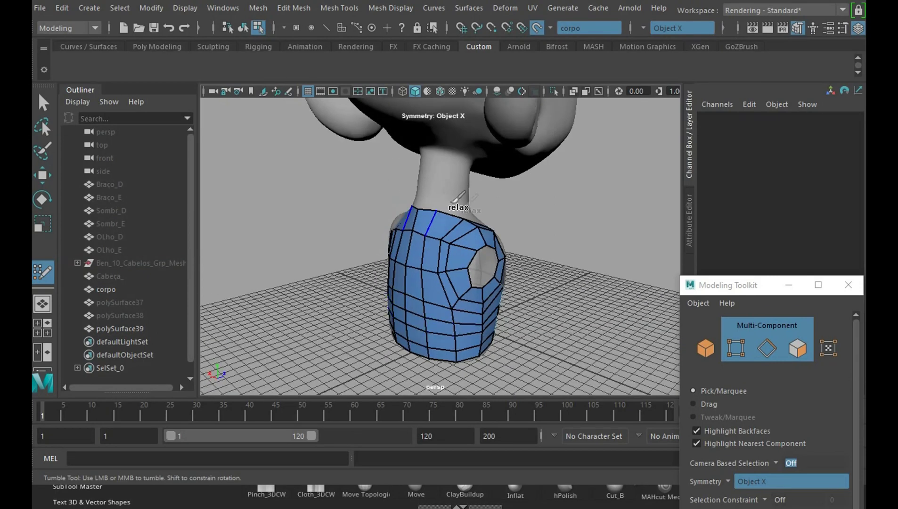
mouse_move(588, 260)
left_mouse_down("alt")
mouse_move(525, 287)
mouse_move(512, 261)
left_mouse_up("alt")
middle_click_drag(511, 261, 566, 269, "alt")
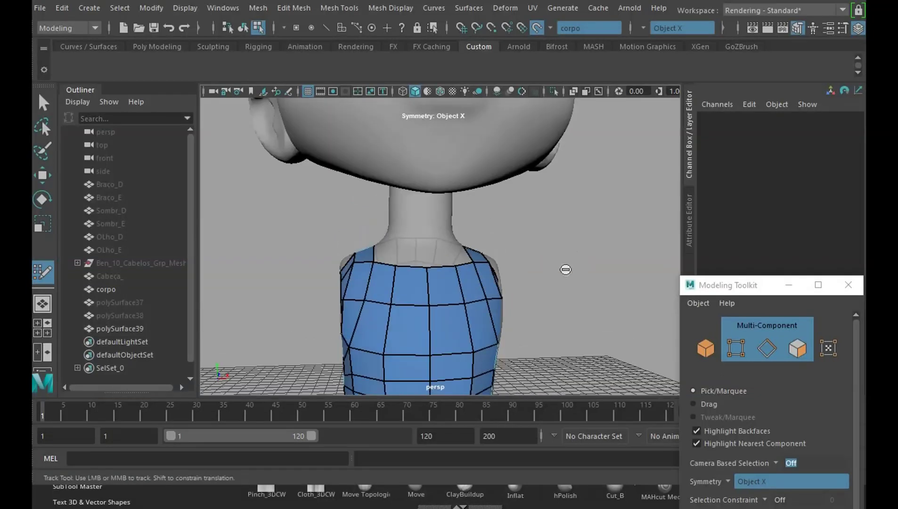
left_click_drag(553, 283, 591, 315, "alt")
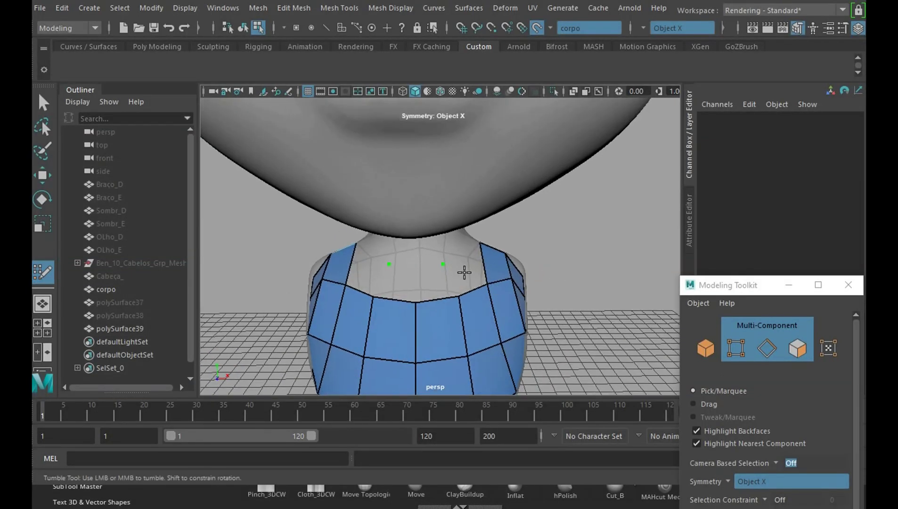
mouse_move(463, 269)
left_mouse_down("alt")
mouse_move(481, 235)
mouse_move(464, 244)
mouse_move(481, 226)
mouse_move(461, 204)
mouse_move(521, 240)
mouse_move(481, 243)
mouse_move(465, 235)
mouse_move(625, 219)
mouse_move(451, 254)
left_mouse_up("alt")
- Turn to a level back view and relax the quads on the lower back
mouse_move(561, 186)
left_mouse_down("alt")
mouse_move(565, 222)
mouse_move(473, 189)
left_mouse_up("alt")
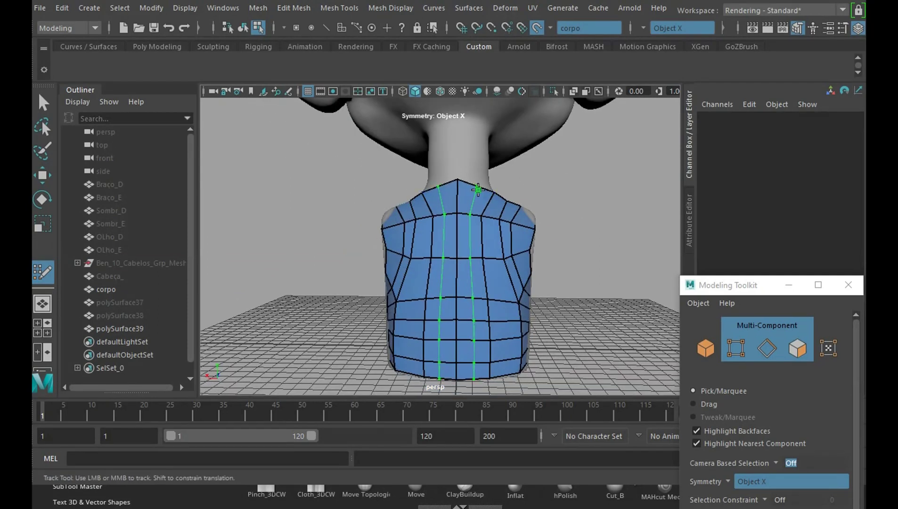
left_click_drag(588, 178, 587, 216, "alt")
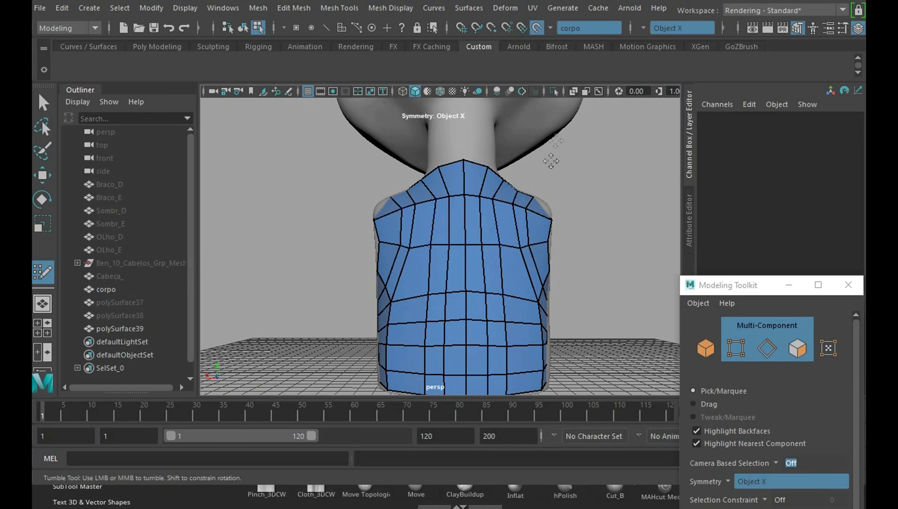
left_click_drag(428, 267, 465, 262)
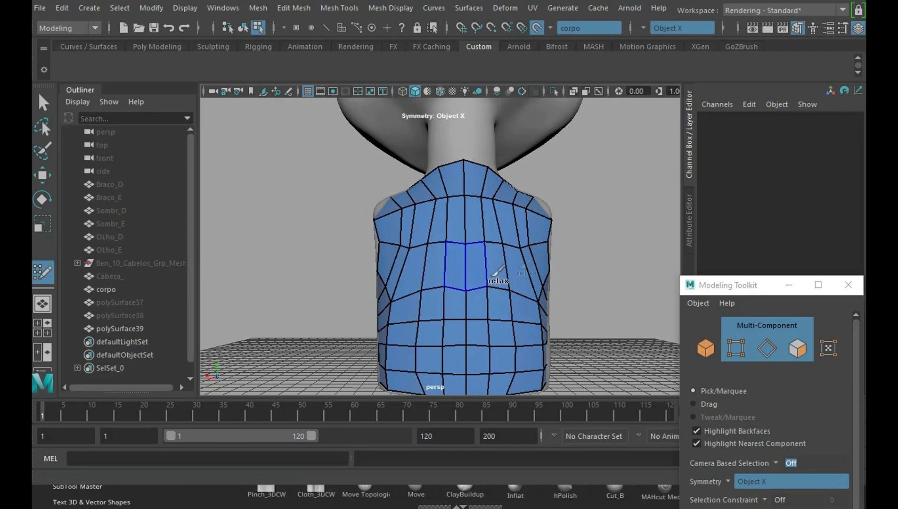
middle_click_drag(531, 295, 478, 220, "alt")
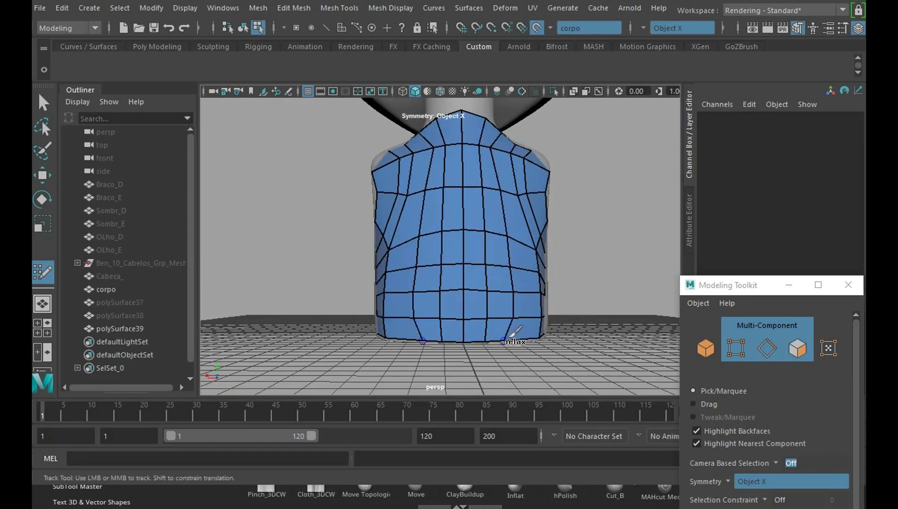
left_click_drag(605, 253, 580, 241, "alt")
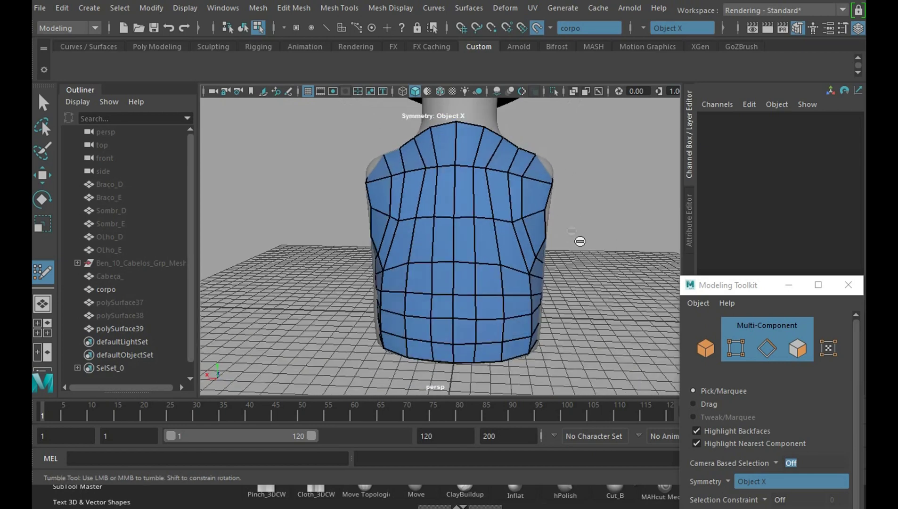
mouse_move(501, 177)
left_mouse_down("alt")
mouse_move(594, 199)
mouse_move(577, 237)
mouse_move(452, 219)
mouse_move(400, 197)
left_mouse_up("alt")
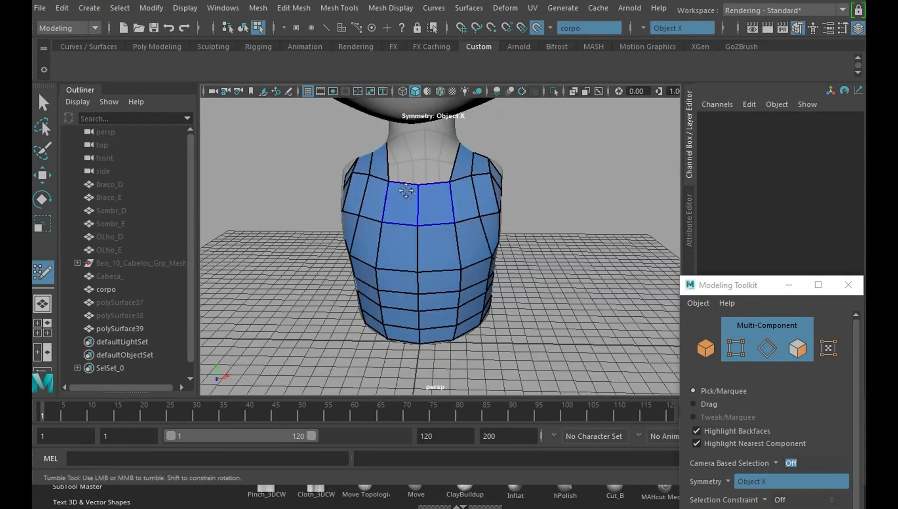
- Insert new vertical edge loops down the torso and relax them
left_click(403, 189)
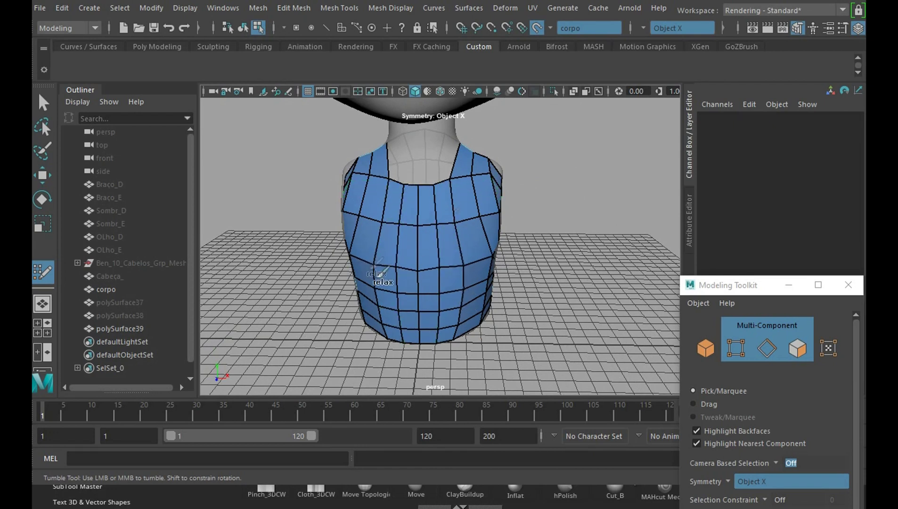
left_click_drag(381, 275, 465, 264, "shift")
right_click_drag(537, 188, 530, 274, "alt")
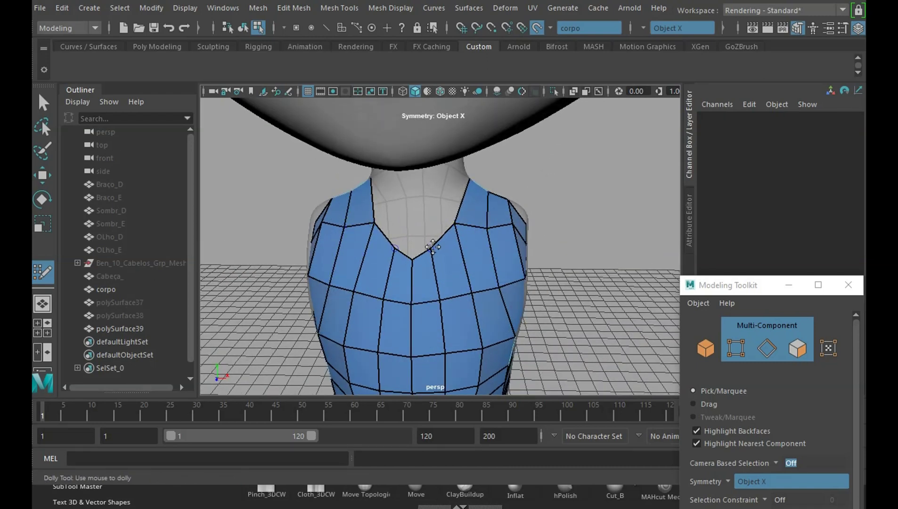
mouse_move(457, 225)
left_mouse_down("alt")
mouse_move(450, 198)
mouse_move(542, 191)
left_mouse_up("alt")
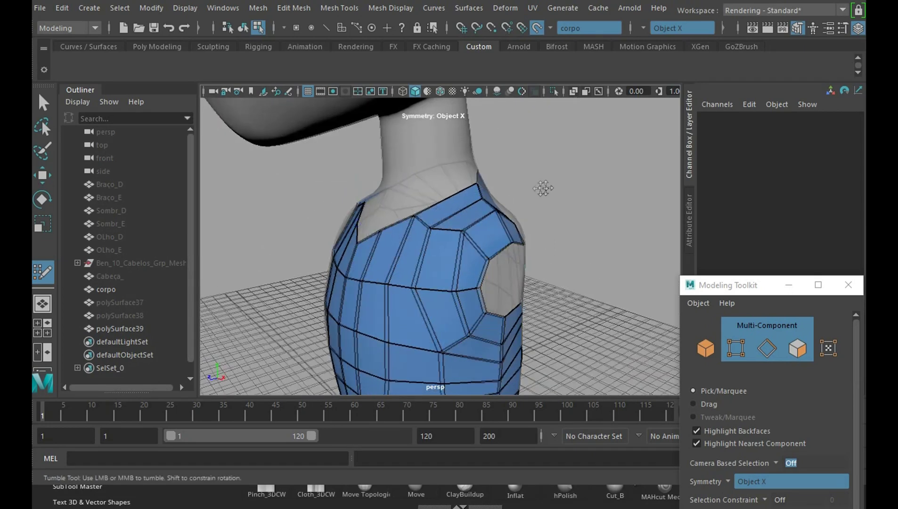
mouse_move(416, 199)
left_mouse_down("alt")
mouse_move(528, 216)
mouse_move(495, 227)
mouse_move(455, 189)
left_mouse_up("alt")
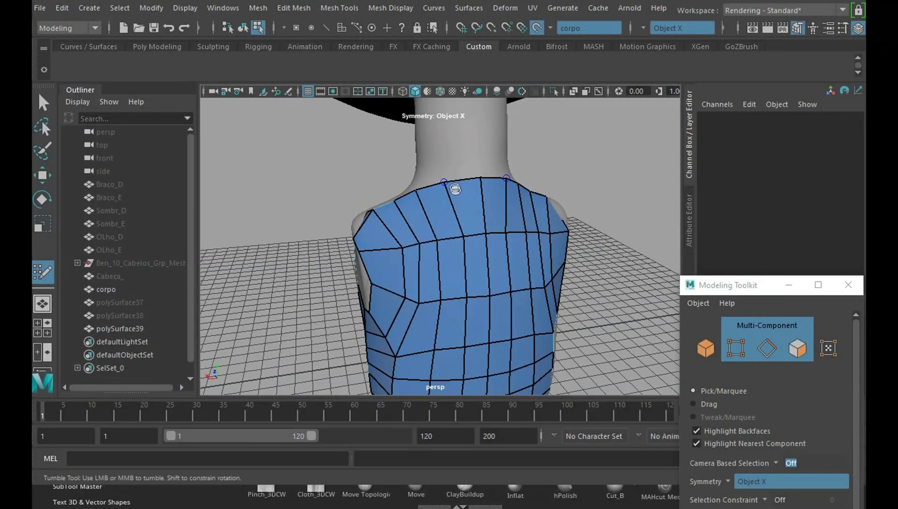
- Frame the neck and shirt front, then select the two faces at the V-neck
mouse_move(543, 161)
left_mouse_down("alt")
mouse_move(614, 188)
mouse_move(635, 207)
left_mouse_up("alt")
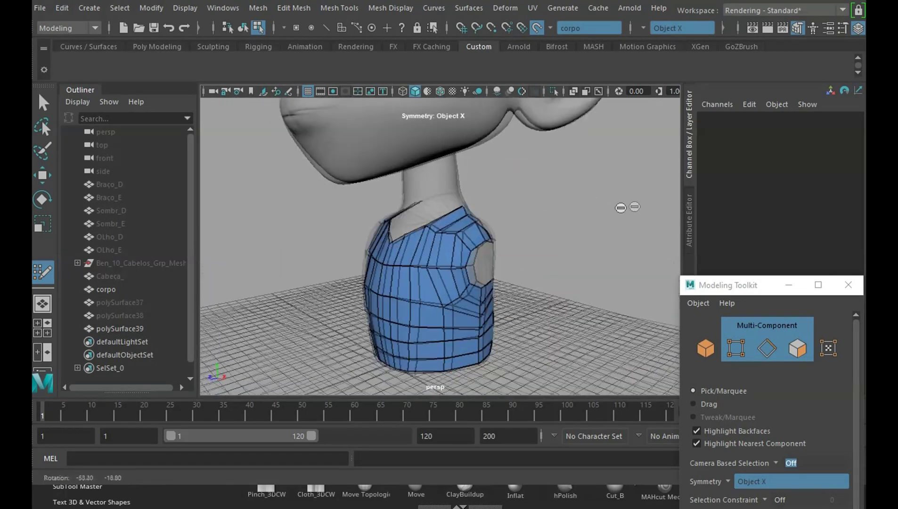
right_click_drag(634, 207, 533, 234, "alt")
left_click_drag(533, 235, 582, 230, "alt")
right_click_drag(581, 231, 572, 261, "alt")
left_click_drag(571, 260, 587, 220, "alt")
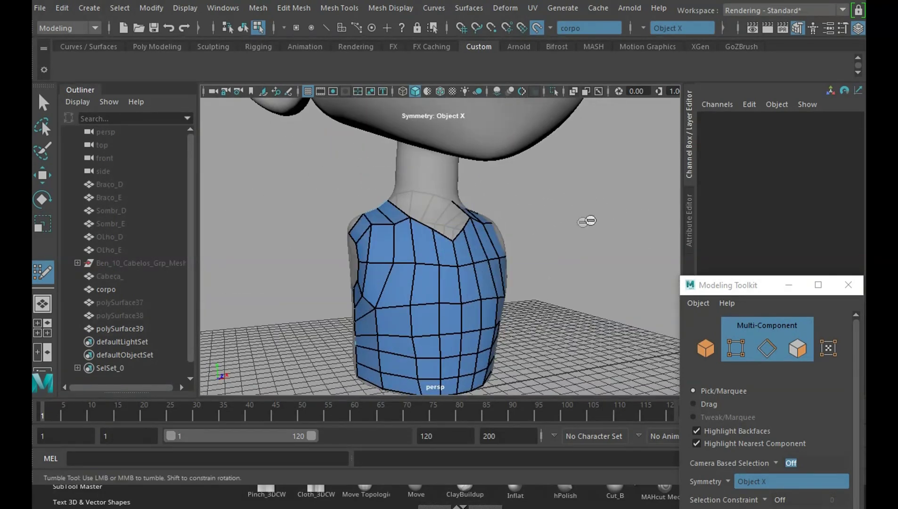
right_click_drag(587, 221, 581, 297, "alt")
left_click_drag(581, 297, 514, 283, "alt")
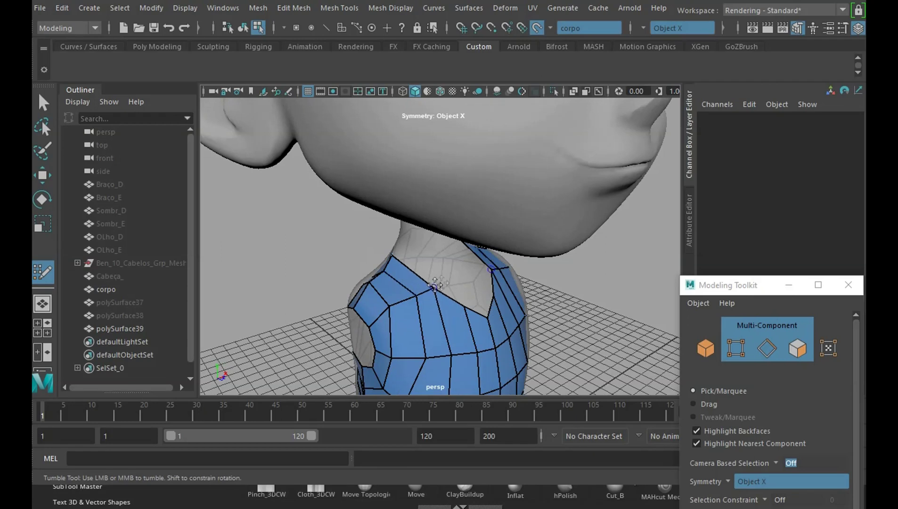
mouse_move(438, 285)
left_mouse_down("alt")
mouse_move(469, 281)
mouse_move(596, 305)
mouse_move(511, 203)
left_mouse_up("alt")
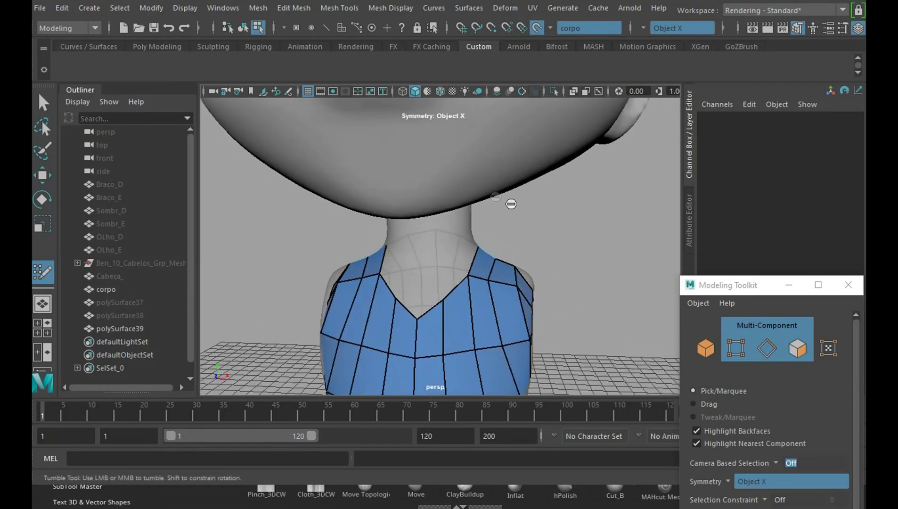
mouse_move(511, 203)
right_mouse_down("alt")
mouse_move(568, 258)
mouse_move(469, 293)
right_mouse_up("alt")
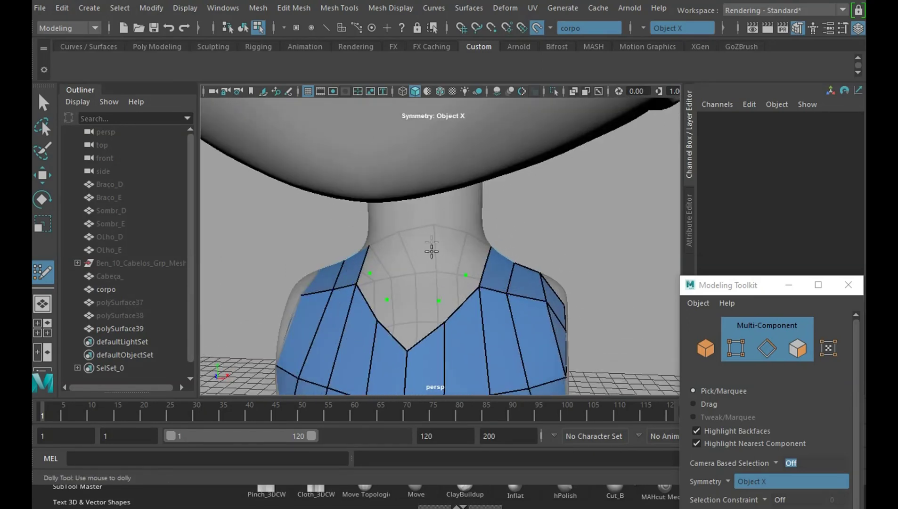
left_click(419, 326)
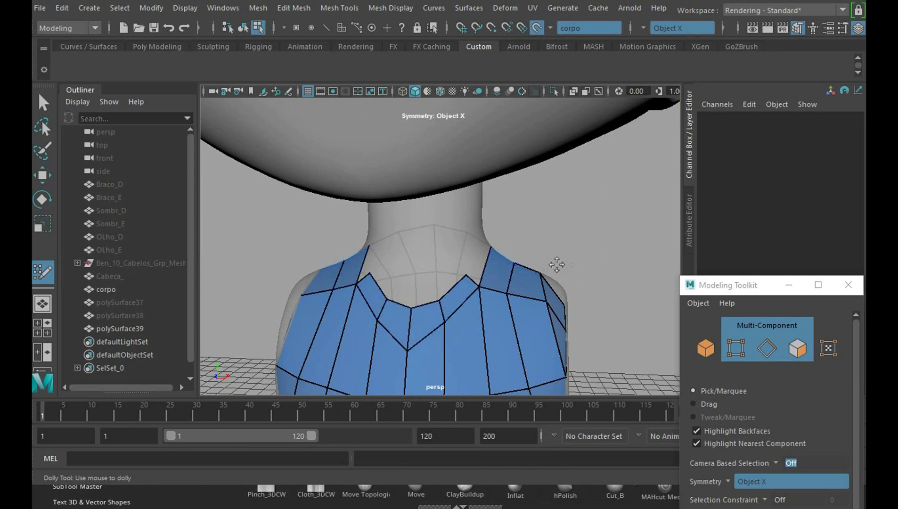
mouse_move(557, 265)
left_mouse_down("alt")
mouse_move(595, 276)
mouse_move(497, 296)
mouse_move(485, 284)
mouse_move(512, 261)
mouse_move(442, 253)
mouse_move(490, 247)
mouse_move(501, 226)
left_mouse_up("alt")
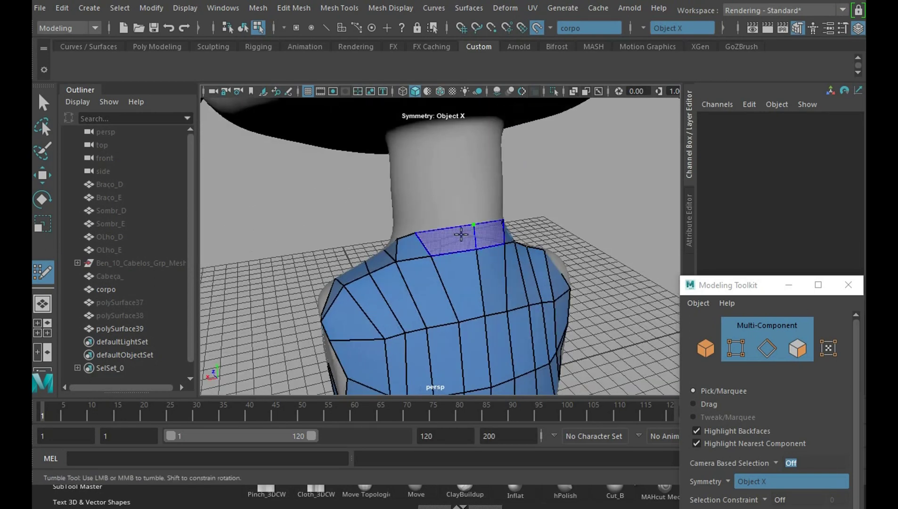
mouse_move(476, 228)
left_mouse_down("alt")
mouse_move(591, 226)
mouse_move(571, 226)
left_mouse_up("alt")
scroll(504, 255, "up", 3)
left_click_drag(508, 254, 477, 276, "alt")
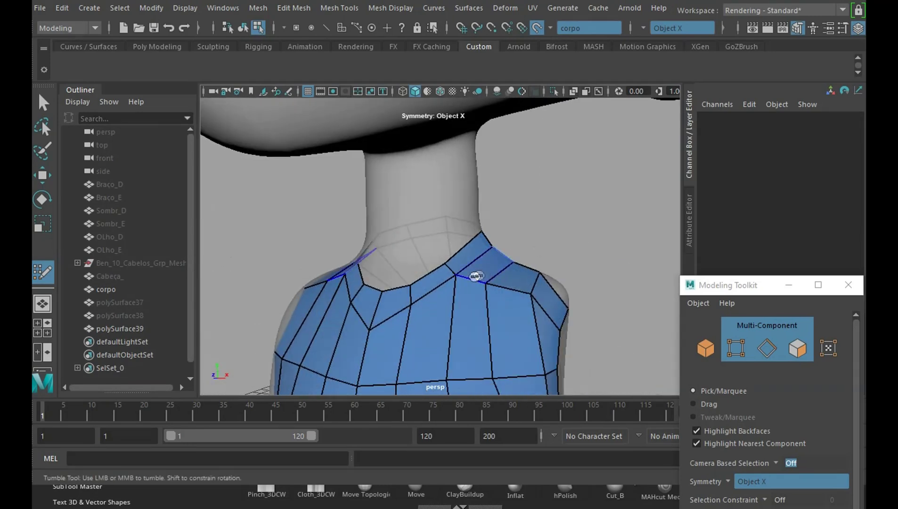
left_click_drag(540, 245, 459, 272, "alt")
left_click_drag(531, 241, 451, 292, "alt")
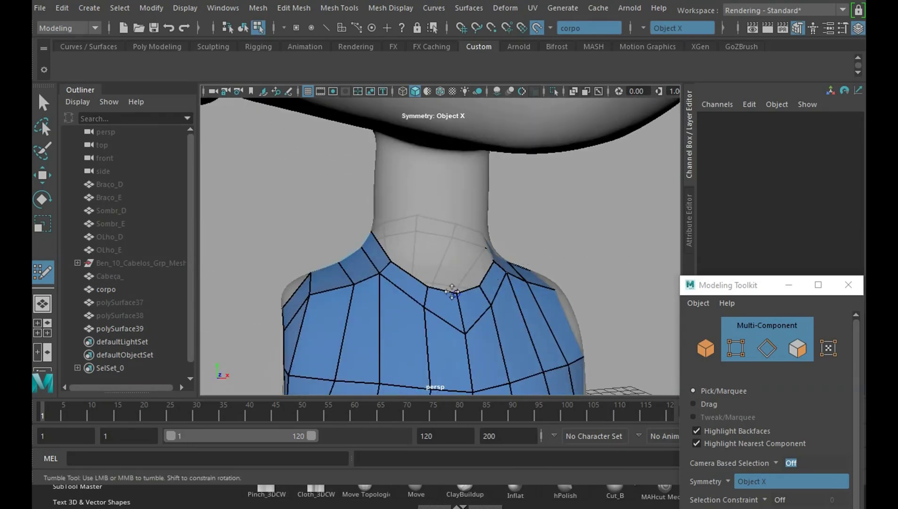
right_click_drag(474, 270, 487, 187, "alt")
left_click_drag(487, 187, 556, 278, "alt")
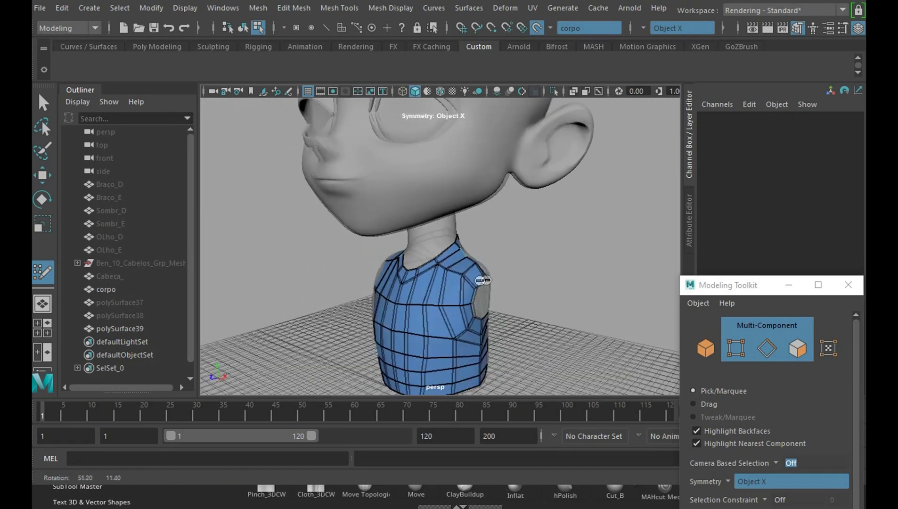
right_click_drag(556, 278, 579, 290, "alt")
left_click_drag(579, 290, 497, 164, "alt")
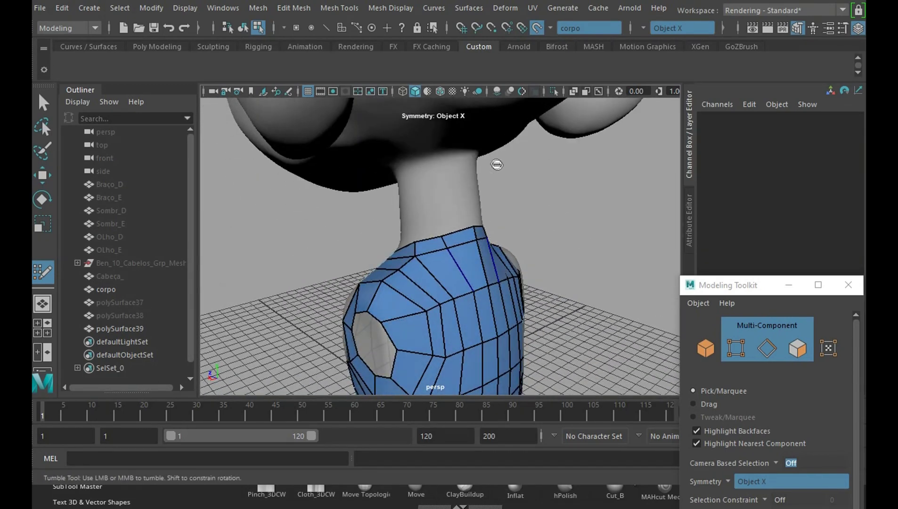
left_click_drag(614, 310, 600, 298, "alt")
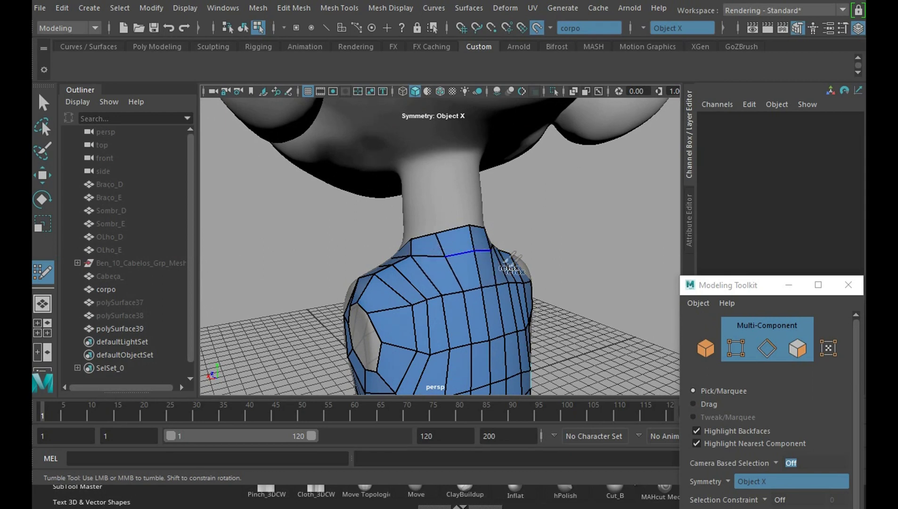
left_click_drag(547, 247, 434, 284, "alt")
right_click_drag(455, 250, 531, 254, "alt")
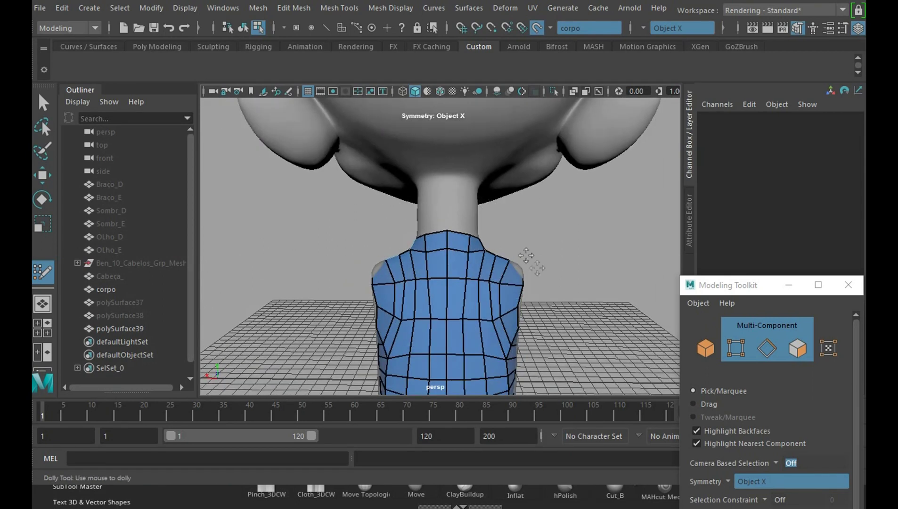
mouse_move(531, 254)
left_mouse_down("alt")
mouse_move(531, 240)
mouse_move(534, 259)
left_mouse_up("alt")
right_click_drag(535, 259, 537, 264, "alt")
left_click_drag(536, 258, 562, 337, "alt")
right_click_drag(511, 253, 555, 363, "alt")
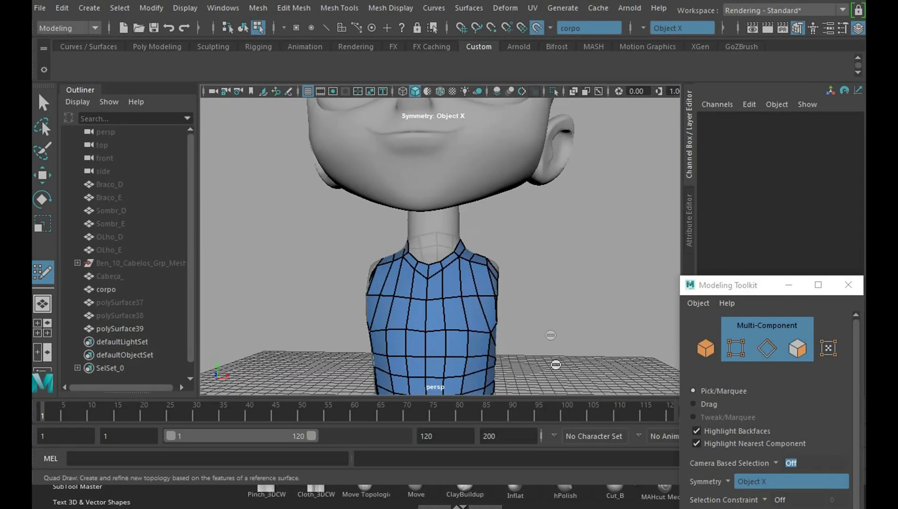
middle_click_drag(555, 363, 466, 317, "alt")
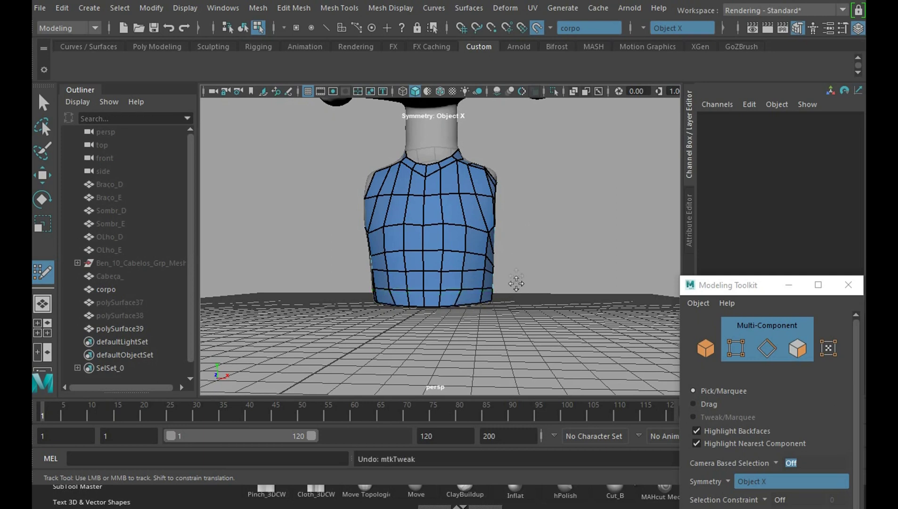
- Zoom and orbit to view the torso from above and from the far side
scroll(516, 283, "up", 3)
scroll(466, 287, "up", 1)
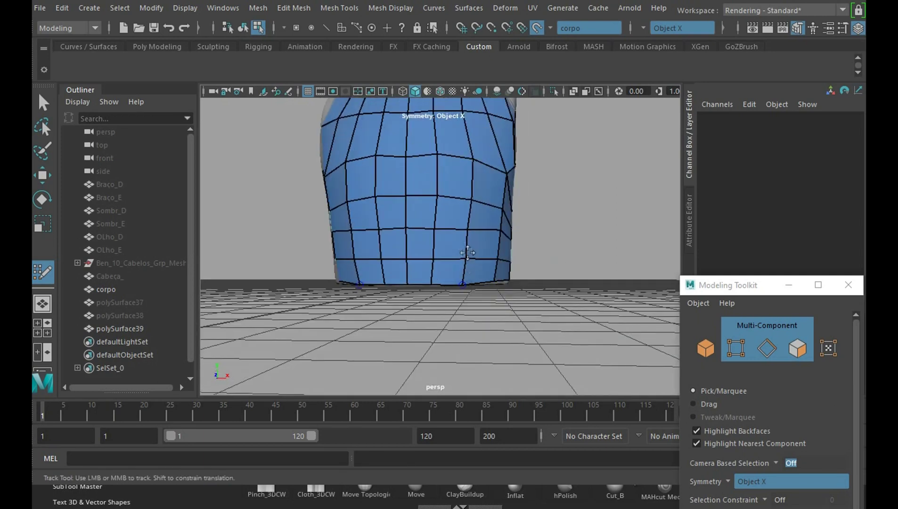
scroll(468, 253, "down", 5)
left_click_drag(501, 191, 586, 287, "alt")
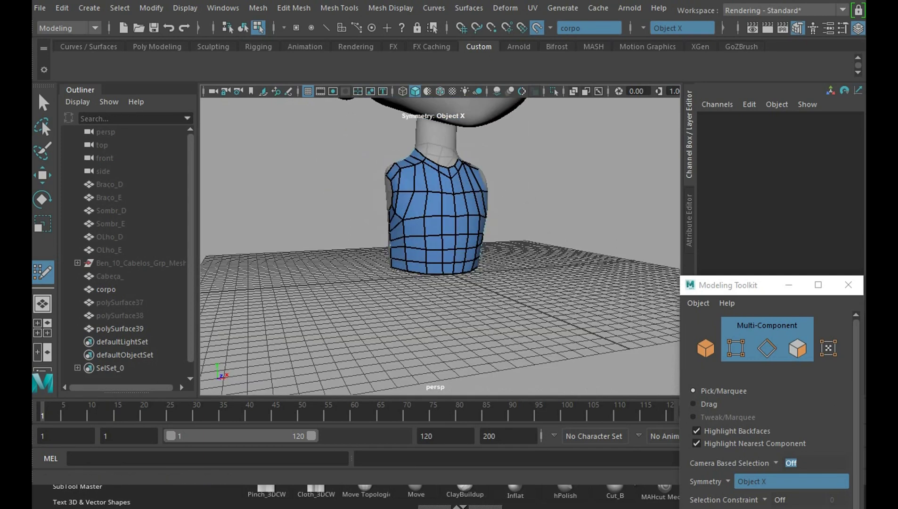
left_click_drag(440, 245, 424, 222, "alt")
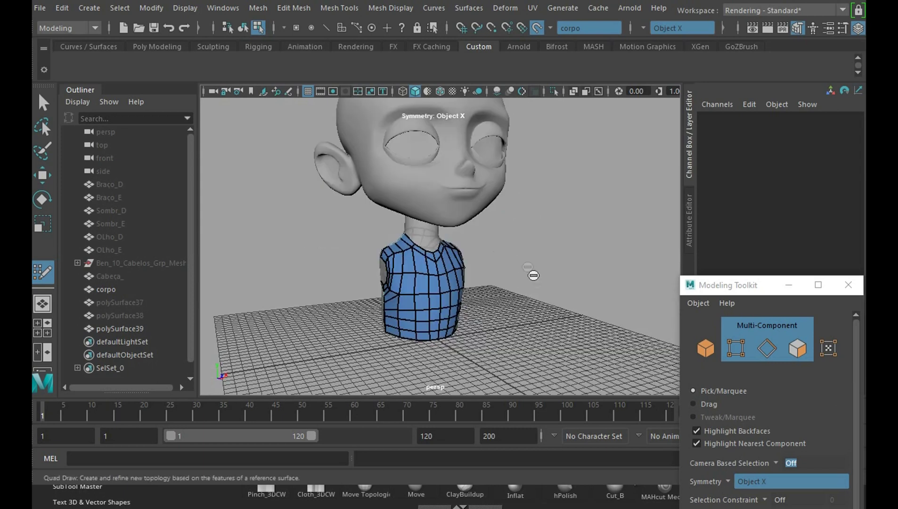
mouse_move(560, 274)
left_mouse_down("alt")
mouse_move(488, 259)
mouse_move(523, 309)
left_mouse_up("alt")
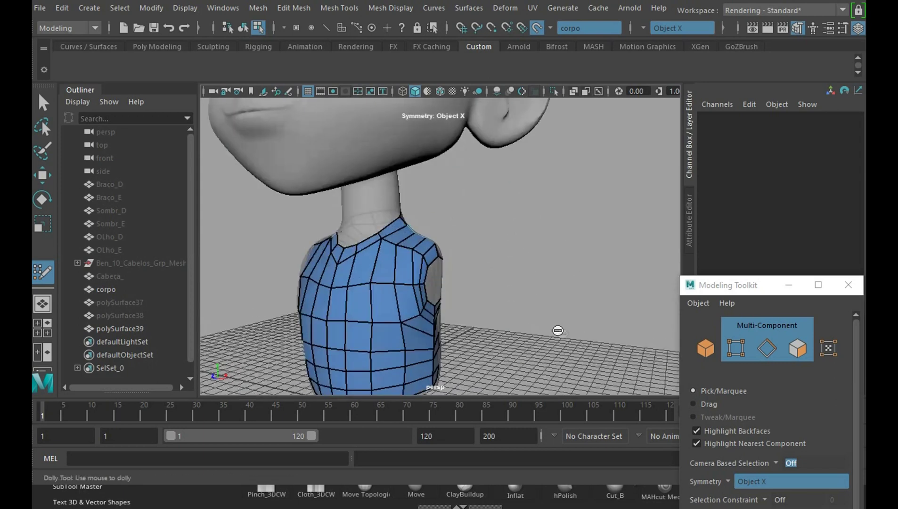
scroll(596, 296, "up", 2)
scroll(589, 296, "up", 3)
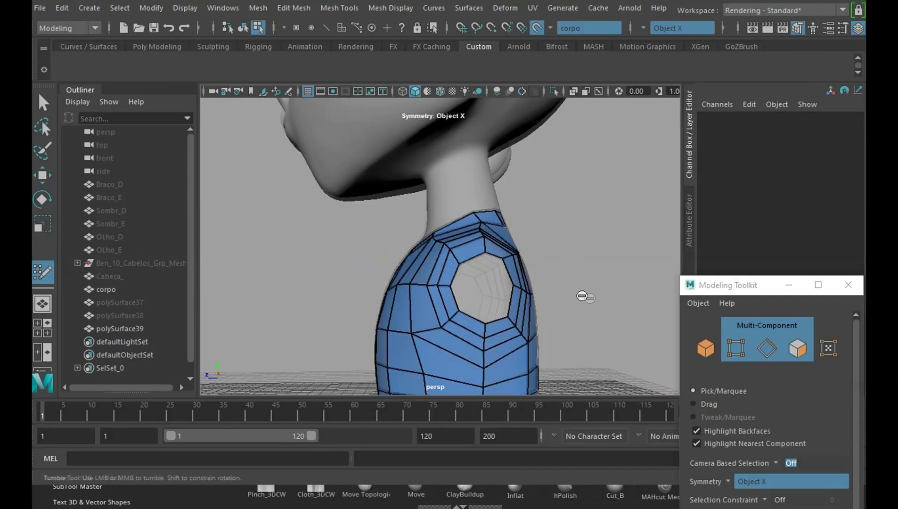
- Check the head and torso from front and side views, then pull back to the whole character
left_click_drag(439, 326, 508, 267, "alt")
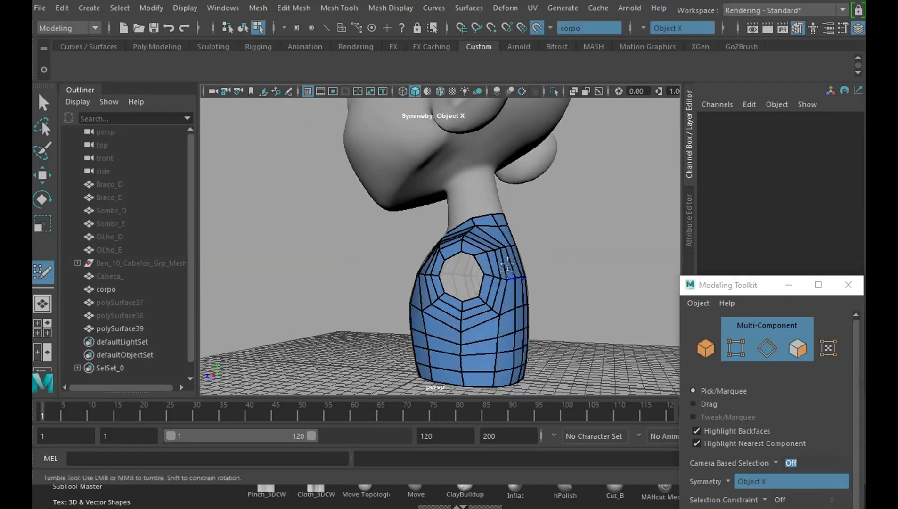
mouse_move(536, 209)
left_mouse_down("alt")
mouse_move(497, 267)
mouse_move(567, 266)
mouse_move(501, 275)
mouse_move(485, 287)
mouse_move(564, 296)
mouse_move(645, 279)
mouse_move(523, 266)
left_mouse_up("alt")
mouse_move(596, 265)
left_mouse_down("alt")
mouse_move(471, 283)
mouse_move(457, 267)
left_mouse_up("alt")
mouse_move(457, 267)
right_mouse_down("alt")
mouse_move(513, 277)
mouse_move(541, 231)
right_mouse_up("alt")
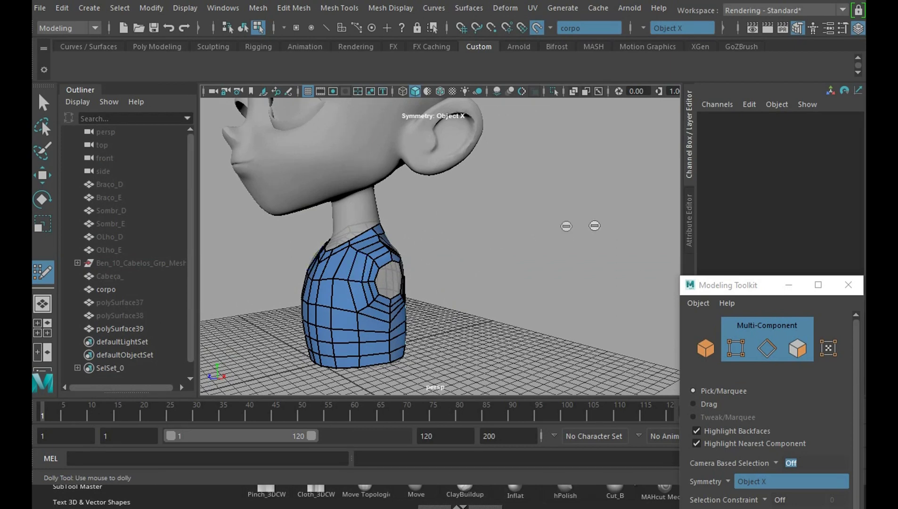
mouse_move(499, 243)
left_mouse_down("alt")
mouse_move(571, 220)
mouse_move(521, 251)
mouse_move(604, 273)
left_mouse_up("alt")
right_click_drag(604, 273, 555, 213, "alt")
left_click_drag(555, 212, 588, 266, "alt")
right_click_drag(587, 267, 556, 256, "alt")
mouse_move(556, 256)
left_mouse_down("alt")
mouse_move(567, 281)
mouse_move(609, 282)
left_mouse_up("alt")
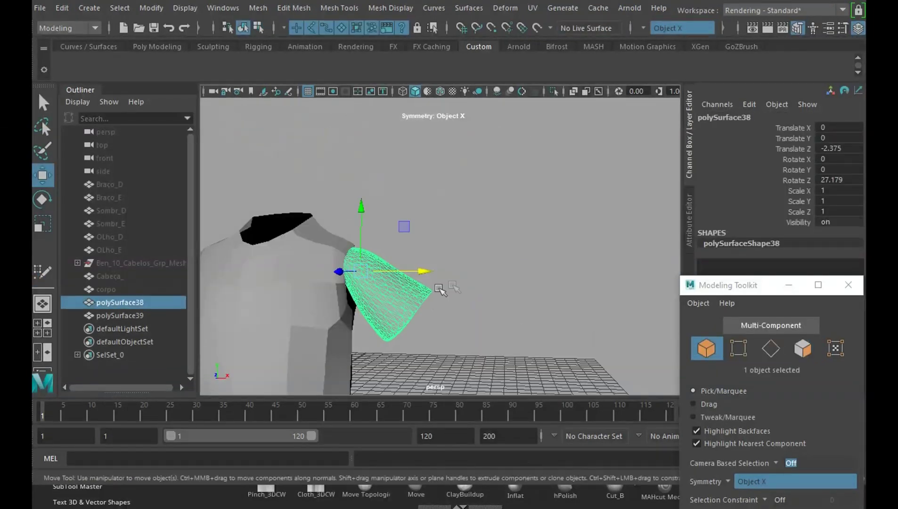
- Select the torso mesh and put it in edge mode at the arm hole
key("Right")
mouse_move(501, 269)
left_mouse_down("alt")
mouse_move(507, 226)
mouse_move(536, 264)
mouse_move(515, 270)
mouse_move(538, 269)
mouse_move(509, 244)
mouse_move(535, 256)
mouse_move(545, 199)
mouse_move(499, 237)
left_mouse_up("alt")
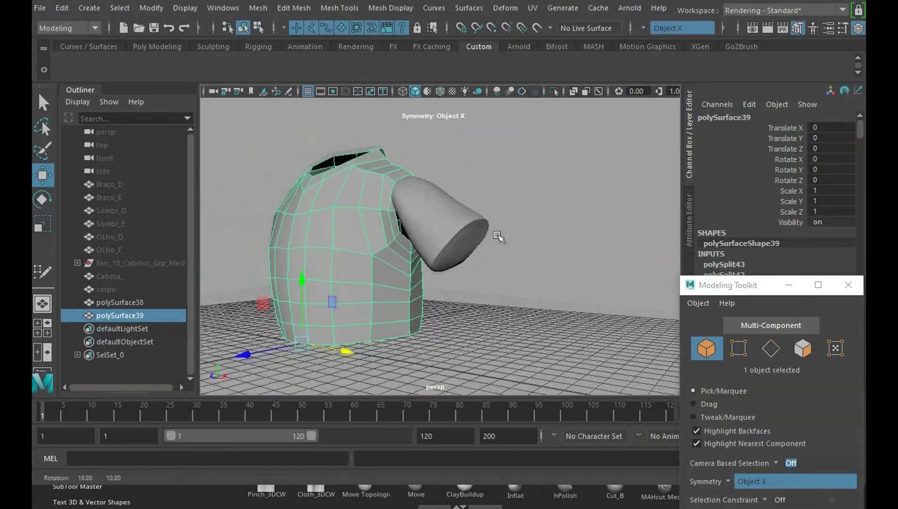
mouse_move(499, 237)
right_mouse_down("alt")
mouse_move(549, 265)
mouse_move(481, 254)
right_mouse_up("alt")
right_click(481, 254)
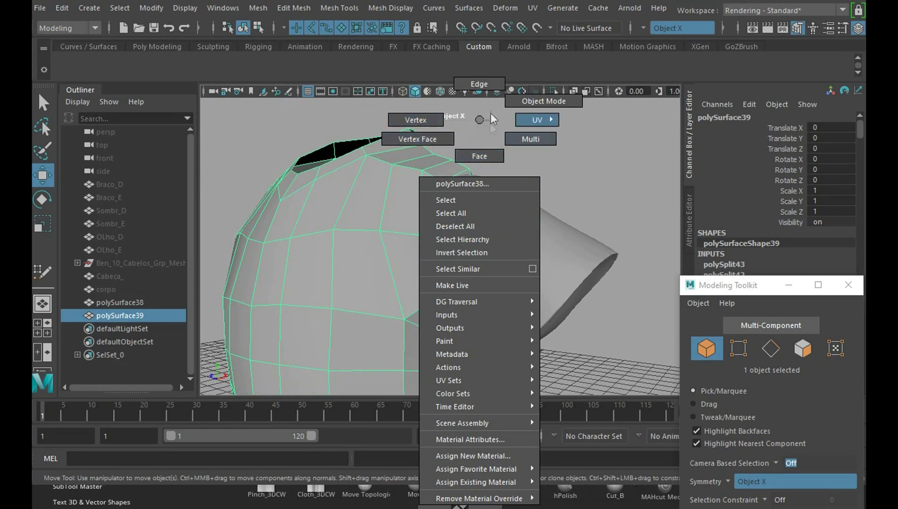
right_click_drag(487, 156, 486, 97)
key("F8")
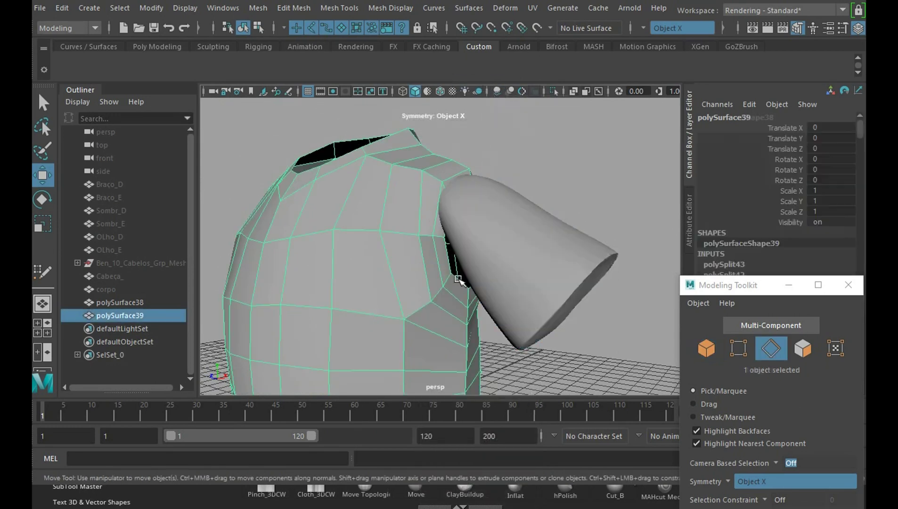
right_click(441, 267)
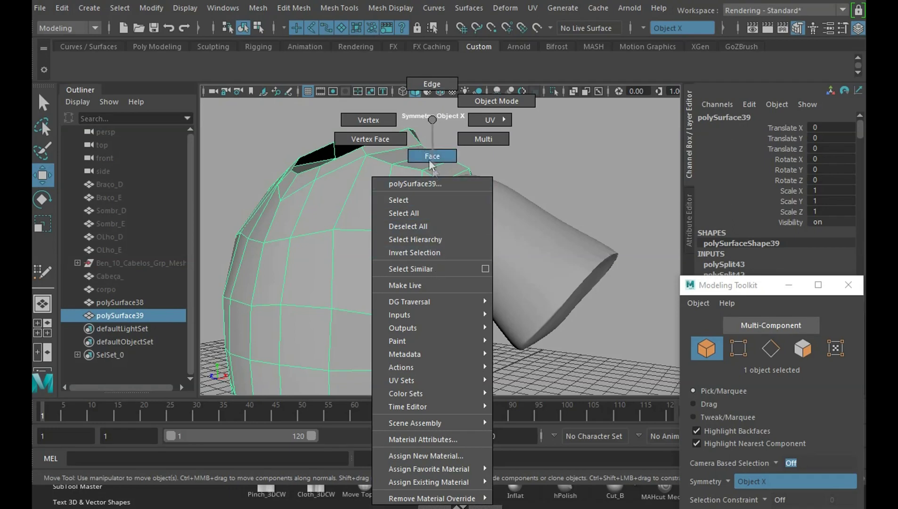
left_click(434, 104)
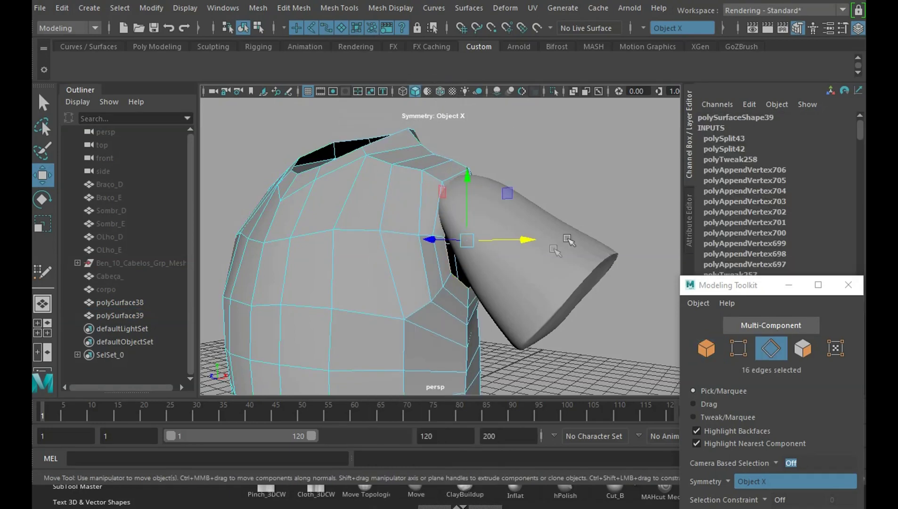
- Extrude the arm-hole loop into a sleeve, then rotate, scale and reposition its opening
mouse_move(533, 248)
left_mouse_down("shift")
mouse_move(630, 254)
mouse_move(480, 150)
mouse_move(474, 184)
left_mouse_up("shift")
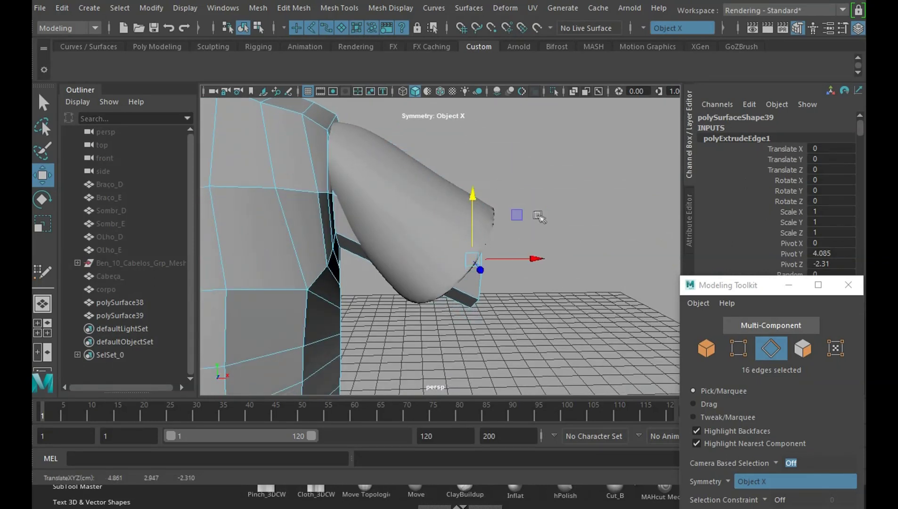
key("e")
mouse_move(533, 250)
left_mouse_down("alt")
mouse_move(453, 181)
mouse_move(531, 230)
left_mouse_up("alt")
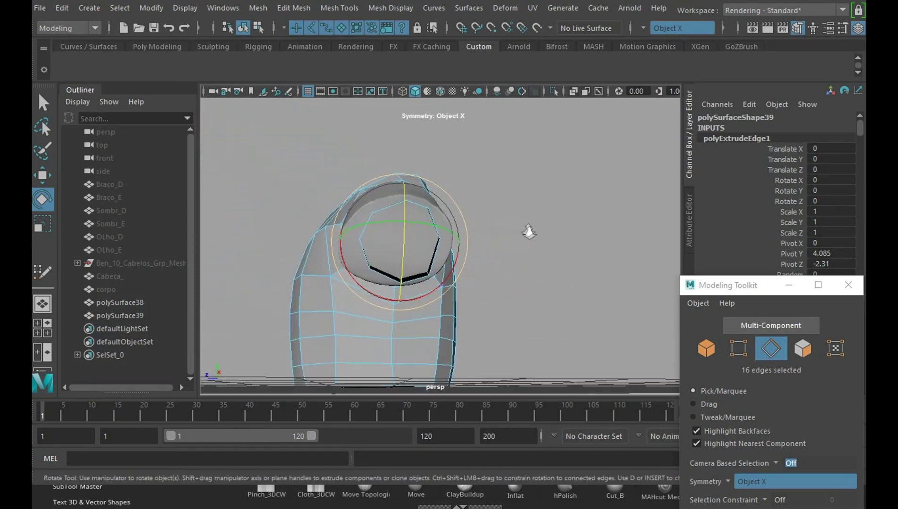
key("r")
left_click_drag(402, 244, 410, 239)
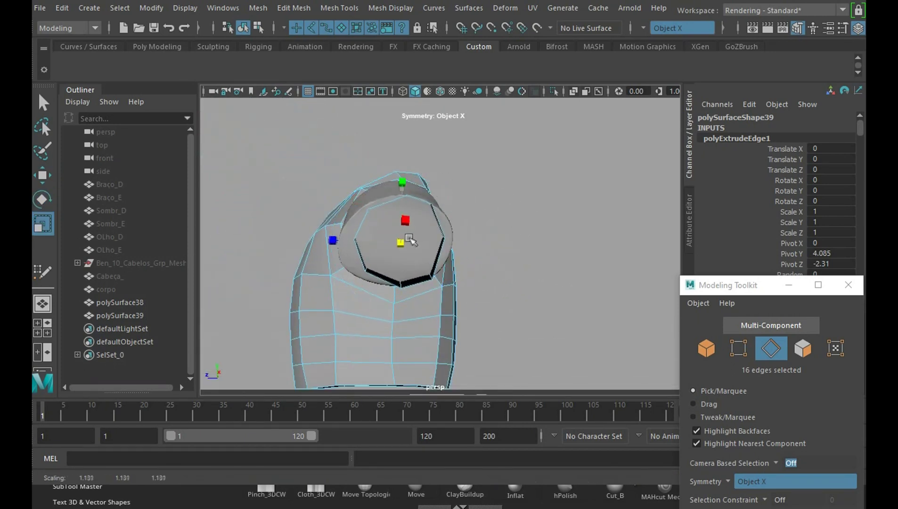
mouse_move(480, 228)
left_mouse_down("alt")
mouse_move(559, 254)
mouse_move(517, 260)
left_mouse_up("alt")
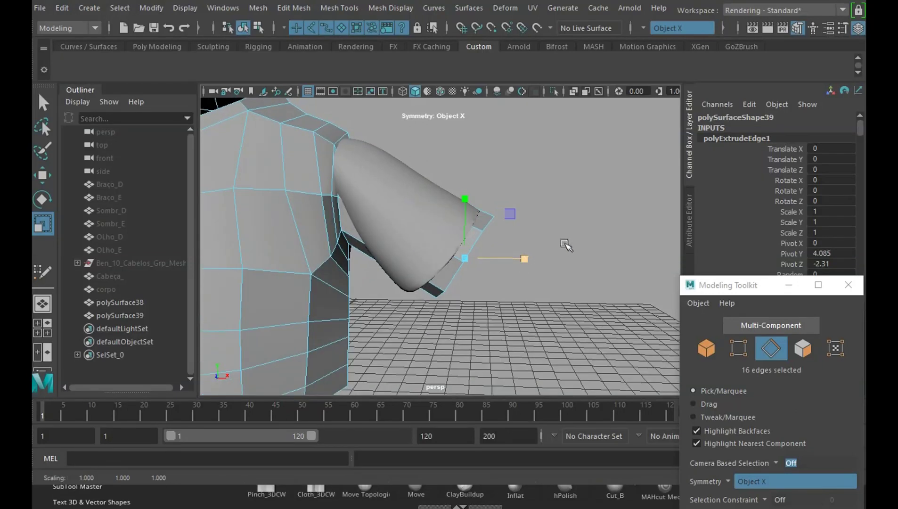
mouse_move(564, 244)
left_mouse_down("alt")
mouse_move(588, 261)
mouse_move(500, 212)
left_mouse_up("alt")
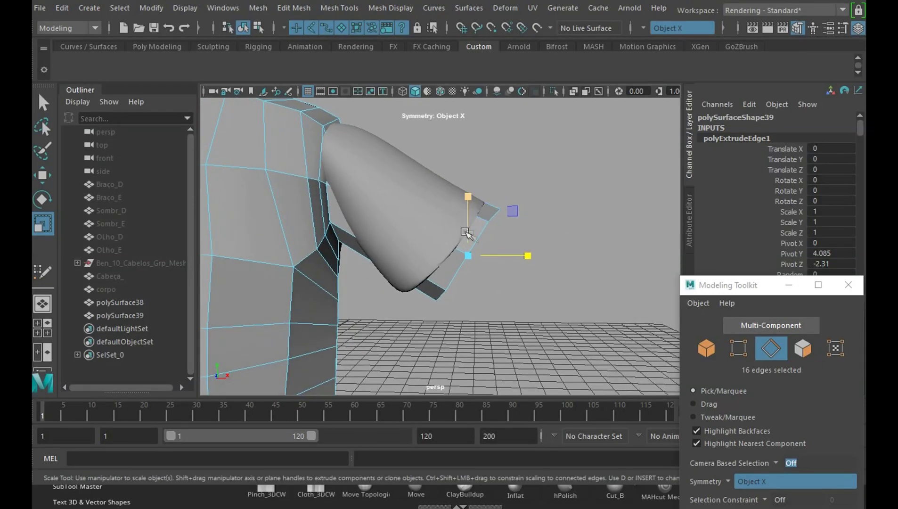
key("w")
mouse_move(472, 258)
left_mouse_down()
mouse_move(459, 257)
mouse_move(501, 230)
mouse_move(523, 280)
mouse_move(537, 269)
left_mouse_up()
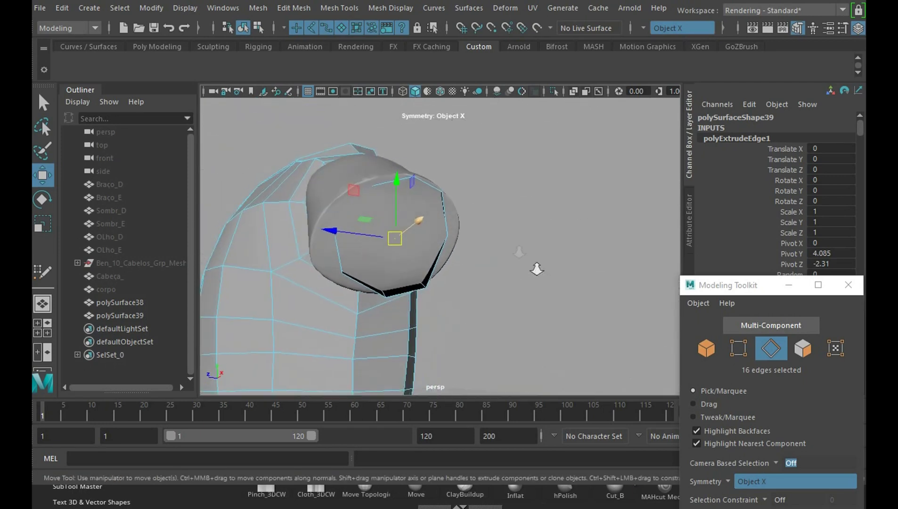
- Switch the shirt to vertex mode and select two vertices on the sleeve's lower rim
right_click_drag(455, 237, 445, 231)
right_click_drag(406, 126, 406, 126)
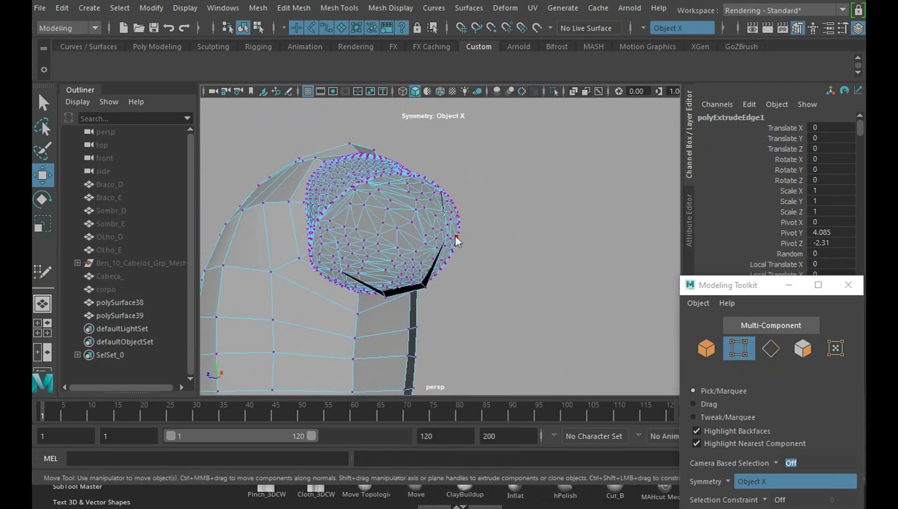
right_click_drag(442, 237, 443, 234)
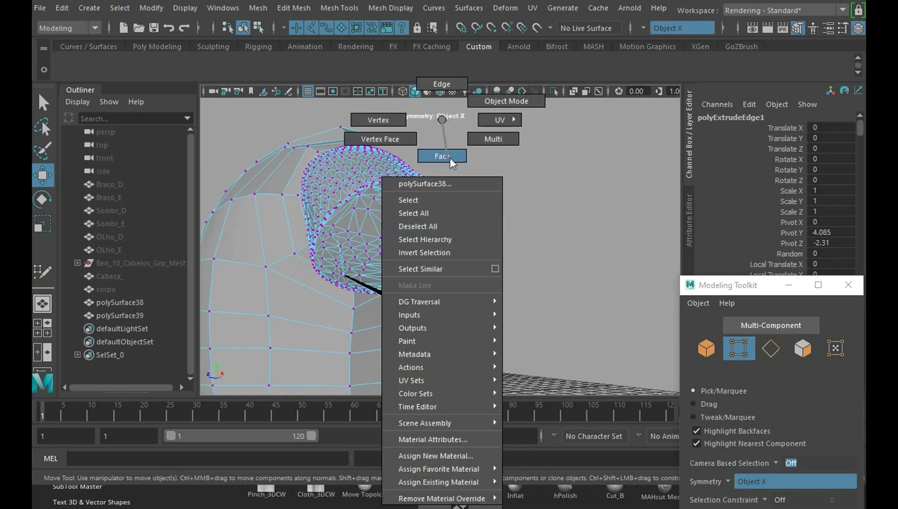
right_click_drag(451, 162, 506, 96)
left_click_drag(470, 280, 457, 280, "alt")
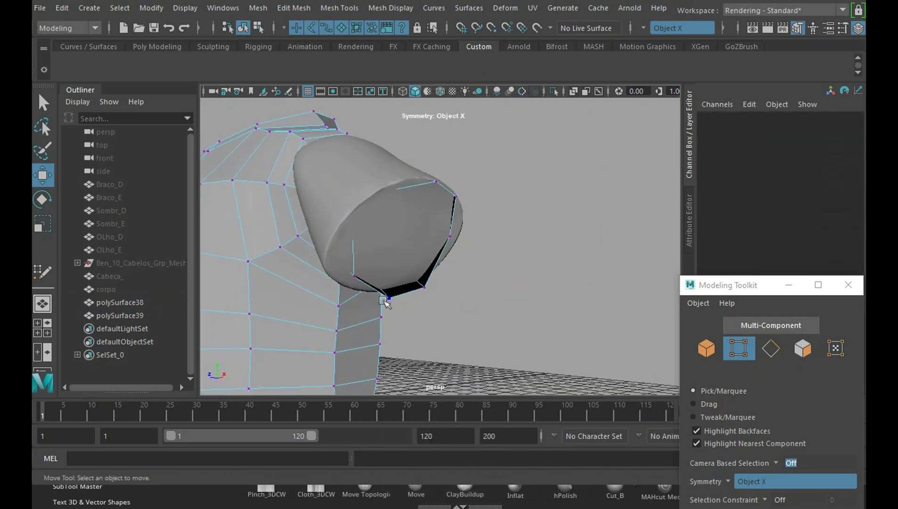
left_click(401, 297)
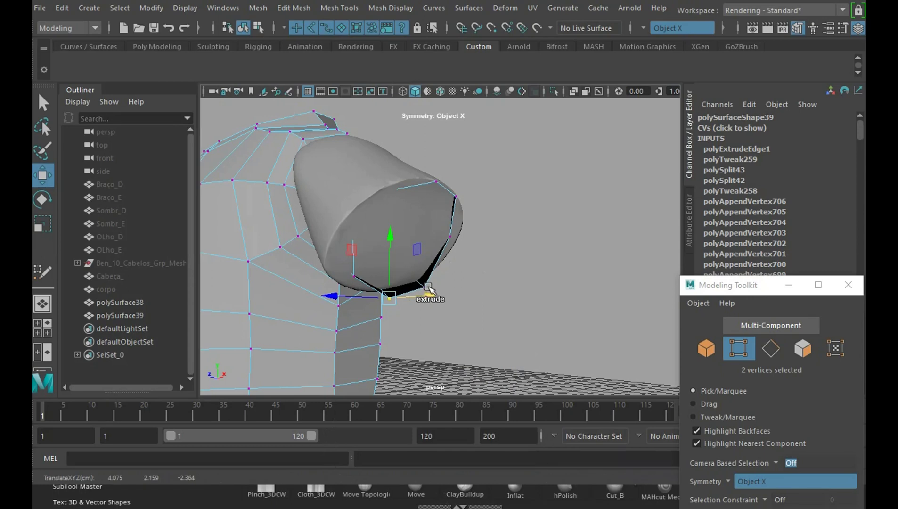
- Scale the selected rim vertices up slightly and review the sleeve from the front
scroll(481, 275, "up", 2)
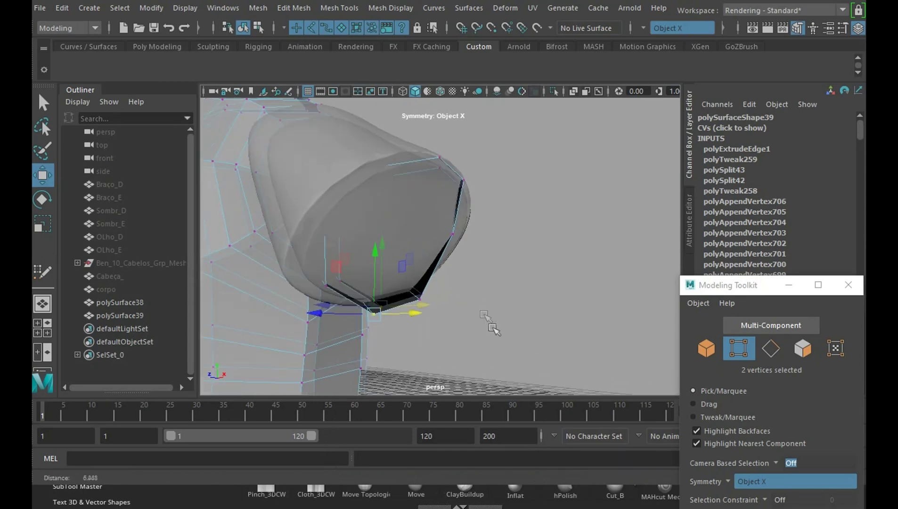
scroll(487, 321, "up", 2)
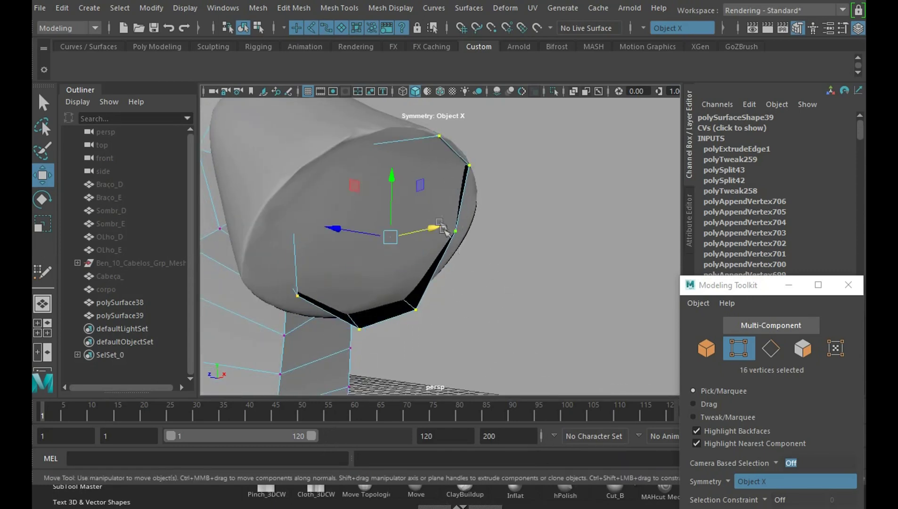
key("r")
left_click_drag(376, 224, 408, 212)
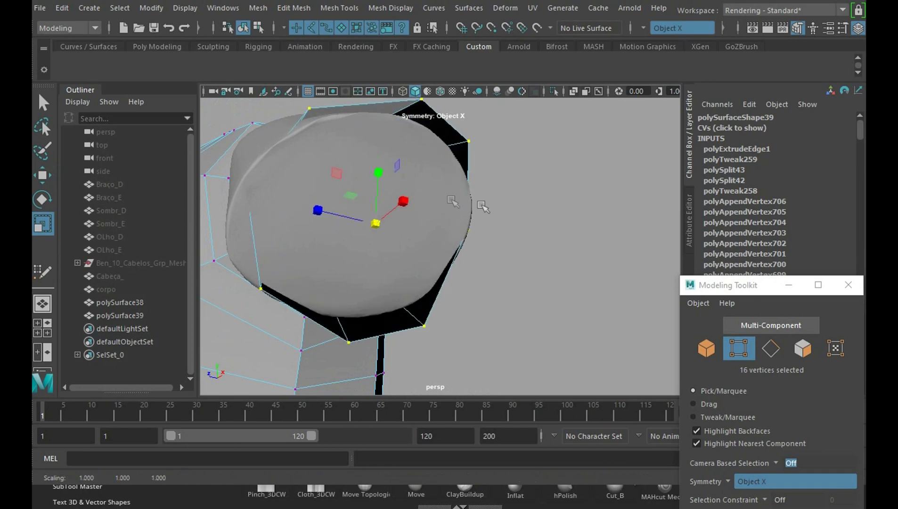
mouse_move(483, 207)
left_mouse_down("alt")
mouse_move(560, 270)
mouse_move(557, 251)
mouse_move(516, 216)
mouse_move(474, 216)
mouse_move(480, 270)
mouse_move(521, 214)
mouse_move(568, 236)
mouse_move(516, 228)
left_mouse_up("alt")
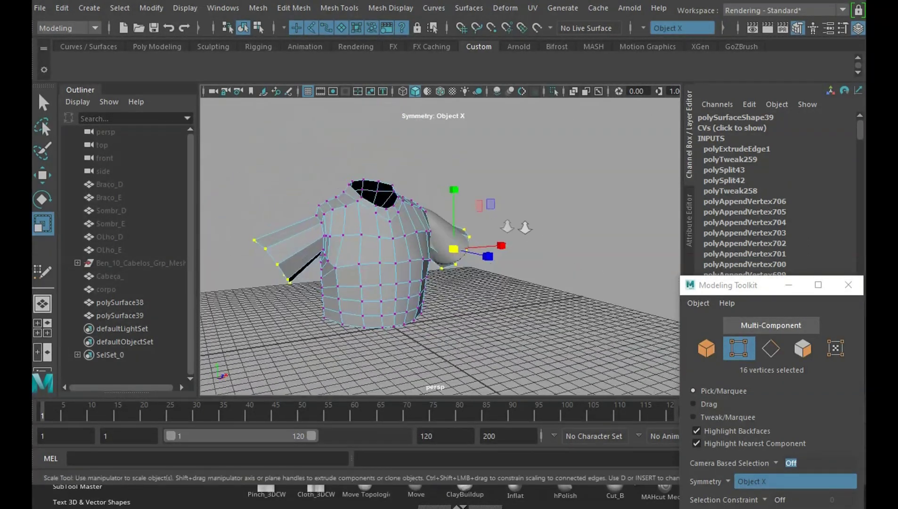
mouse_move(410, 265)
left_mouse_down("alt")
mouse_move(575, 250)
mouse_move(565, 263)
mouse_move(431, 289)
mouse_move(538, 291)
mouse_move(485, 285)
left_mouse_up("alt")
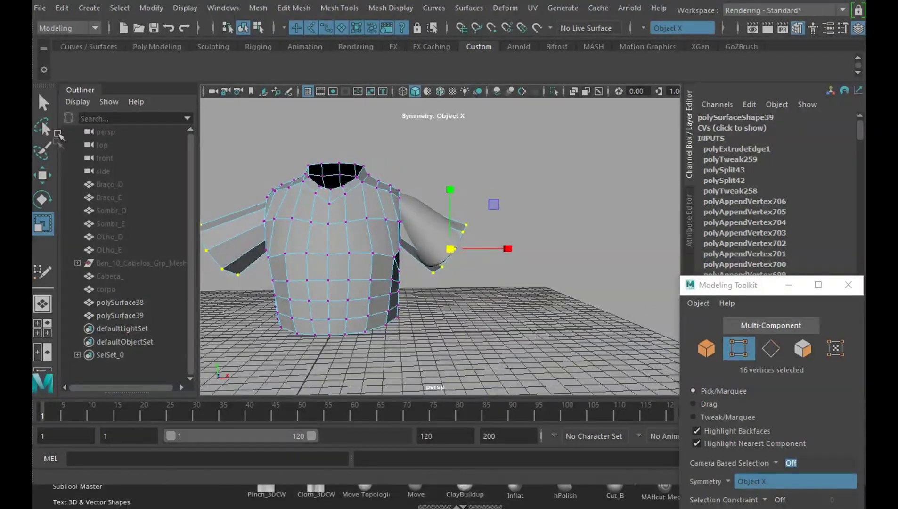
left_click(42, 175)
left_click_drag(424, 245, 474, 235, "alt")
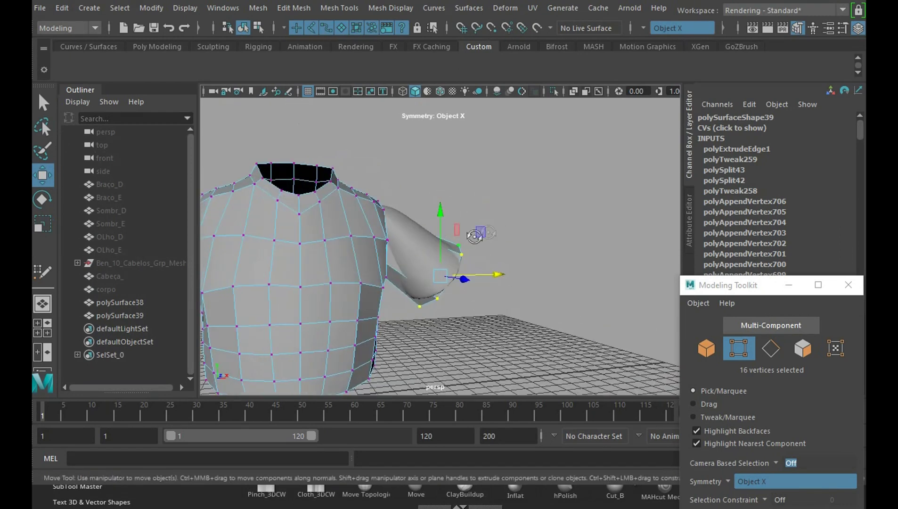
- Return to object mode and delete the arm cone
right_click(455, 261)
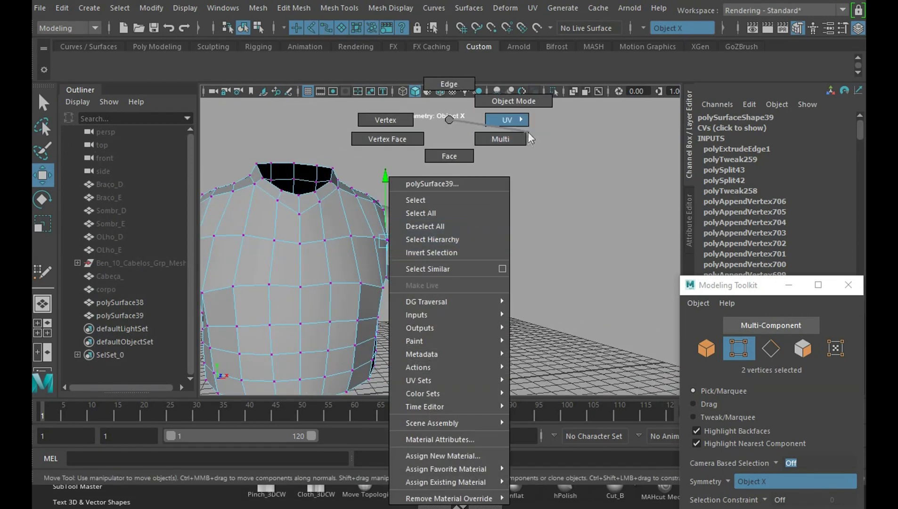
left_click(518, 101)
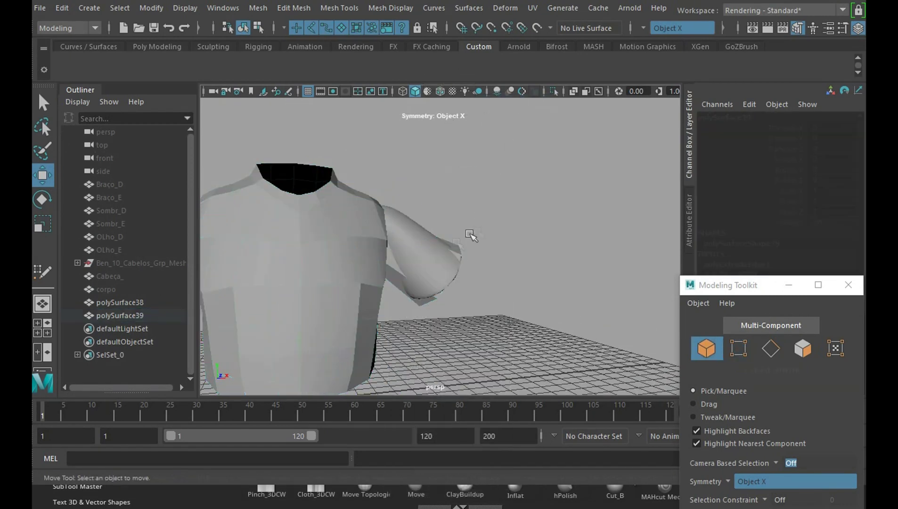
left_click(448, 249)
key("Delete")
- Select the torso in vertex mode and pick two vertices on the sleeve
left_click_drag(518, 264, 453, 258, "alt")
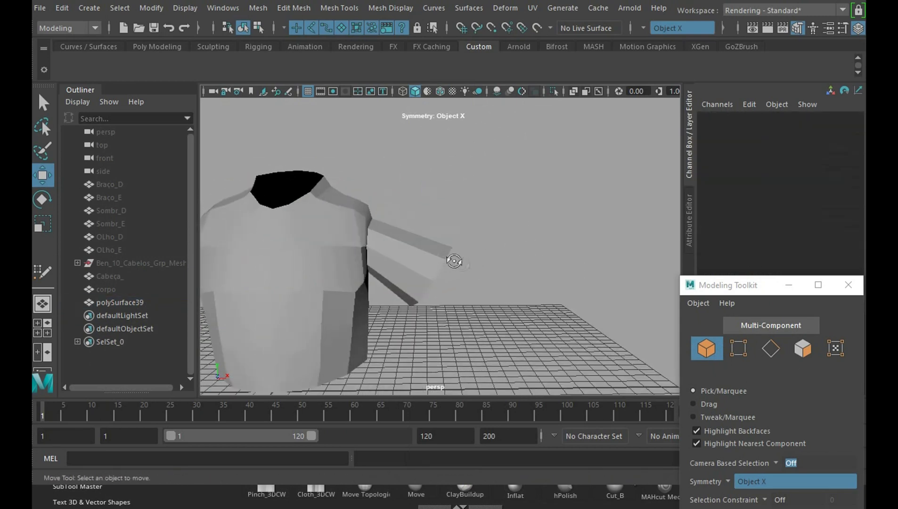
left_click(421, 252)
right_click(415, 118)
left_click(389, 117)
left_click(367, 220)
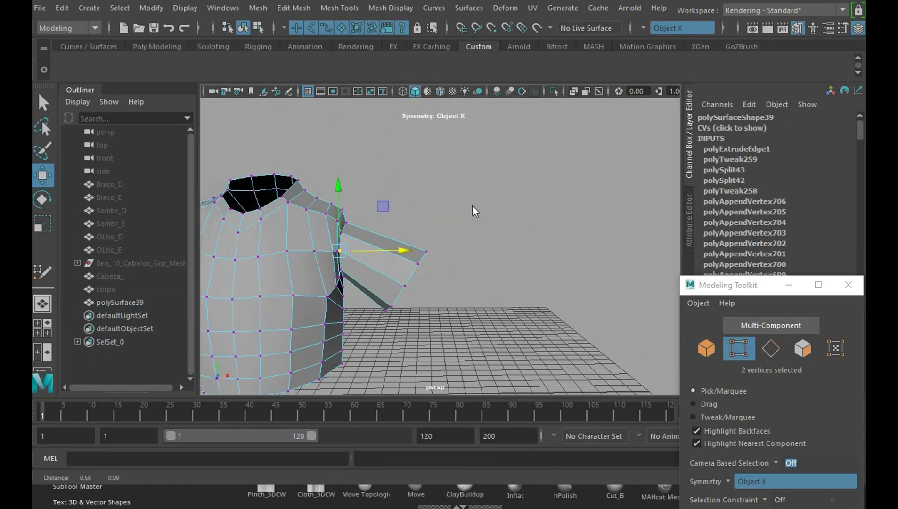
mouse_move(475, 211)
left_mouse_down("alt")
mouse_move(475, 249)
mouse_move(545, 280)
mouse_move(440, 250)
mouse_move(501, 242)
mouse_move(442, 255)
mouse_move(410, 227)
mouse_move(389, 268)
mouse_move(370, 236)
mouse_move(536, 236)
mouse_move(464, 221)
mouse_move(515, 242)
mouse_move(476, 240)
mouse_move(502, 233)
mouse_move(440, 176)
mouse_move(560, 212)
mouse_move(534, 255)
mouse_move(445, 225)
mouse_move(414, 261)
mouse_move(578, 243)
mouse_move(585, 216)
left_mouse_up("alt")
scroll(394, 256, "down", 3)
- Reselect two sleeve vertices and drag the Modeling Toolkit window clear of the model
left_click(441, 177)
left_click(534, 255)
left_click(519, 275)
left_click(414, 261)
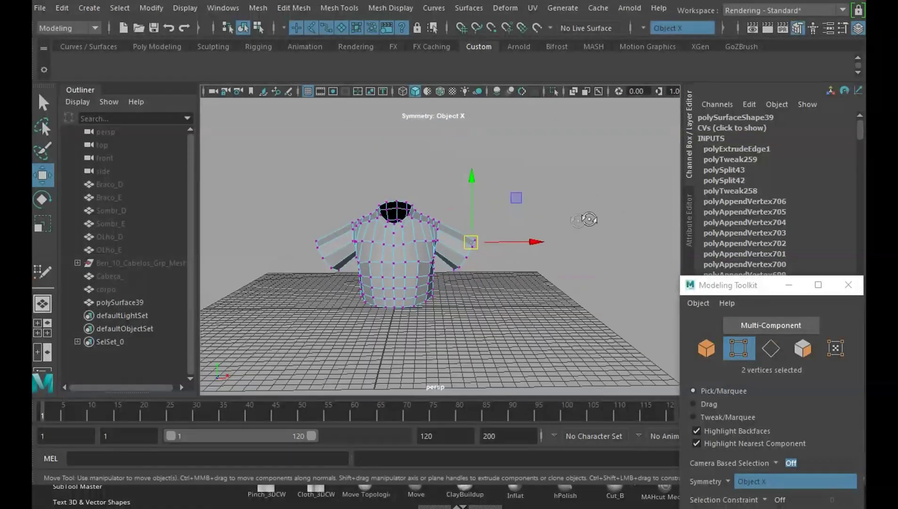
mouse_move(583, 303)
left_mouse_down("alt")
mouse_move(655, 291)
mouse_move(622, 302)
mouse_move(521, 279)
mouse_move(463, 290)
mouse_move(587, 299)
mouse_move(632, 243)
mouse_move(567, 270)
mouse_move(527, 307)
mouse_move(566, 287)
mouse_move(534, 301)
mouse_move(546, 282)
mouse_move(556, 142)
left_mouse_up("alt")
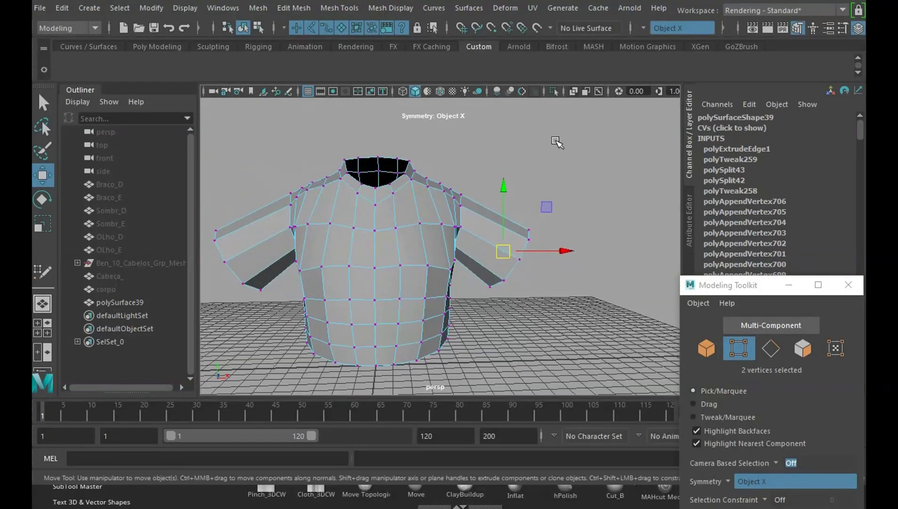
left_click_drag(793, 293, 712, 275)
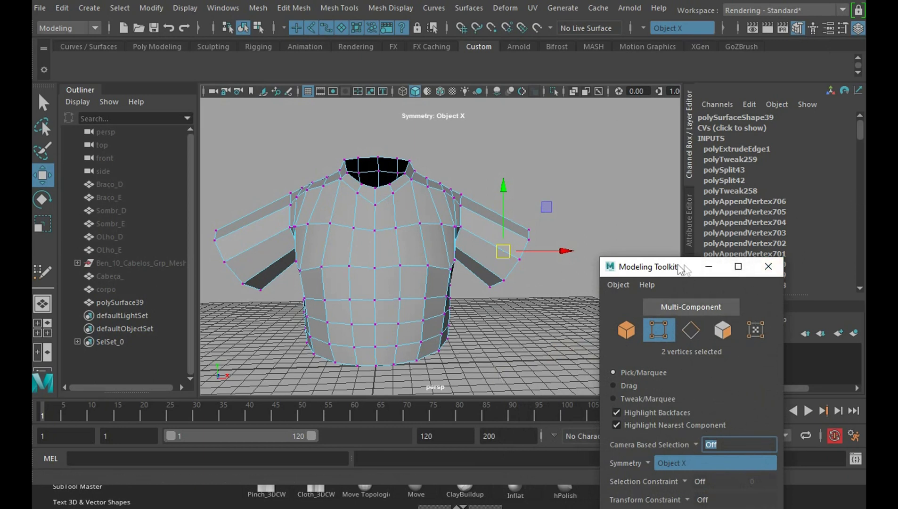
- Dock the Modeling Toolkit and choose its edge-cutting tool while orbiting the shirt
mouse_move(683, 270)
left_mouse_down()
mouse_move(723, 276)
mouse_move(708, 294)
mouse_move(724, 366)
left_mouse_up()
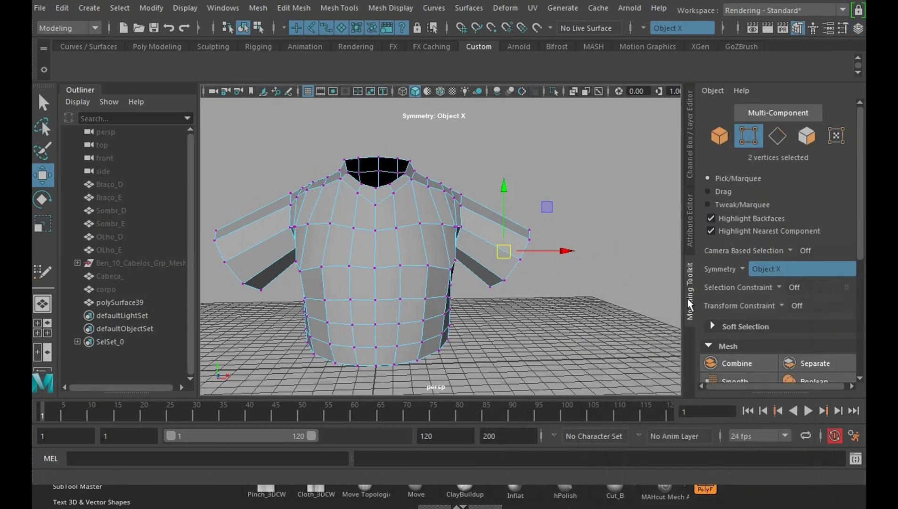
scroll(777, 330, "down", 5)
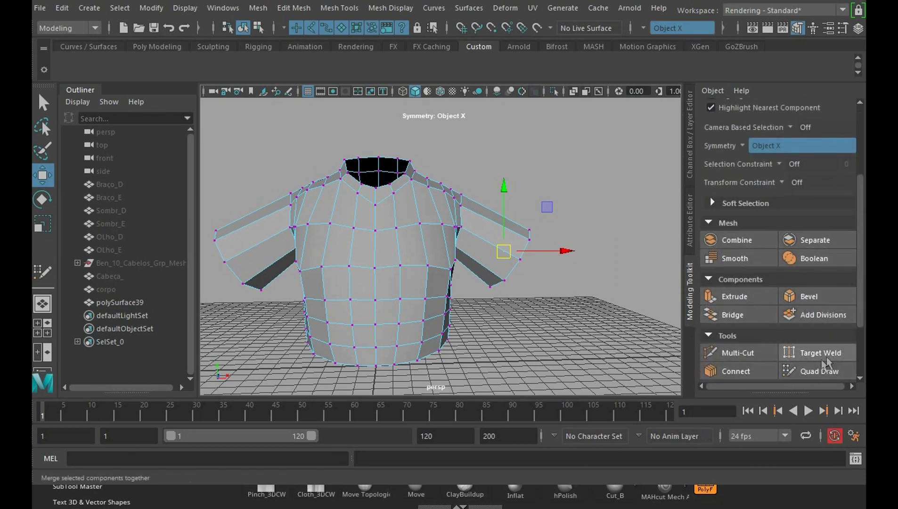
left_click(756, 354)
left_click_drag(523, 237, 504, 237, "alt")
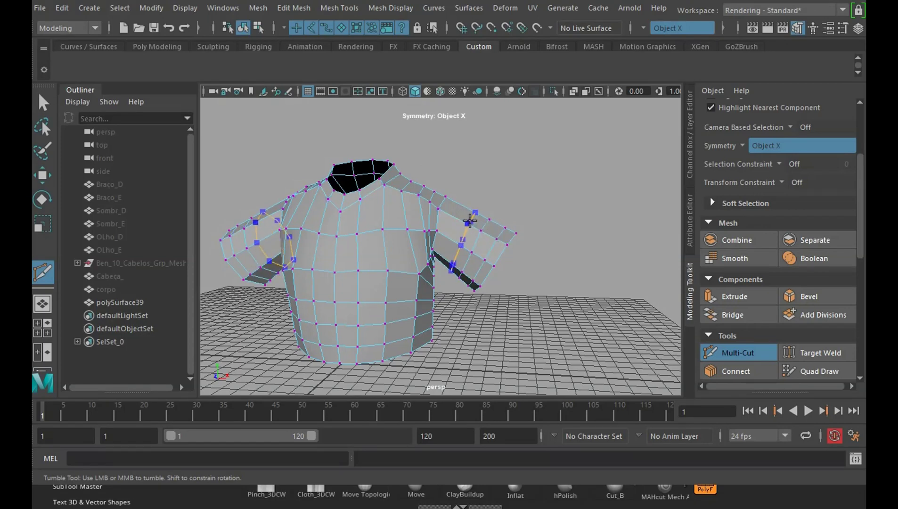
mouse_move(520, 191)
left_mouse_down("alt")
mouse_move(618, 277)
mouse_move(537, 255)
mouse_move(571, 261)
mouse_move(449, 172)
left_mouse_up("alt")
left_click(42, 175)
- Unhide the Cabeça_ head, select the shirt mesh polySurface39, and frame both
left_click(144, 279)
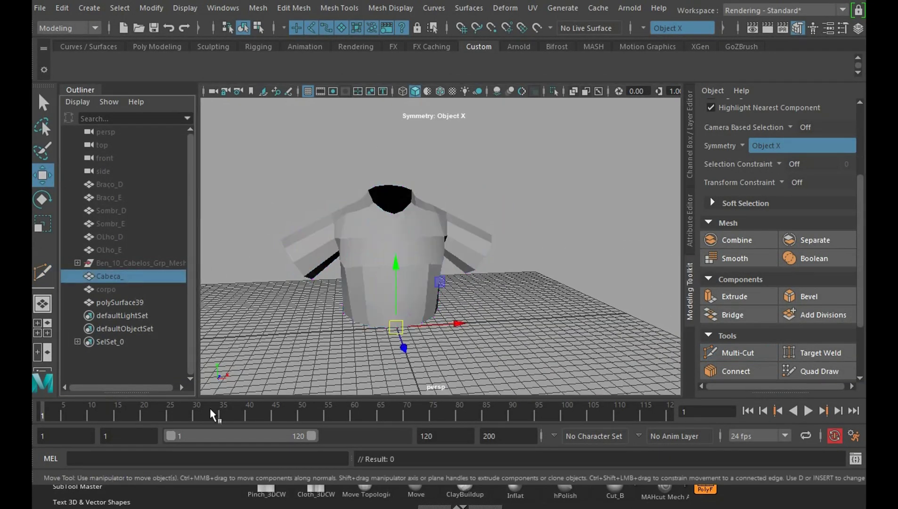
key("h")
left_click(567, 248)
scroll(533, 230, "down", 3)
mouse_move(533, 230)
right_mouse_down("alt")
mouse_move(522, 293)
mouse_move(576, 245)
mouse_move(573, 270)
right_mouse_up("alt")
- Switch the shirt to vertex mode and select two collar vertices at the neck
right_click(463, 120)
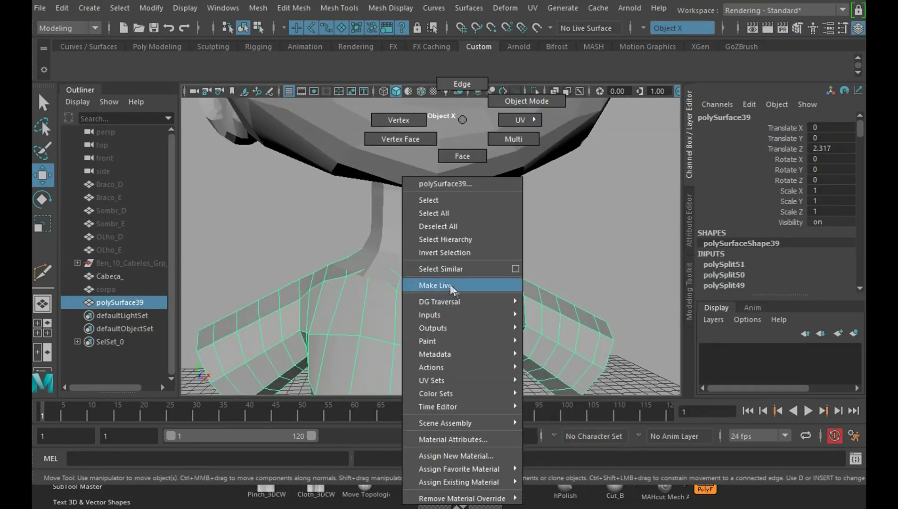
left_click(423, 124)
right_click_drag(547, 204, 566, 248, "alt")
left_click(441, 286)
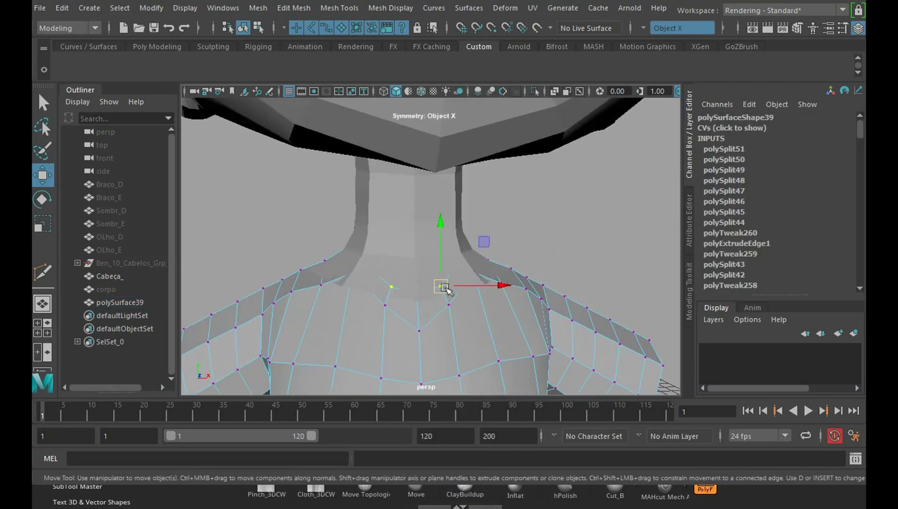
left_click_drag(524, 250, 423, 296, "alt")
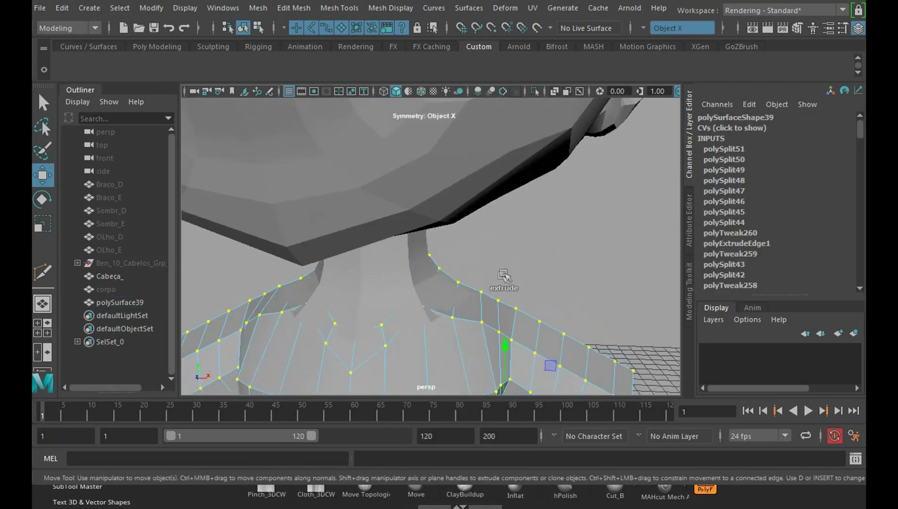
mouse_move(504, 277)
left_mouse_down("alt")
mouse_move(531, 256)
mouse_move(539, 267)
left_mouse_up("alt")
left_click(388, 315)
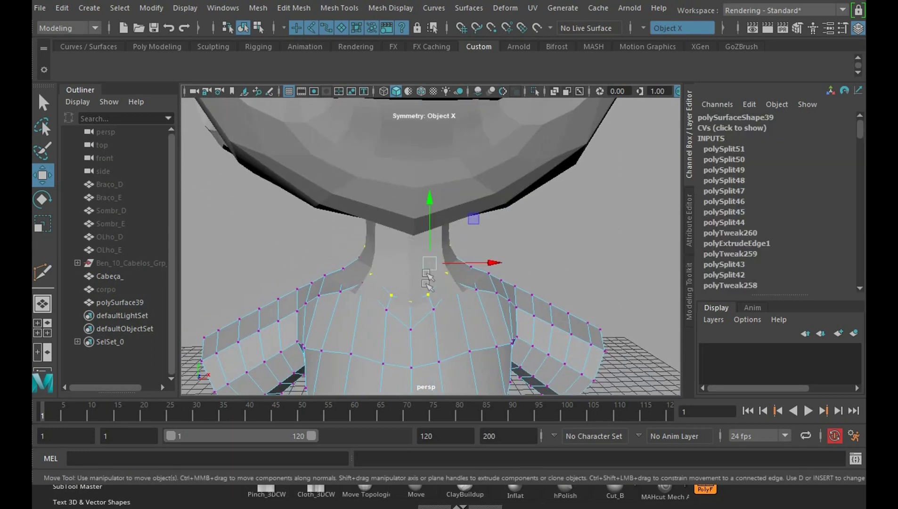
- Turn on soft selection, fit its falloff to the collar, then lift and rotate the vertices up the neck
key("b")
left_click_drag(411, 265, 481, 338)
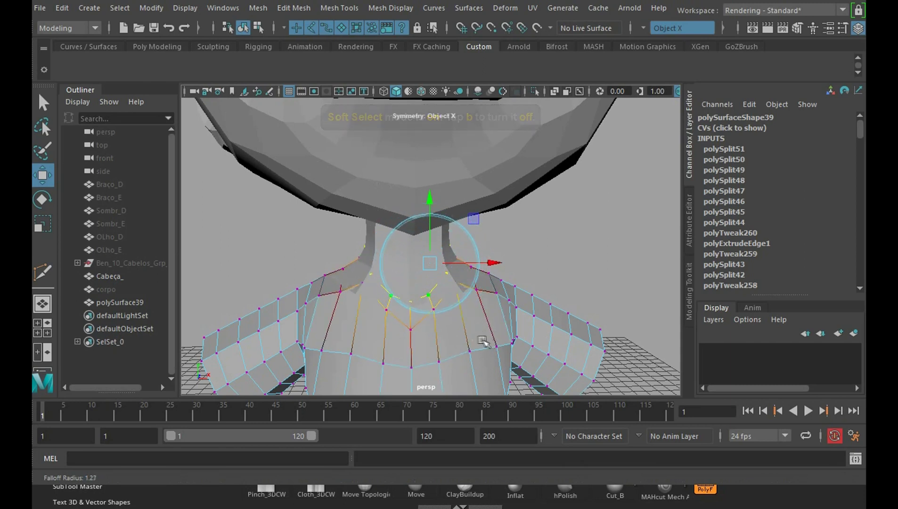
mouse_move(458, 321)
left_mouse_down()
mouse_move(441, 295)
mouse_move(502, 316)
mouse_move(453, 264)
left_mouse_up()
left_click(425, 215)
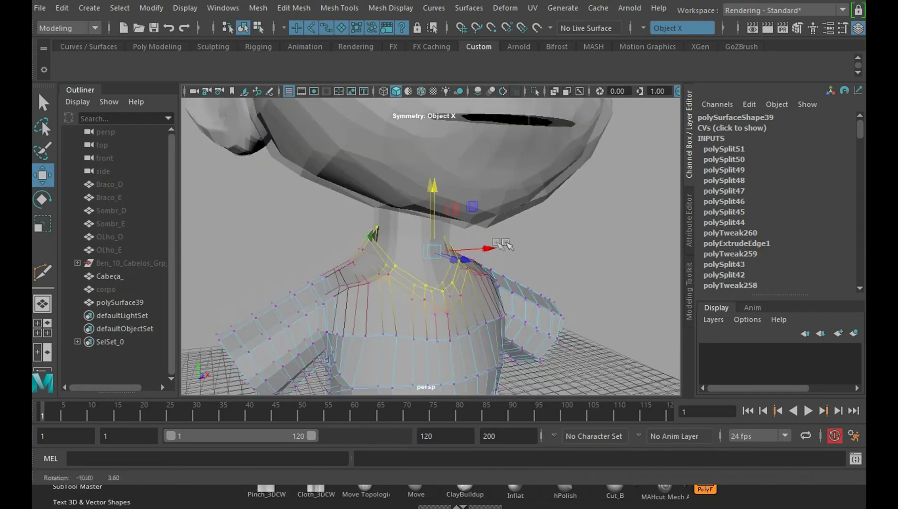
mouse_move(425, 215)
left_mouse_down("alt")
mouse_move(503, 250)
mouse_move(581, 266)
mouse_move(541, 266)
mouse_move(392, 213)
left_mouse_up("alt")
key("e")
left_click(43, 175)
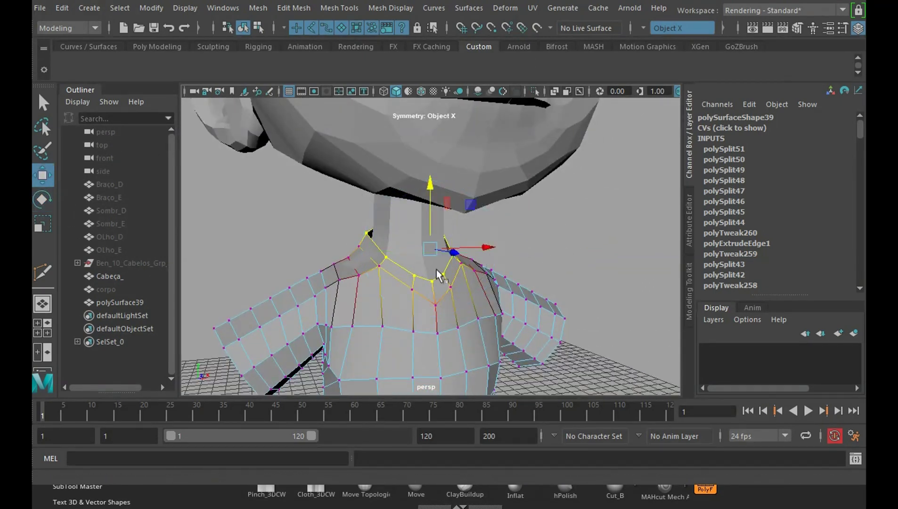
- Deselect the collar, then select polySurface39 and the Cabeça_ head mesh
mouse_move(437, 119)
right_mouse_down()
mouse_move(443, 276)
mouse_move(472, 263)
right_mouse_up()
mouse_move(472, 264)
left_mouse_down("alt")
mouse_move(527, 261)
mouse_move(443, 295)
mouse_move(487, 260)
mouse_move(538, 303)
mouse_move(507, 267)
mouse_move(494, 278)
mouse_move(482, 254)
mouse_move(470, 266)
mouse_move(571, 226)
mouse_move(568, 278)
mouse_move(530, 232)
left_mouse_up("alt")
left_click(443, 295)
left_click(535, 267)
mouse_move(535, 267)
left_mouse_down("alt")
mouse_move(545, 261)
mouse_move(376, 276)
mouse_move(505, 237)
mouse_move(459, 276)
mouse_move(541, 294)
mouse_move(499, 290)
mouse_move(615, 299)
mouse_move(580, 255)
mouse_move(537, 262)
mouse_move(449, 310)
left_mouse_up("alt")
left_click(460, 276)
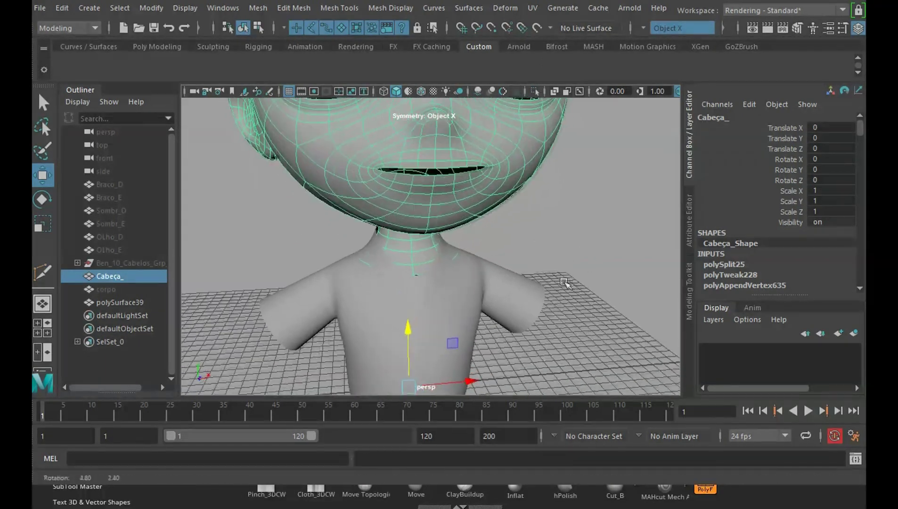
left_click(449, 311)
mouse_move(517, 274)
left_mouse_down("alt")
mouse_move(668, 260)
mouse_move(629, 273)
mouse_move(633, 261)
mouse_move(663, 256)
mouse_move(666, 274)
mouse_move(531, 230)
mouse_move(615, 249)
left_mouse_up("alt")
right_click_drag(615, 249, 533, 187, "alt")
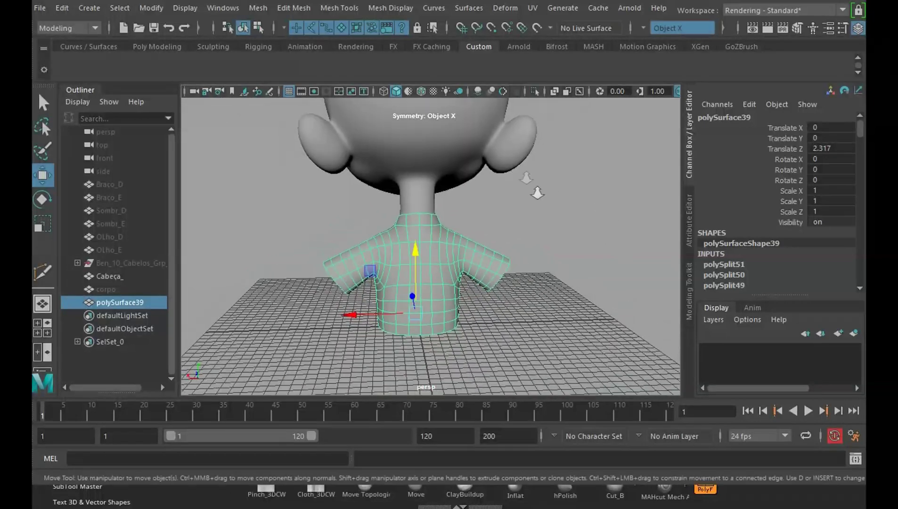
mouse_move(534, 187)
left_mouse_down("alt")
mouse_move(600, 237)
mouse_move(474, 246)
mouse_move(573, 264)
mouse_move(538, 255)
mouse_move(557, 237)
mouse_move(551, 270)
mouse_move(558, 256)
left_mouse_up("alt")
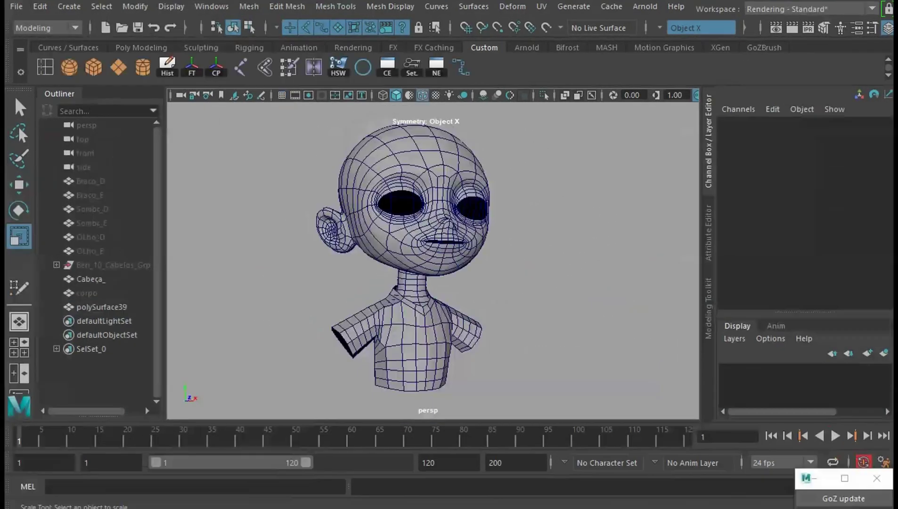
right_click_drag(569, 266, 541, 320, "alt")
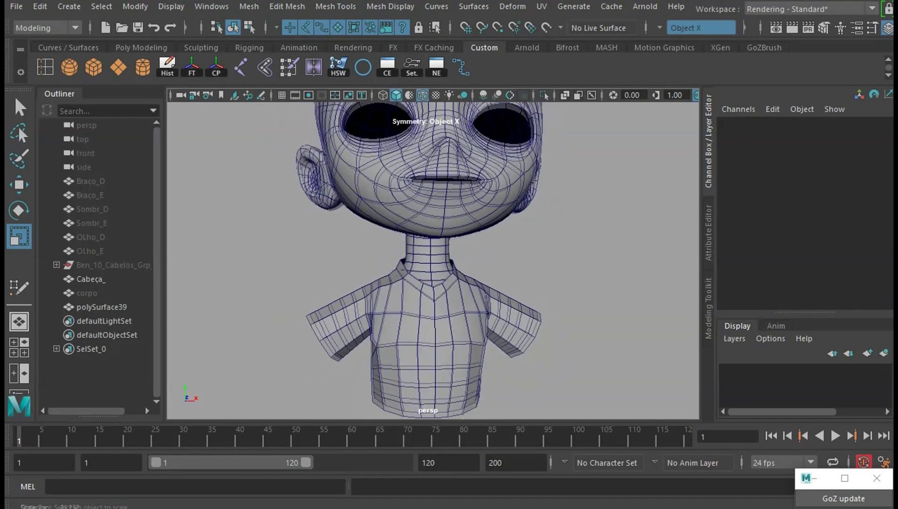
scroll(426, 259, "down", 3)
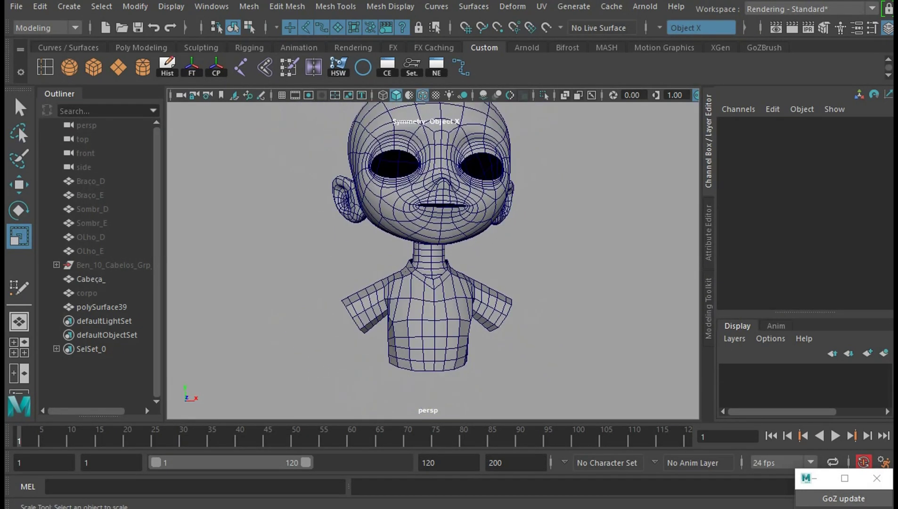
mouse_move(427, 259)
left_mouse_down("alt")
mouse_move(377, 264)
mouse_move(512, 261)
mouse_move(559, 302)
left_mouse_up("alt")
scroll(426, 259, "up", 3)
scroll(427, 259, "down", 3)
left_click_drag(427, 259, 415, 221, "alt")
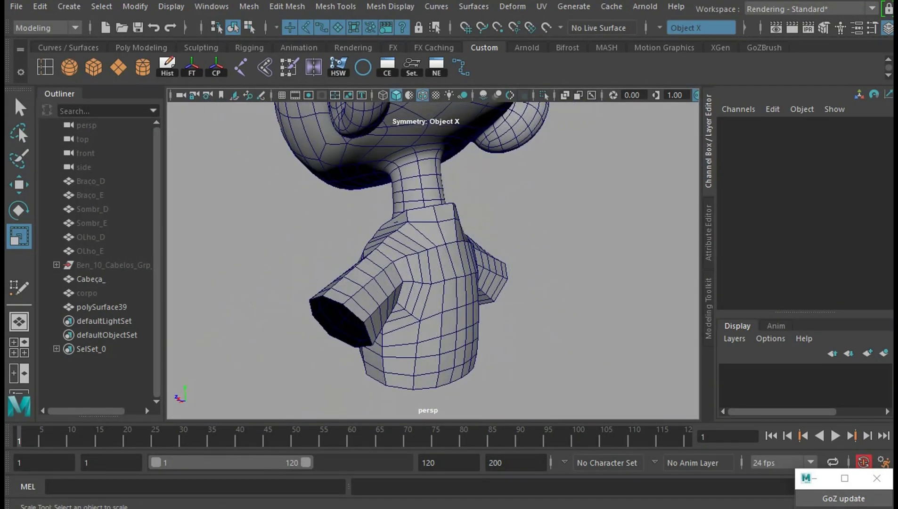
mouse_move(426, 259)
left_mouse_down("alt")
mouse_move(509, 262)
mouse_move(467, 257)
left_mouse_up("alt")
middle_click_drag(466, 257, 460, 252, "alt")
mouse_move(460, 253)
left_mouse_down("alt")
mouse_move(502, 257)
mouse_move(528, 279)
left_mouse_up("alt")
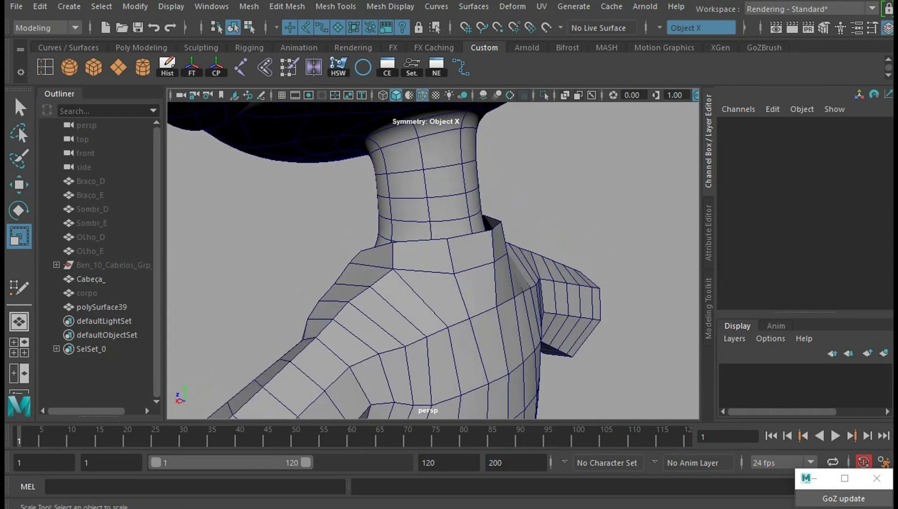
right_click_drag(426, 129, 488, 284)
left_click_drag(488, 284, 462, 221, "alt")
left_click(424, 189)
- Hide the Cabeça_ head mesh and unhide the corpo body mesh
key("h")
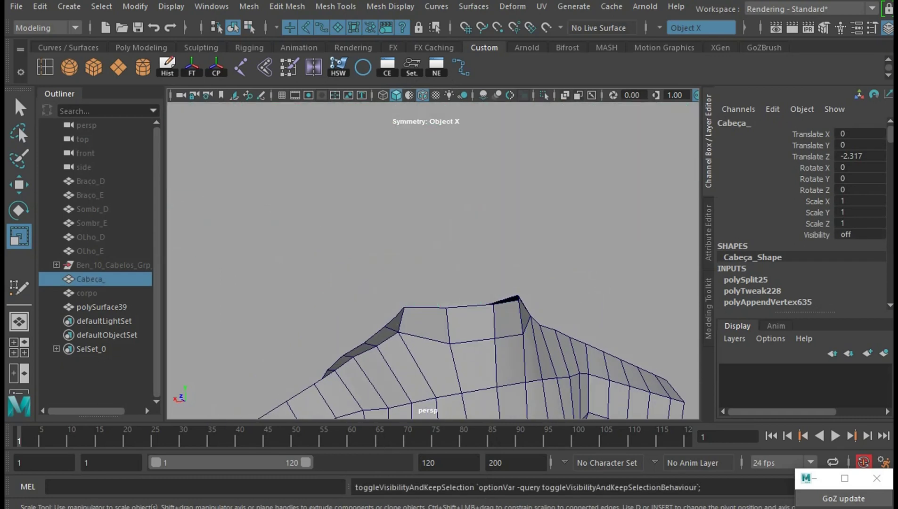
left_click(87, 293)
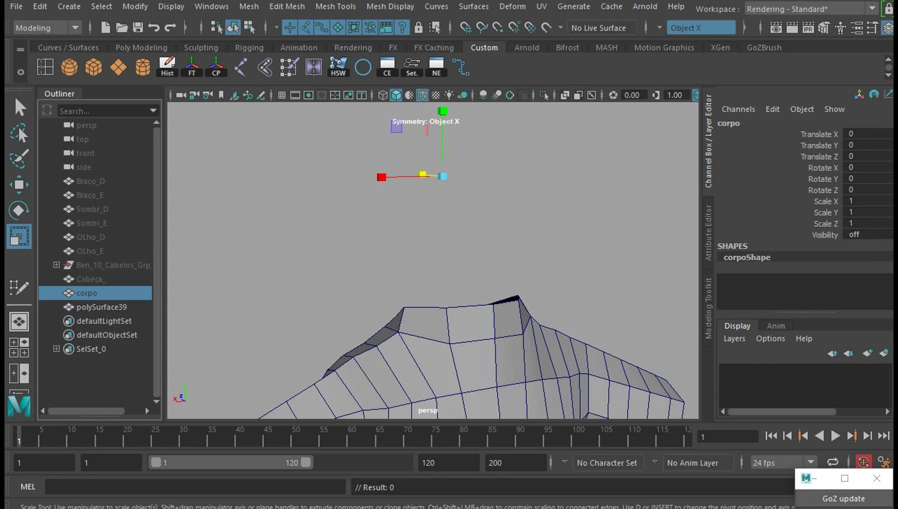
key("Up")
key("Down")
key("h")
- Select the corpo body mesh and make it the live surface
mouse_move(424, 235)
left_mouse_down("alt")
mouse_move(462, 236)
mouse_move(424, 198)
mouse_move(453, 169)
mouse_move(424, 169)
left_mouse_up("alt")
right_click(490, 125)
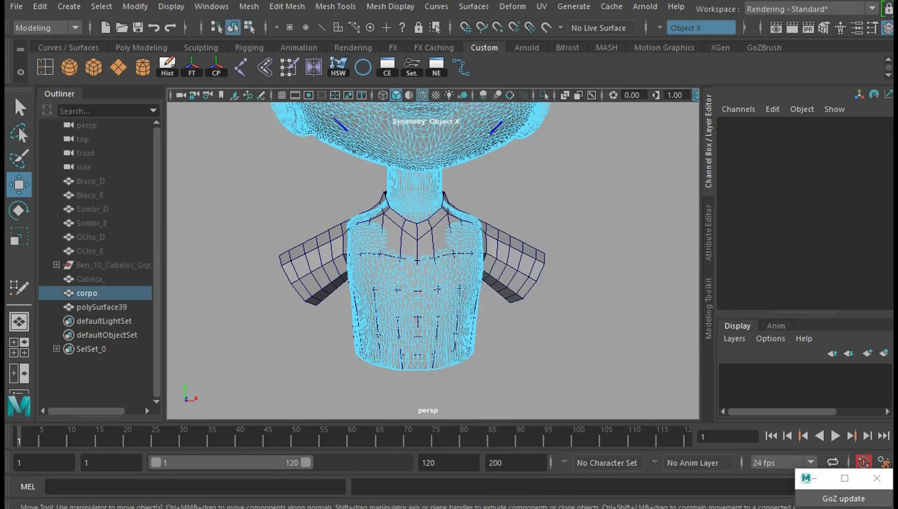
key("w")
left_click(490, 125)
key("alt+m")
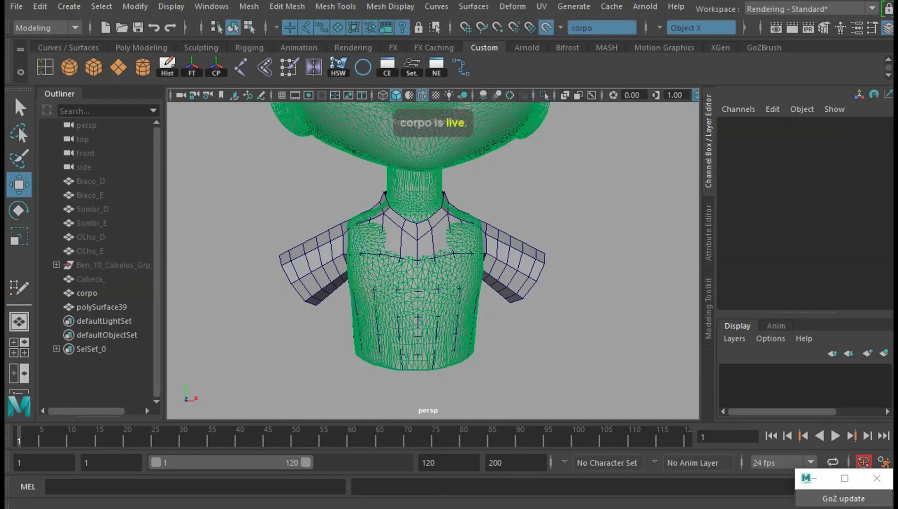
middle_click_drag(424, 212, 410, 259, "alt")
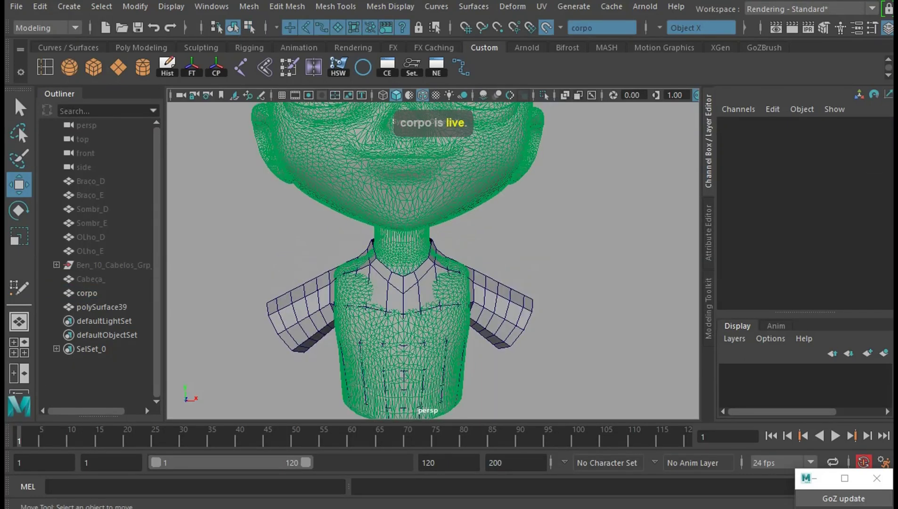
- Start Quad Draw on the shirt polySurface39 and delete the face below the collar
left_click(101, 307)
key("y")
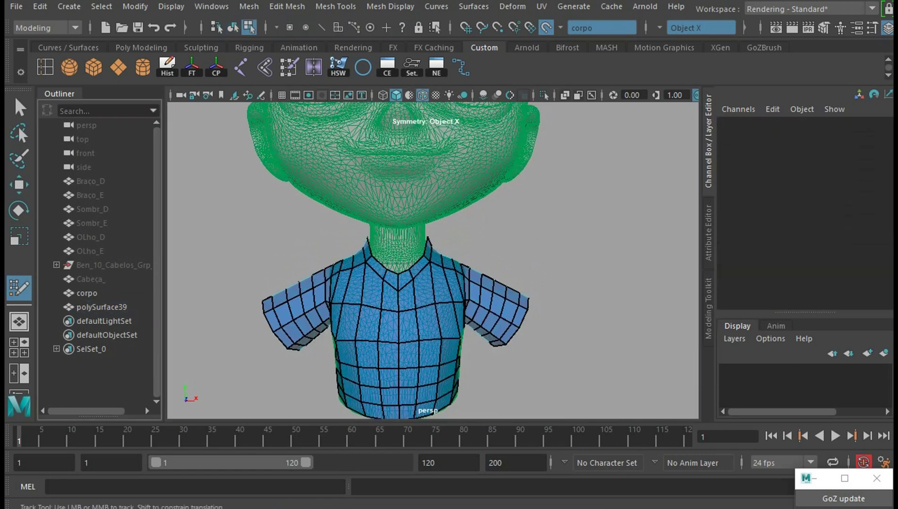
mouse_move(433, 259)
left_mouse_down("alt")
mouse_move(330, 245)
mouse_move(433, 254)
left_mouse_up("alt")
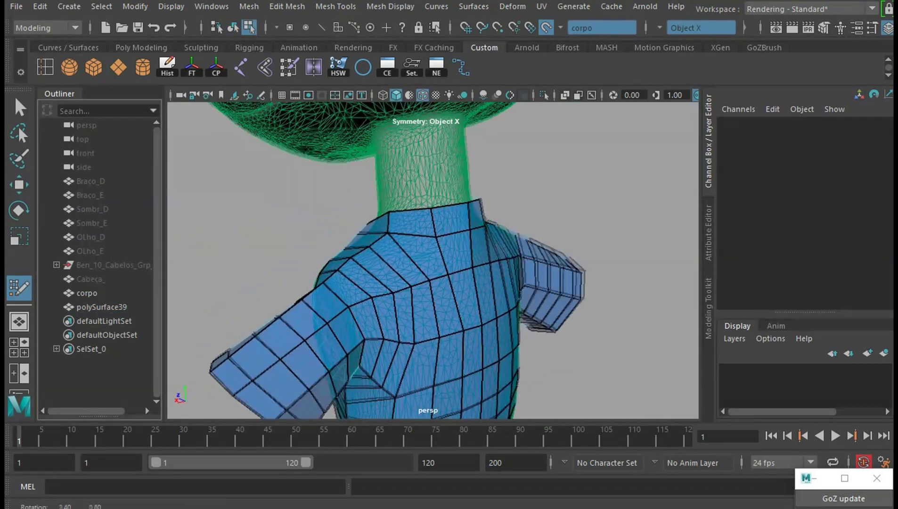
middle_click_drag(464, 255, 475, 268, "alt")
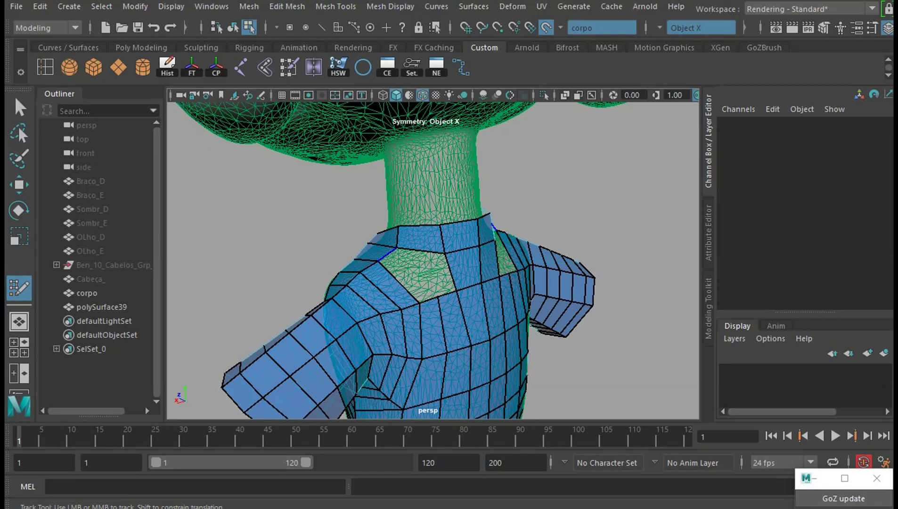
left_click(473, 264, "shift")
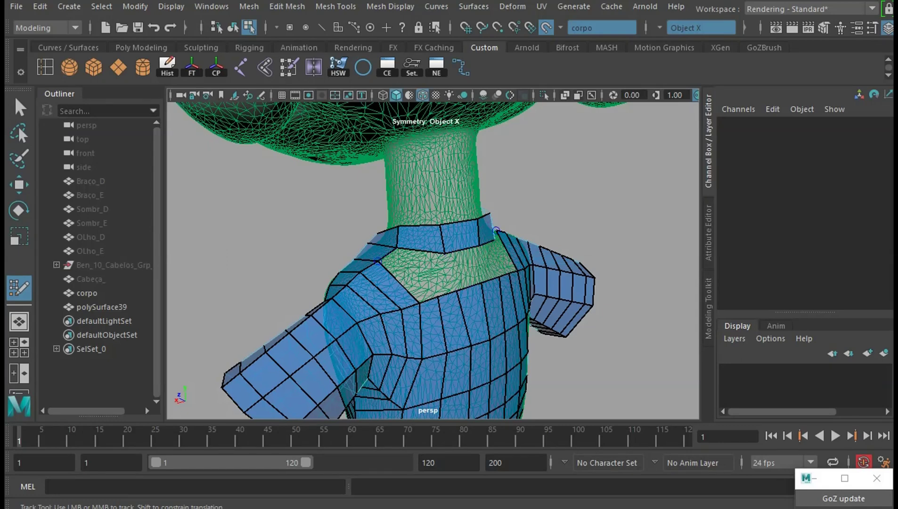
- Add an edge loop around the neck and collar of the shirt
left_click_drag(496, 231, 424, 245, "alt")
right_click_drag(424, 245, 452, 245, "alt")
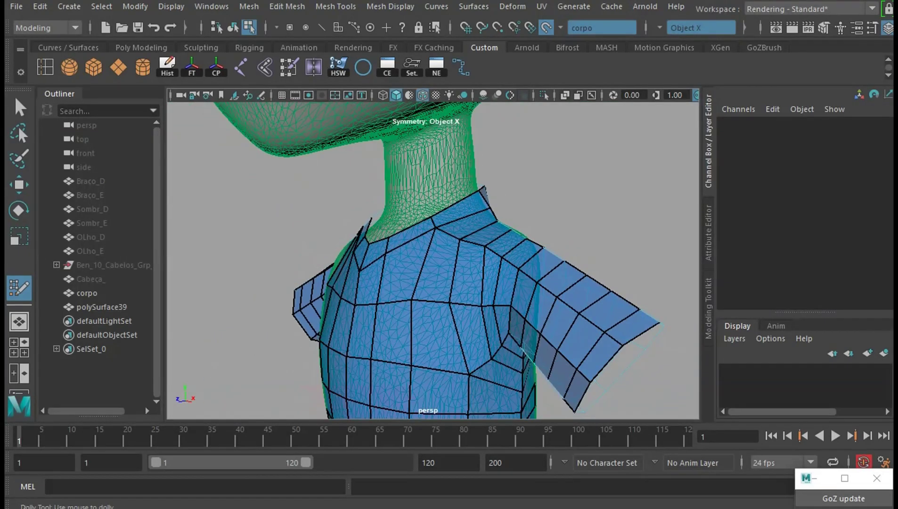
left_click_drag(433, 259, 471, 264, "alt")
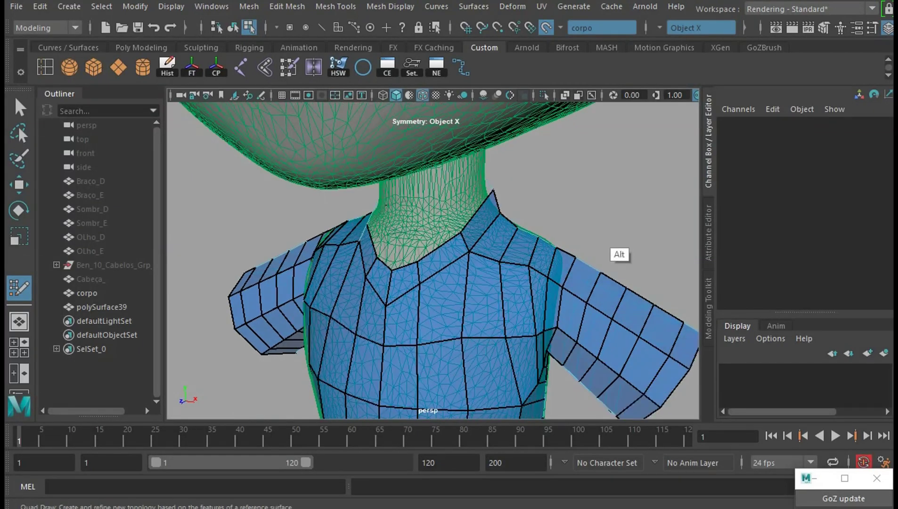
mouse_move(612, 256)
left_mouse_down("alt")
mouse_move(471, 261)
mouse_move(571, 258)
mouse_move(485, 258)
mouse_move(452, 245)
left_mouse_up("alt")
left_click(421, 246, "ctrl")
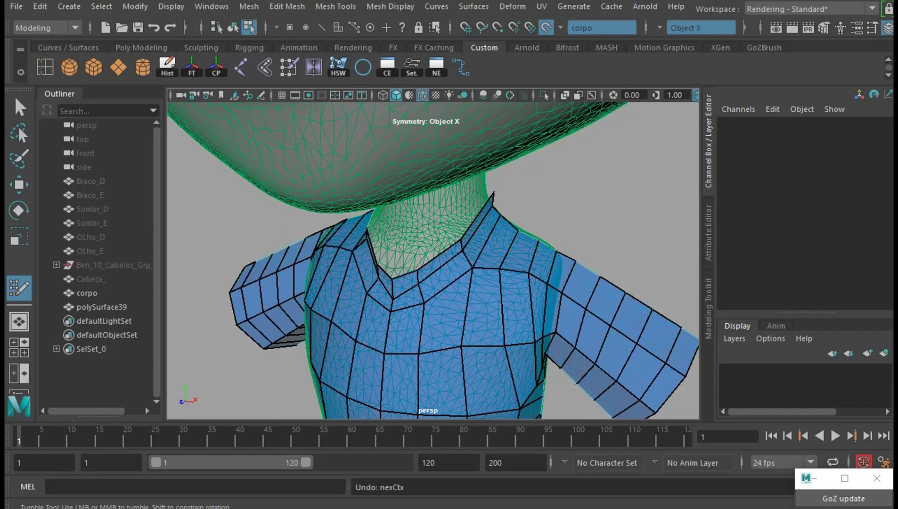
- Delete the uneven faces on the shirt's upper and lower back
mouse_move(453, 245)
left_mouse_down("alt")
mouse_move(400, 269)
mouse_move(217, 271)
mouse_move(179, 280)
mouse_move(321, 266)
left_mouse_up("alt")
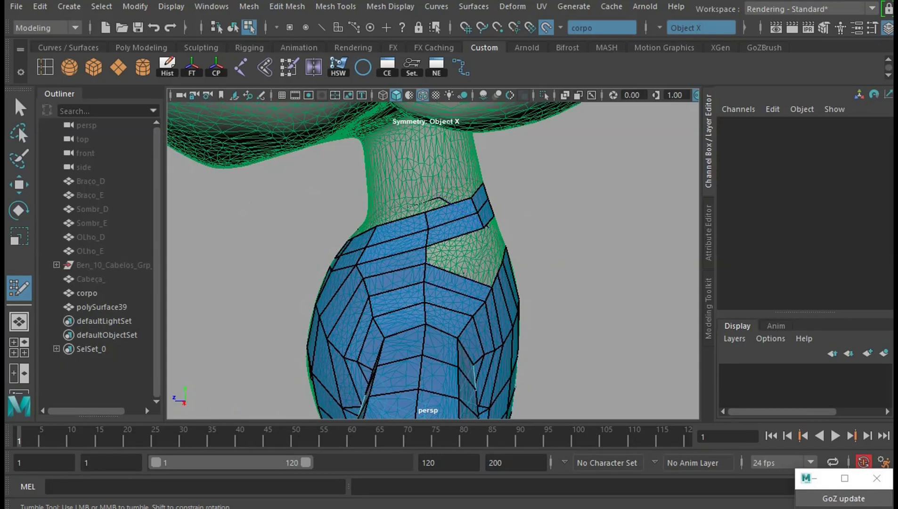
left_click_drag(320, 265, 433, 254, "alt")
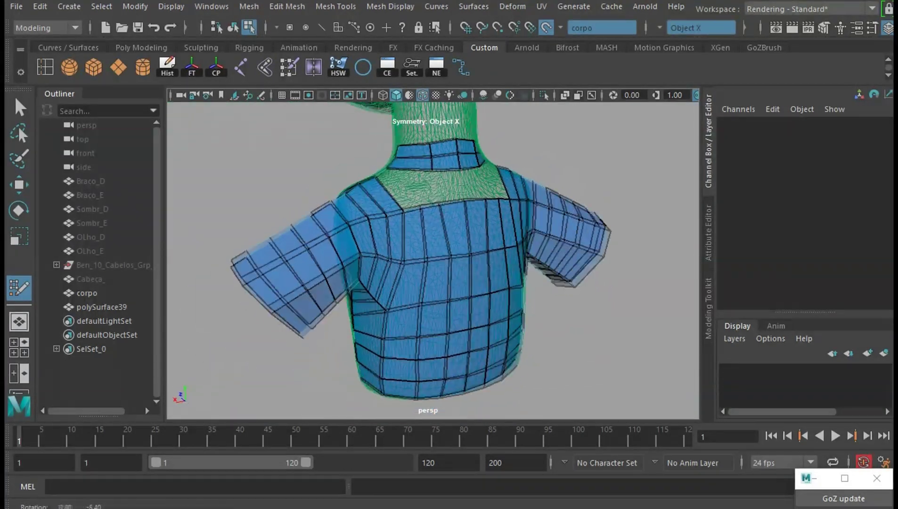
middle_click_drag(434, 254, 433, 238, "alt")
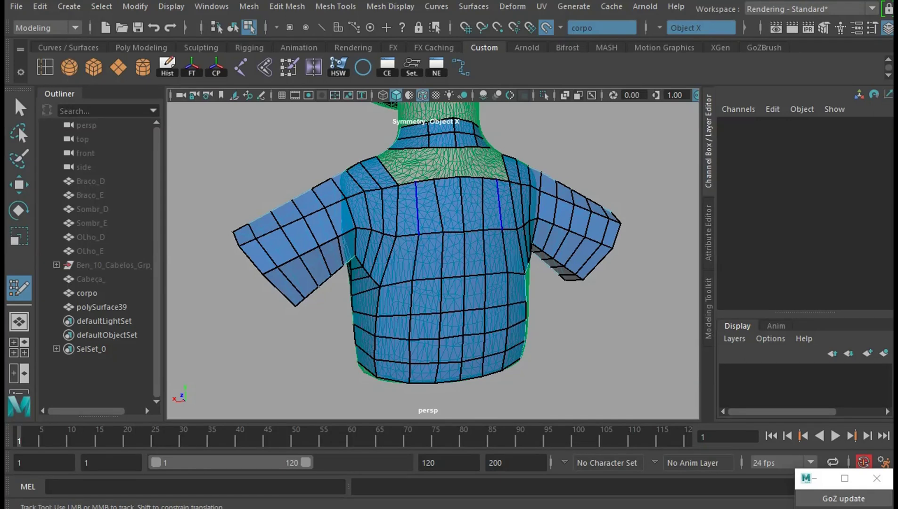
key("Delete")
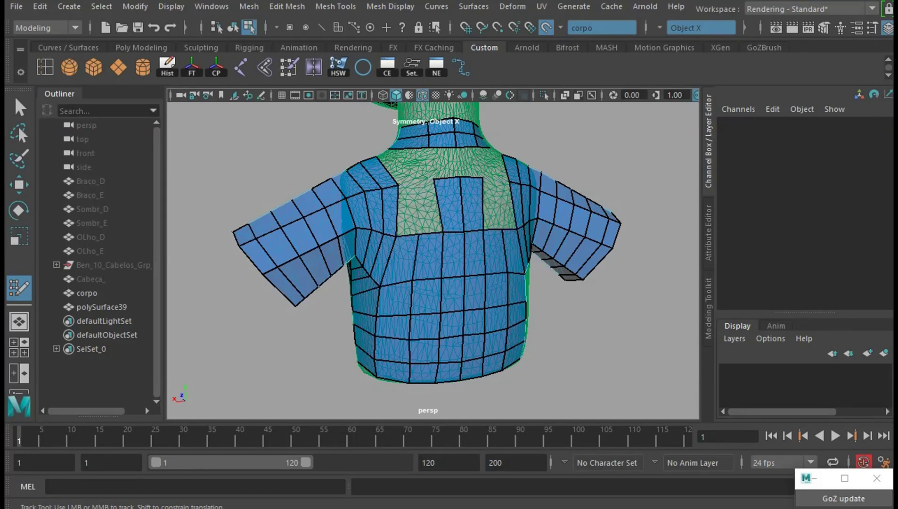
key("Delete")
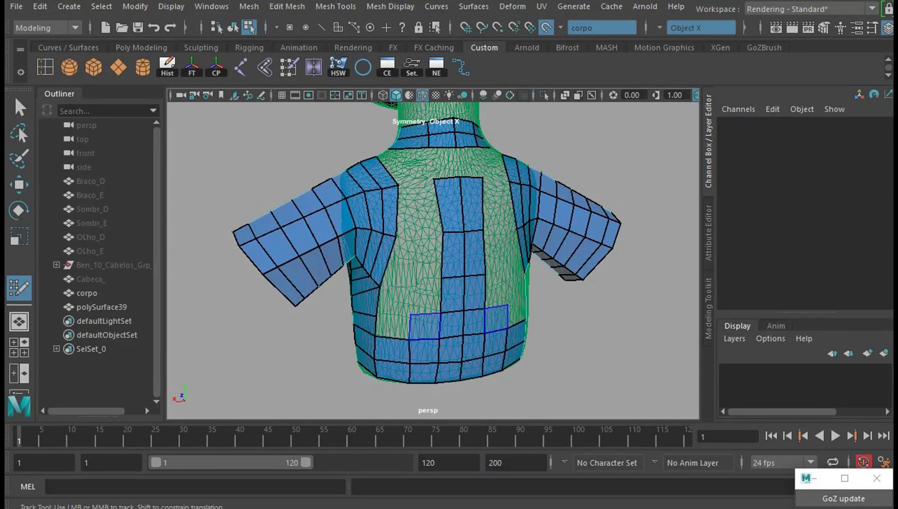
key("Delete")
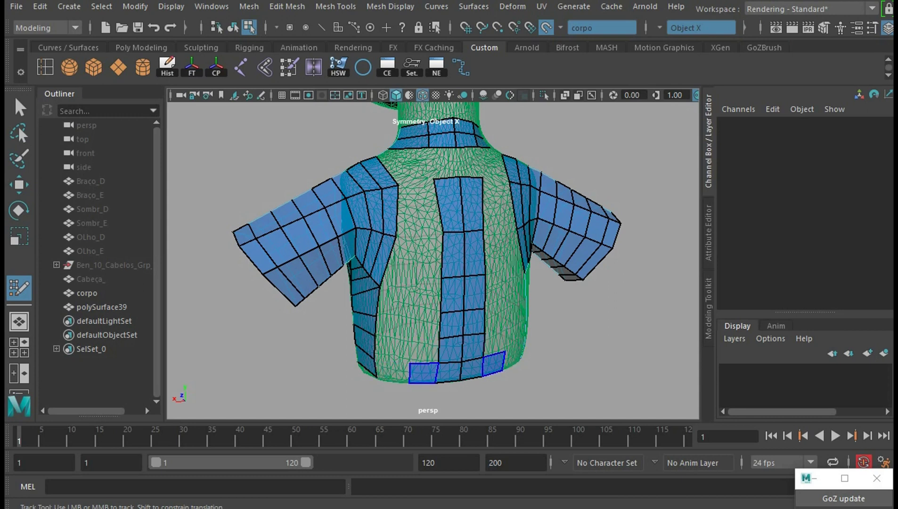
- Fill mirrored quads beside the collar and between collar and chest, pulling them outward
mouse_move(434, 259)
left_mouse_down("alt")
mouse_move(377, 241)
mouse_move(349, 262)
left_mouse_up("alt")
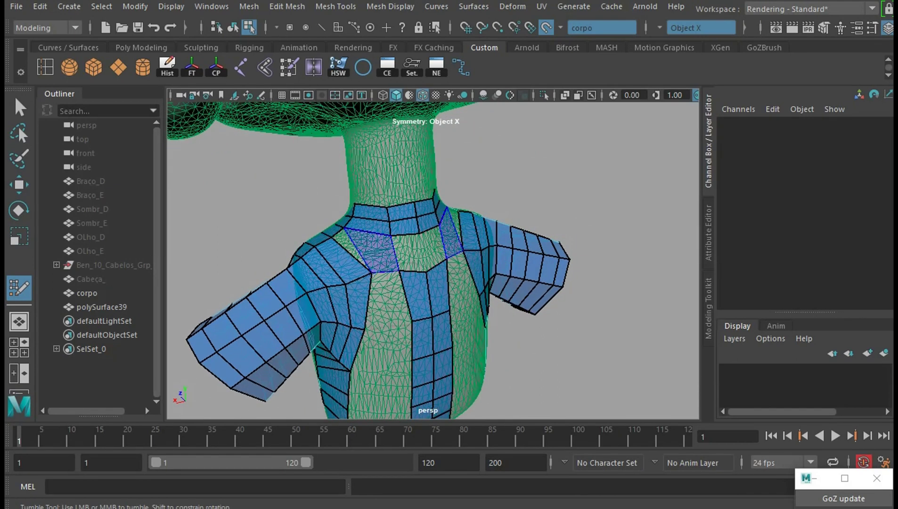
left_click(360, 245, "shift")
left_click_drag(426, 272, 415, 269, "alt")
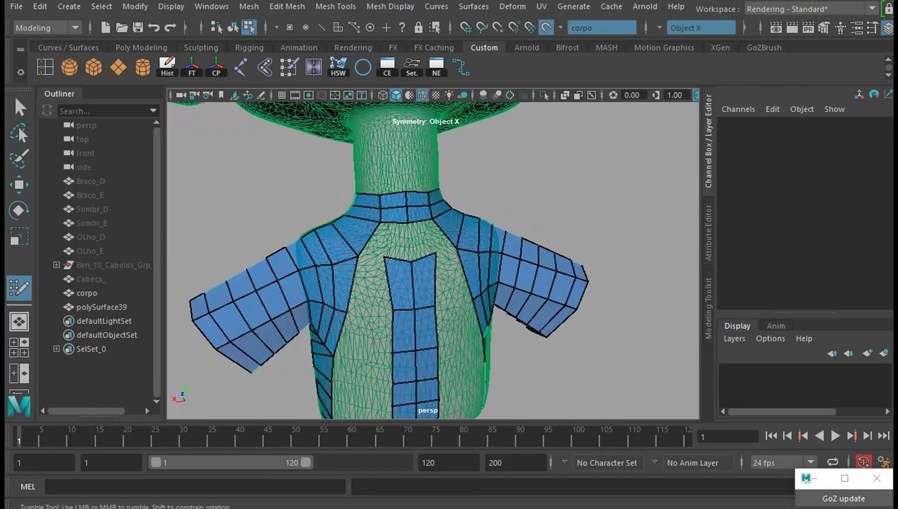
left_click(409, 241, "shift")
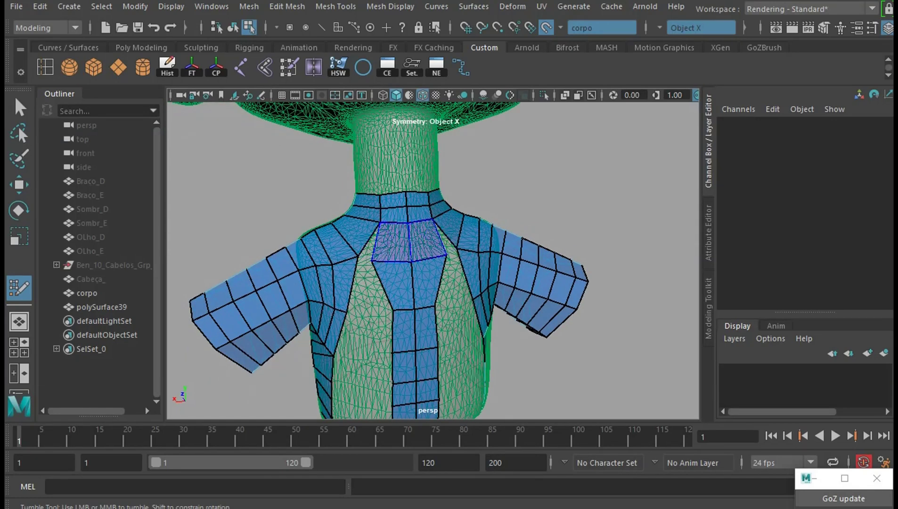
left_click_drag(446, 257, 456, 248)
right_click_drag(411, 261, 387, 278, "alt")
left_click_drag(330, 236, 325, 271, "alt")
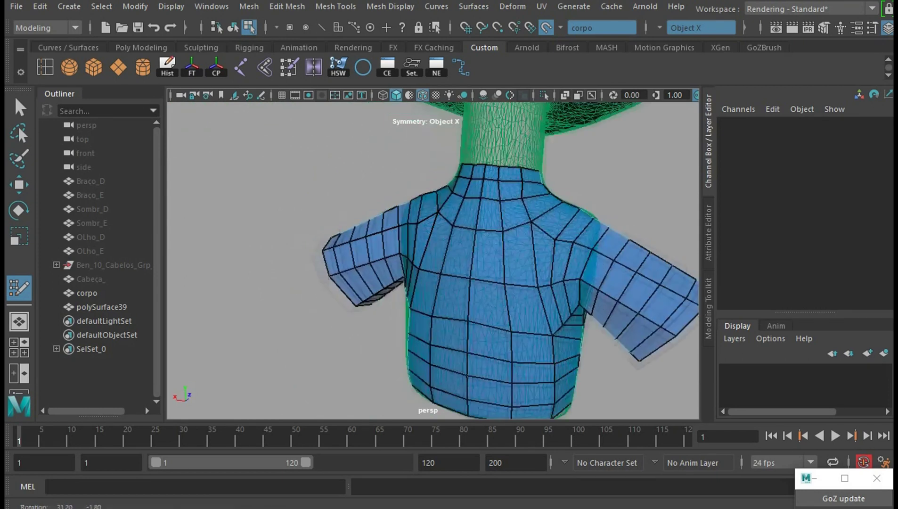
left_click_drag(434, 259, 612, 255, "alt")
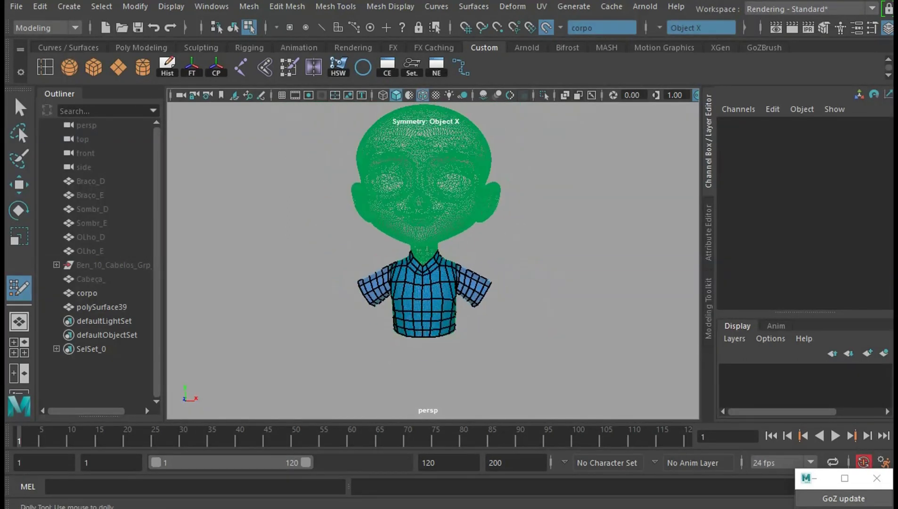
- Hide the corpo body mesh so the shirt shows alone
left_click_drag(434, 259, 472, 212, "alt")
left_click(86, 292)
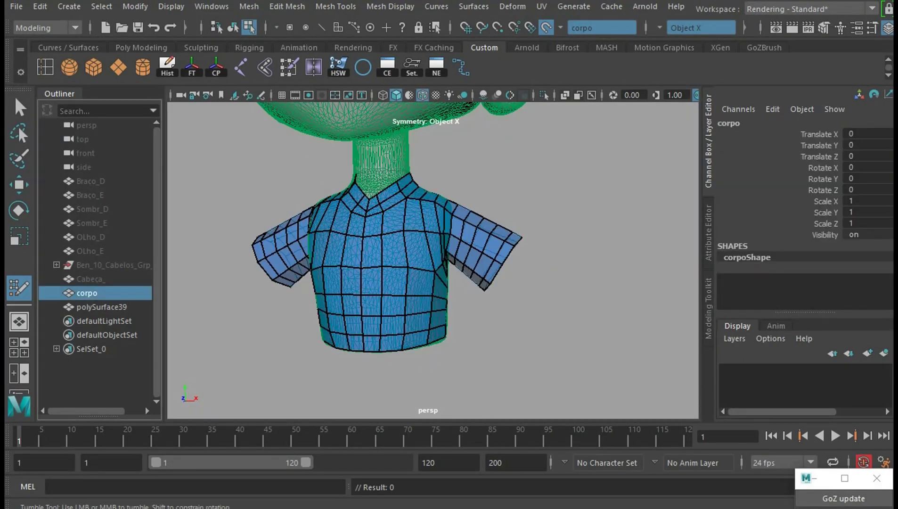
key("ctrl+h")
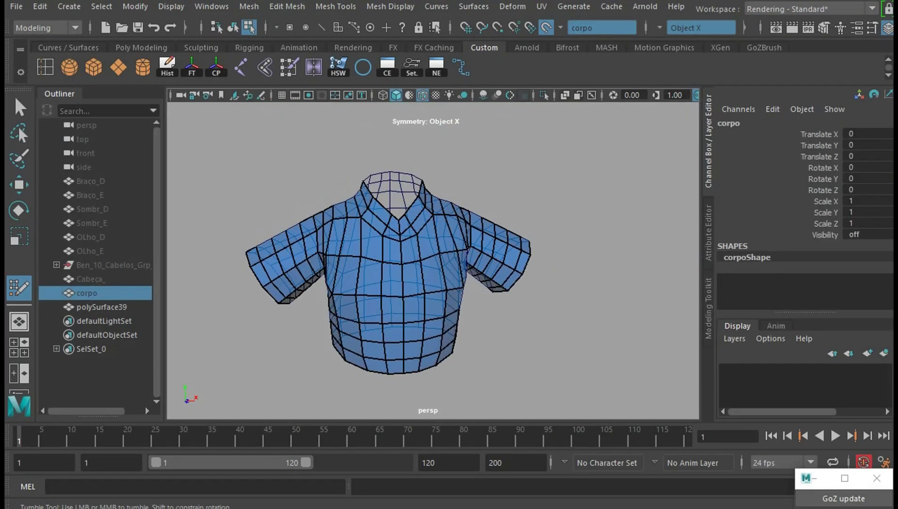
left_click_drag(434, 259, 410, 254, "alt")
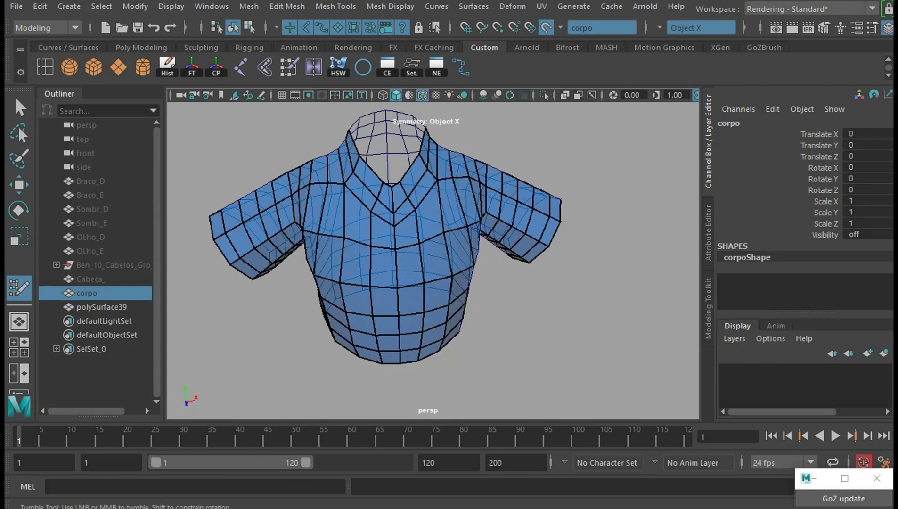
scroll(386, 259, "up", 2)
scroll(386, 259, "up", 2)
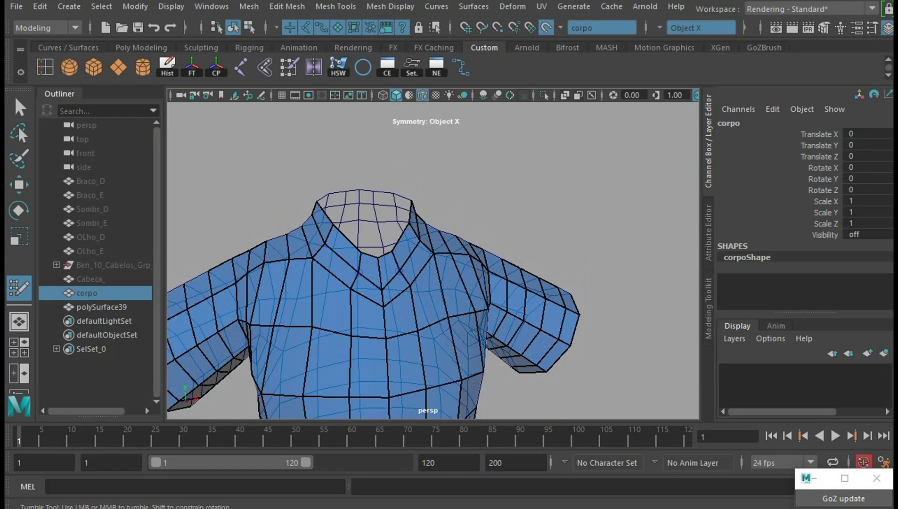
left_click_drag(424, 283, 424, 255, "alt")
- Undo the last two neck vertex tweaks on the shirt
key("ctrl+z")
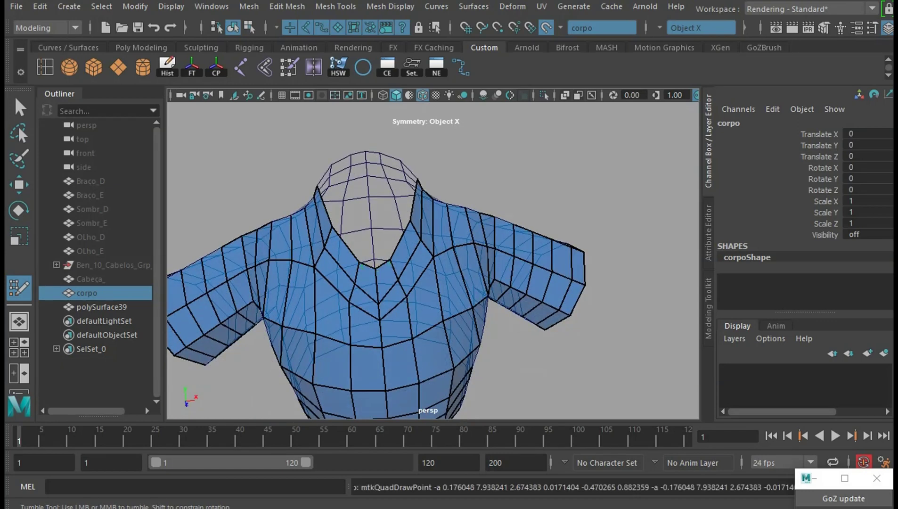
key("ctrl+z")
mouse_move(424, 283)
left_mouse_down("alt")
mouse_move(367, 283)
mouse_move(426, 280)
mouse_move(367, 292)
mouse_move(424, 282)
left_mouse_up("alt")
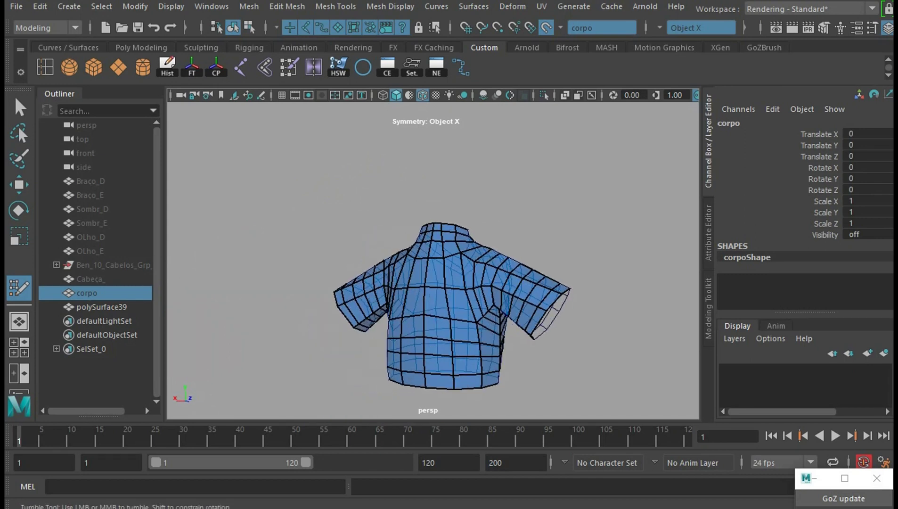
right_click_drag(424, 282, 452, 283, "alt")
left_click_drag(452, 282, 453, 269, "alt")
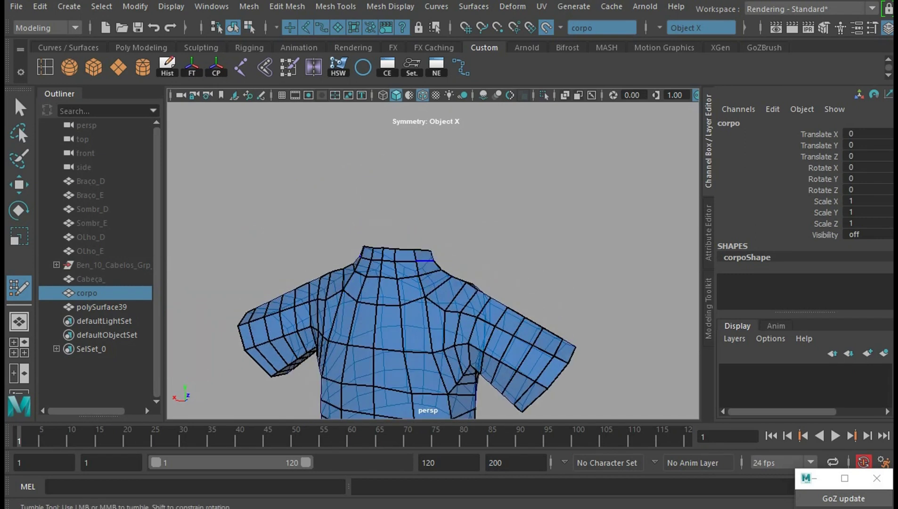
- Orbit around the shirt's back and front to inspect it, then bring up its context menu
right_click_drag(452, 269, 424, 269, "alt")
left_click_drag(424, 269, 660, 269, "alt")
right_click_drag(660, 269, 632, 269, "alt")
left_click_drag(632, 269, 678, 268, "alt")
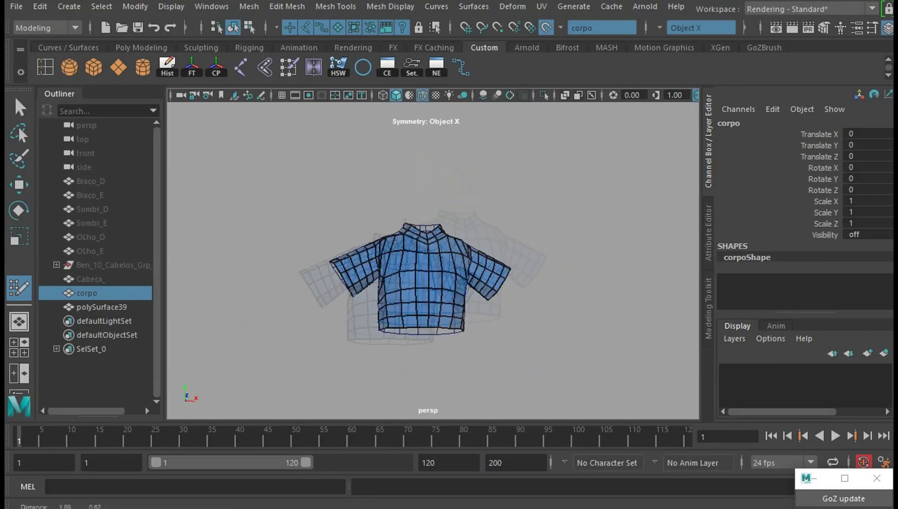
left_click_drag(425, 268, 453, 268, "alt")
right_click_drag(452, 269, 509, 269, "alt")
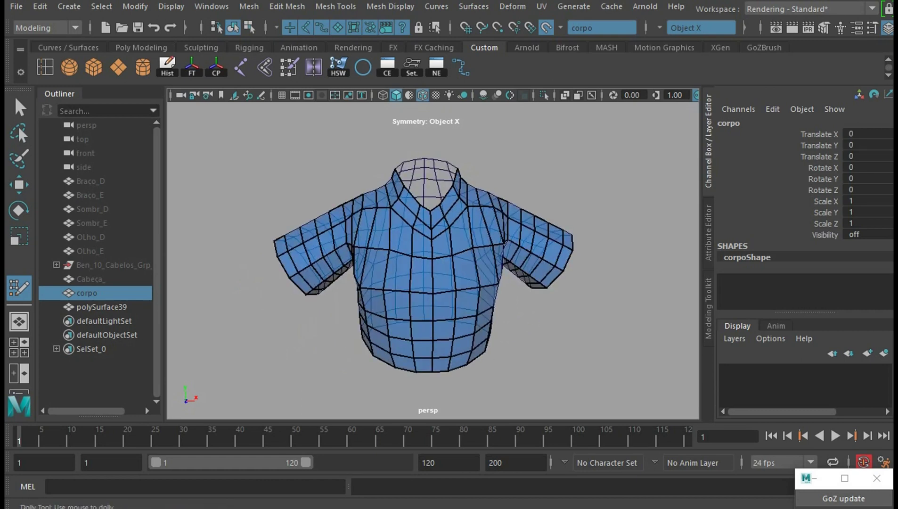
left_click_drag(424, 269, 424, 282, "alt")
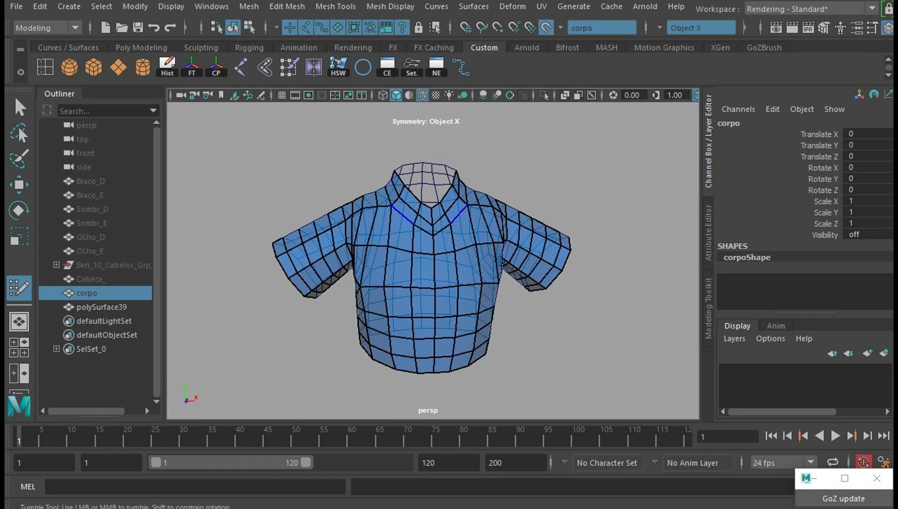
right_click(462, 124)
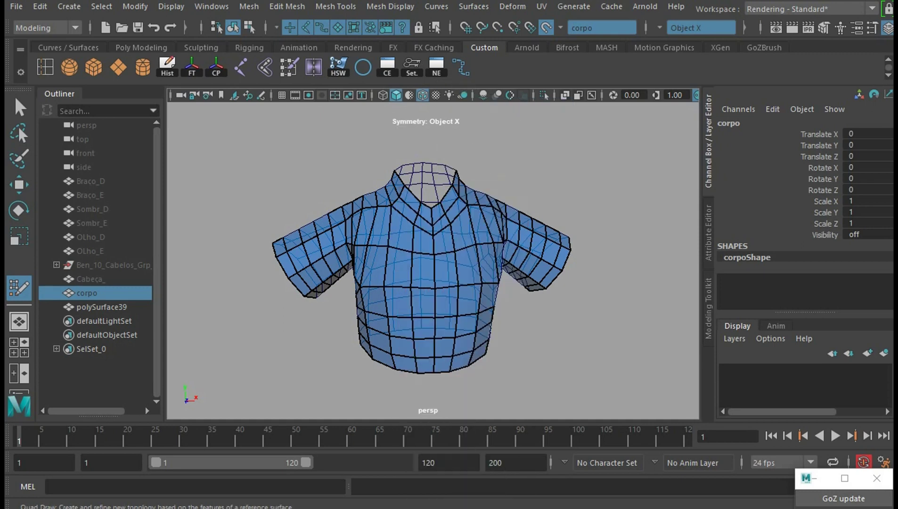
- Leave Quad Draw and select a vertex on polySurface39 to check its placement
key("w")
left_click(101, 307)
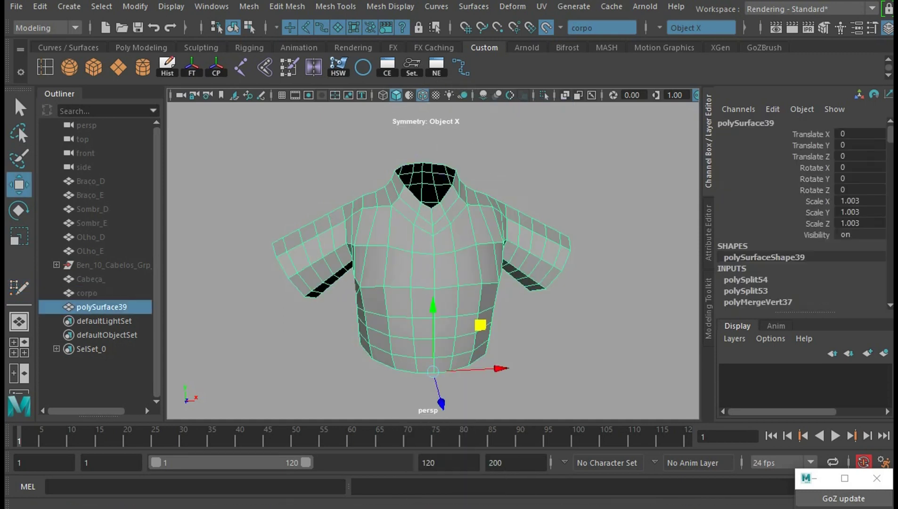
mouse_move(424, 269)
left_mouse_down("alt")
mouse_move(452, 278)
mouse_move(442, 270)
mouse_move(495, 273)
left_mouse_up("alt")
right_click_drag(478, 126, 414, 124)
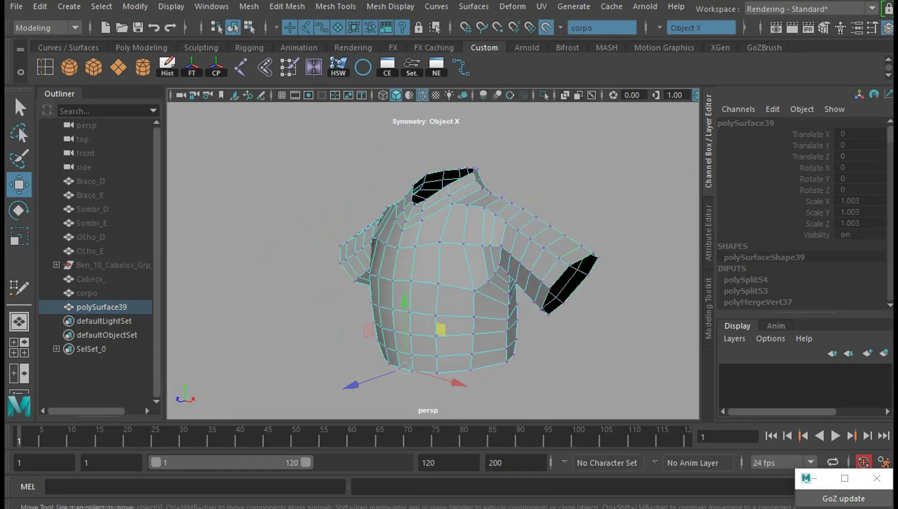
left_click(487, 282)
mouse_move(519, 288)
left_mouse_down("alt")
mouse_move(563, 291)
mouse_move(466, 283)
mouse_move(542, 281)
mouse_move(500, 283)
mouse_move(528, 283)
mouse_move(532, 264)
left_mouse_up("alt")
right_click_drag(532, 264, 556, 264, "alt")
left_click_drag(556, 264, 556, 235, "alt")
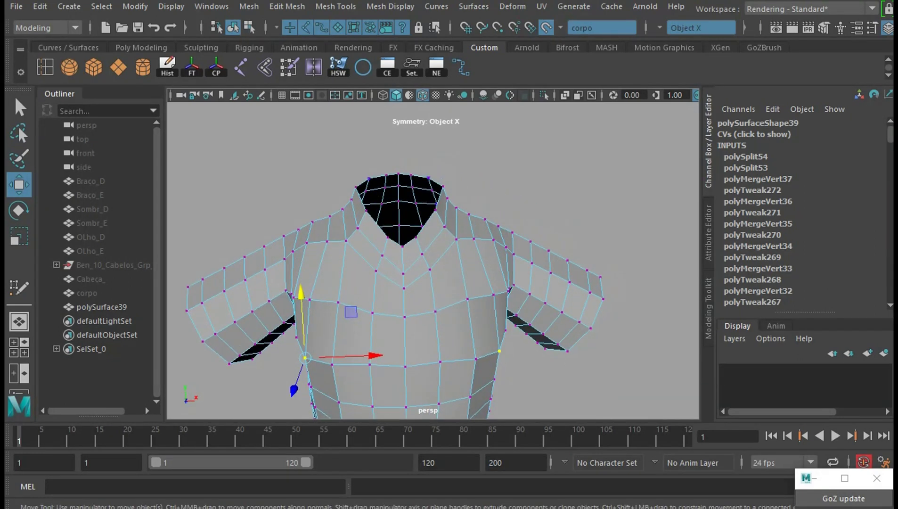
left_click(626, 377)
- Return to object mode and frame the shirt and the head above it
key("F8")
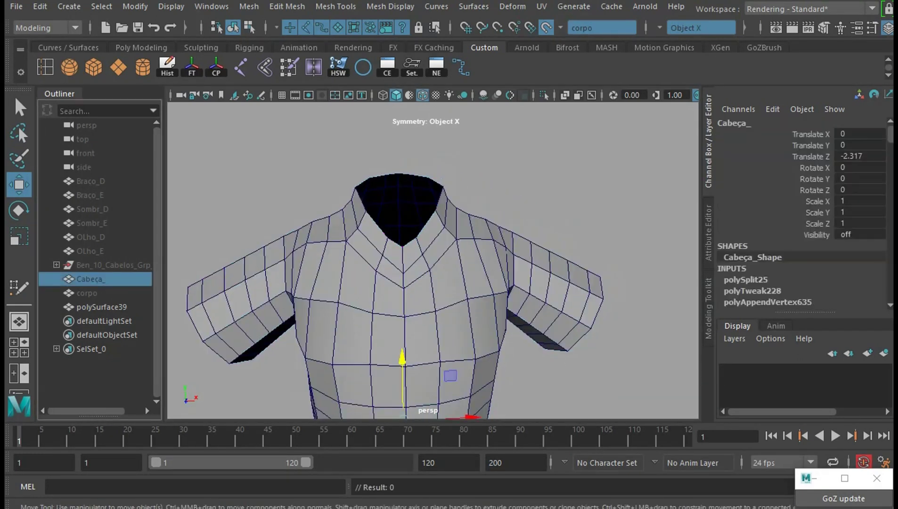
scroll(613, 236, "down", 3)
left_click(627, 377)
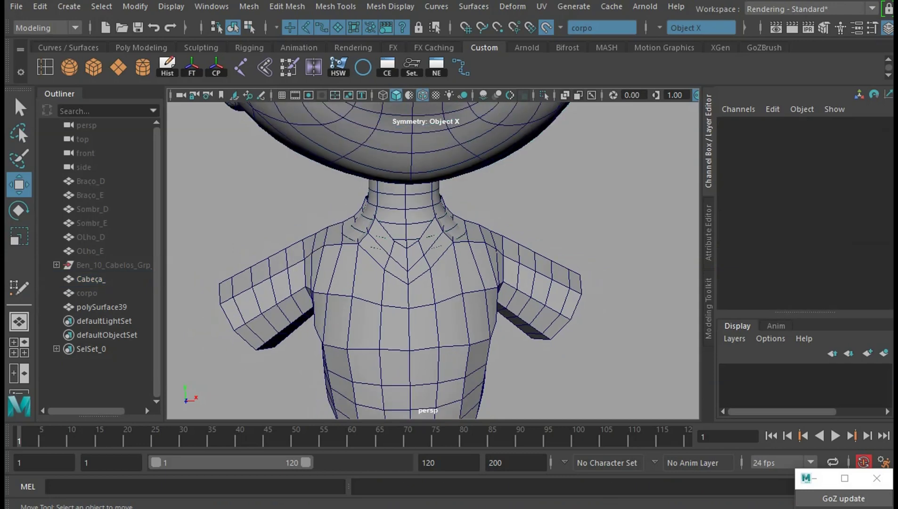
left_click_drag(556, 264, 471, 250, "alt")
left_click(102, 307)
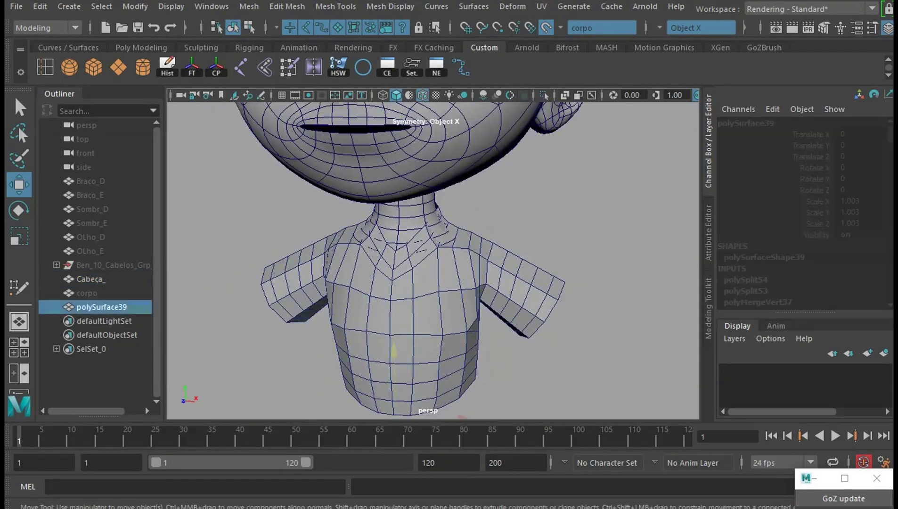
key("f")
left_click(612, 330)
key("f")
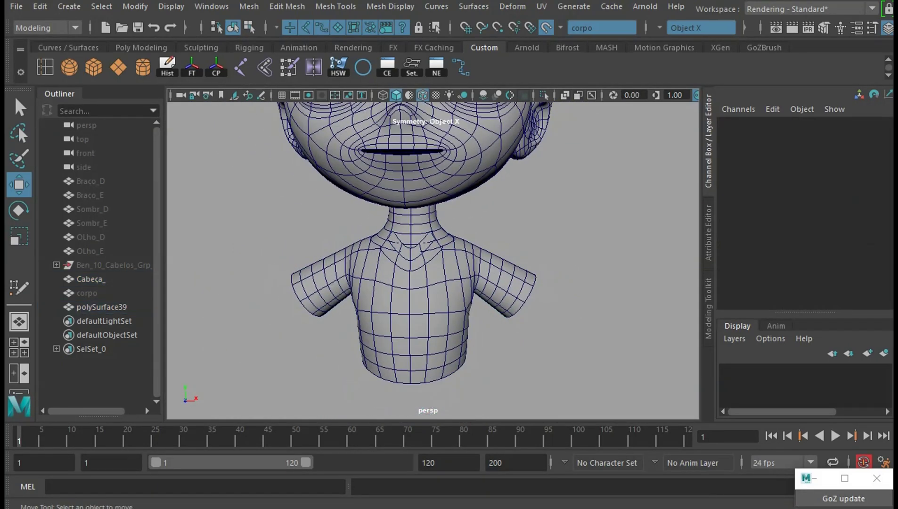
- Select the shirt from a frontal view and bring up the Sculpting tool set
mouse_move(612, 330)
left_mouse_down("alt")
mouse_move(519, 316)
mouse_move(566, 316)
left_mouse_up("alt")
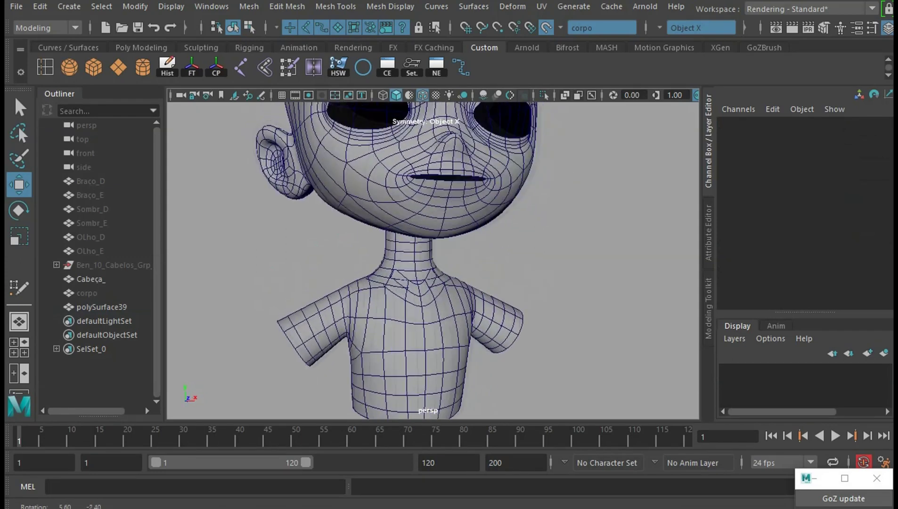
scroll(434, 259, "down", 3)
scroll(433, 260, "up", 3)
left_click_drag(519, 283, 552, 283, "alt")
left_click(424, 339)
left_click(201, 47)
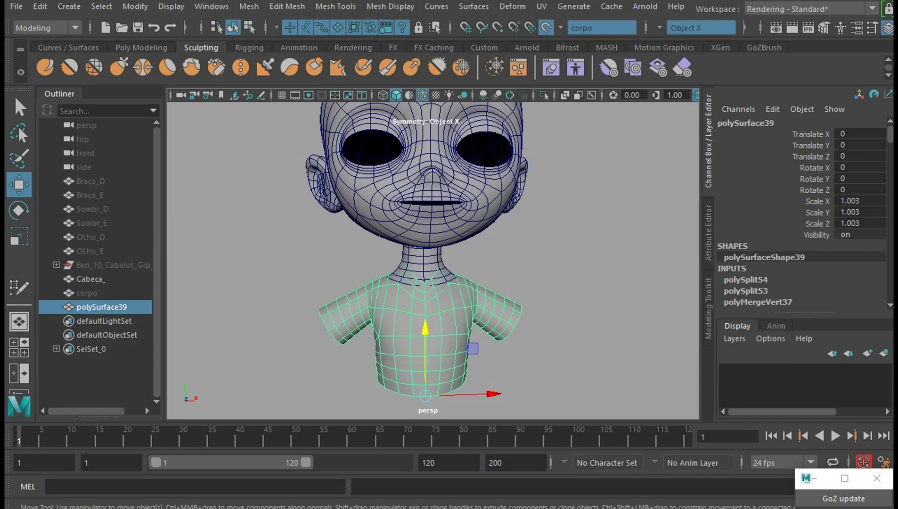
- Pick the Grab sculpt brush and resize it over the torso
left_click(118, 67)
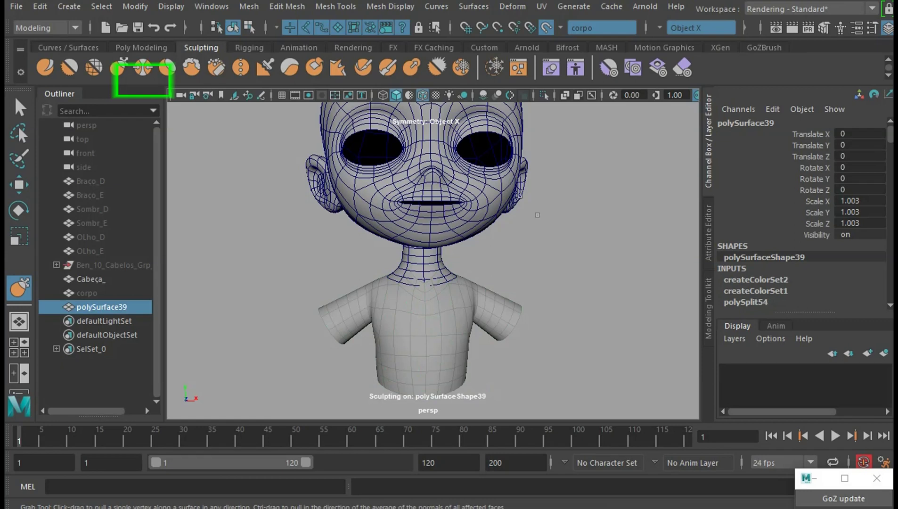
scroll(537, 215, "up", 2)
scroll(542, 194, "up", 3)
scroll(502, 247, "up", 3)
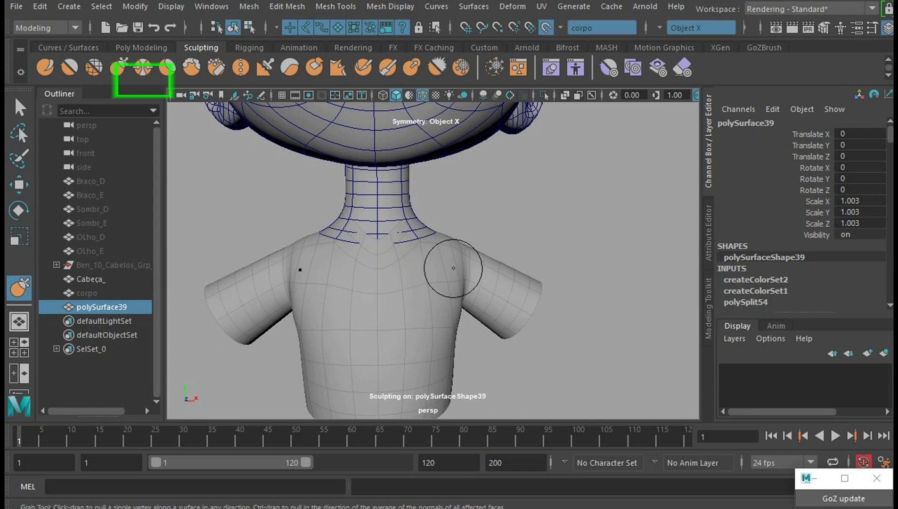
left_click_drag(452, 269, 511, 269)
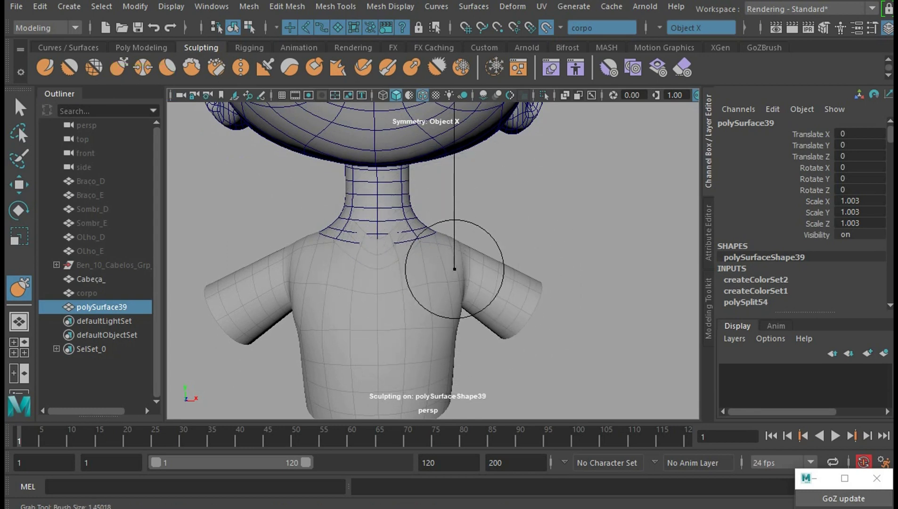
mouse_move(563, 218)
left_mouse_down("alt")
mouse_move(473, 246)
mouse_move(456, 262)
left_mouse_up("alt")
mouse_move(538, 232)
left_mouse_down("alt")
mouse_move(476, 266)
mouse_move(490, 236)
mouse_move(511, 248)
left_mouse_up("alt")
left_click_drag(427, 221, 452, 221, "alt")
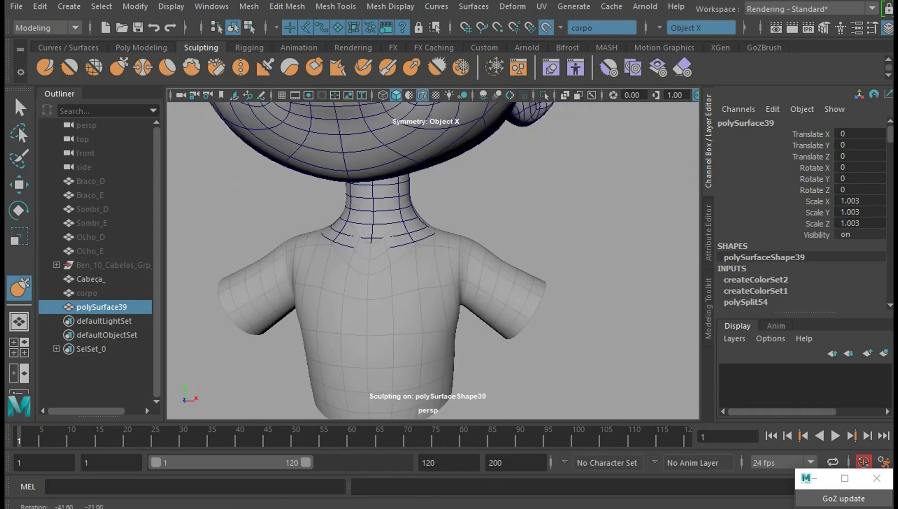
- Grab-sculpt the shirt's shoulders and back so it sits over the torso
scroll(430, 222, "up", 3)
scroll(430, 221, "down", 3)
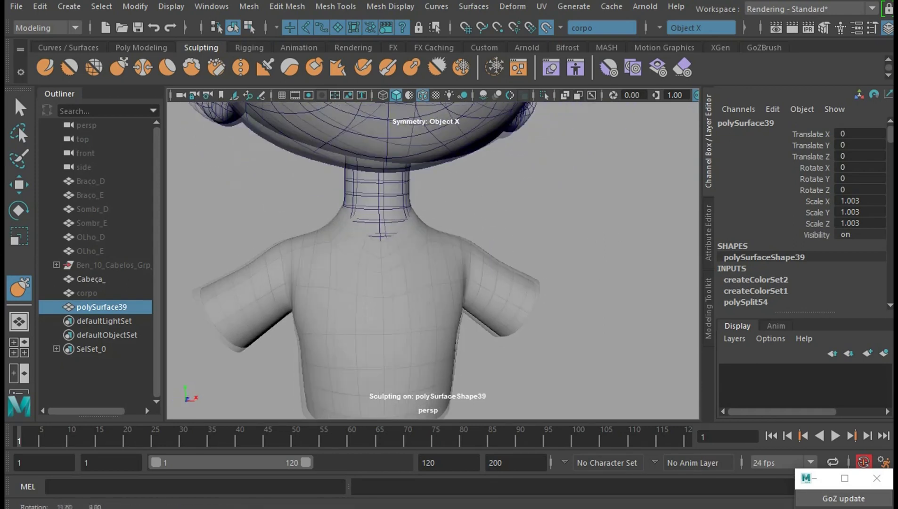
mouse_move(430, 222)
left_mouse_down("alt")
mouse_move(476, 222)
mouse_move(488, 240)
mouse_move(569, 193)
mouse_move(500, 226)
left_mouse_up("alt")
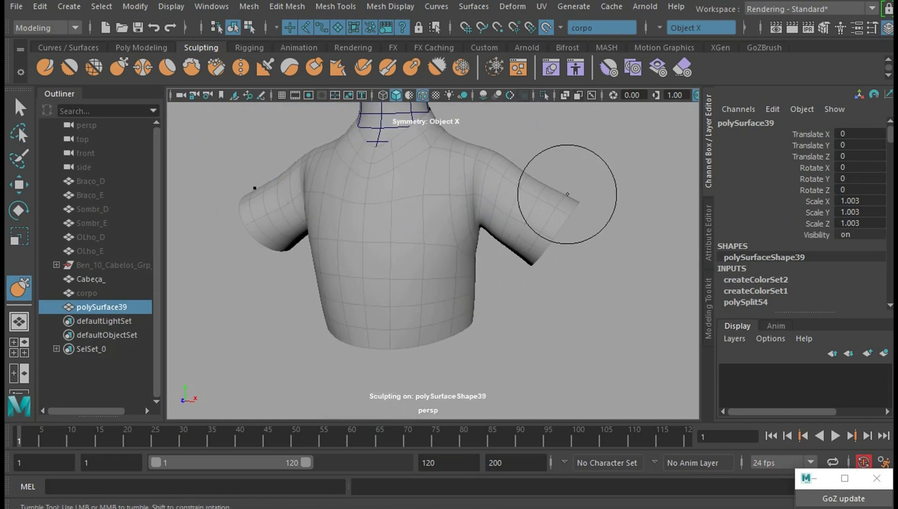
mouse_move(567, 184)
left_mouse_down("alt")
mouse_move(476, 174)
mouse_move(556, 268)
left_mouse_up("alt")
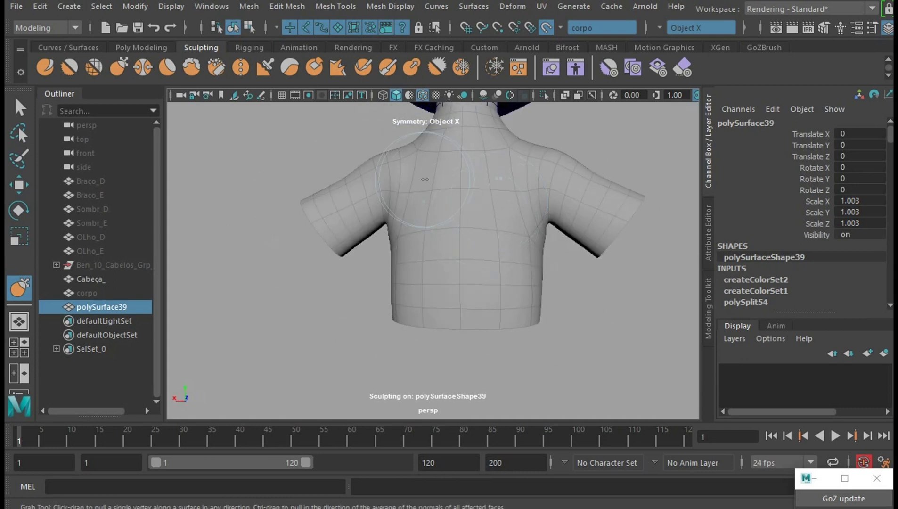
mouse_move(365, 367)
left_mouse_down("alt")
mouse_move(414, 181)
mouse_move(577, 163)
left_mouse_up("alt")
left_click_drag(627, 193, 476, 265, "alt")
left_click_drag(487, 314, 582, 233, "alt")
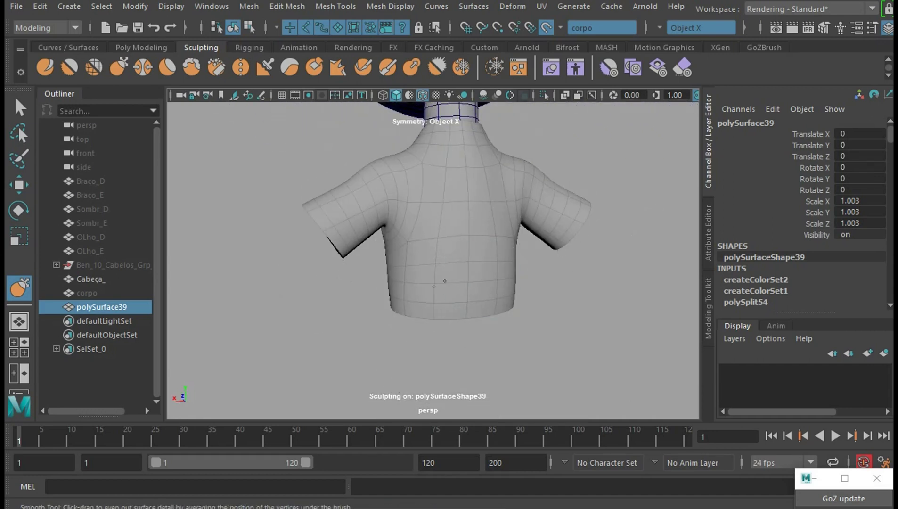
- Round out the sleeve opening with Grab strokes and clear the selection with Move active
mouse_move(444, 280)
left_mouse_down("alt")
mouse_move(542, 326)
mouse_move(593, 286)
mouse_move(537, 250)
mouse_move(405, 200)
left_mouse_up("alt")
left_click_drag(531, 186, 414, 272, "alt")
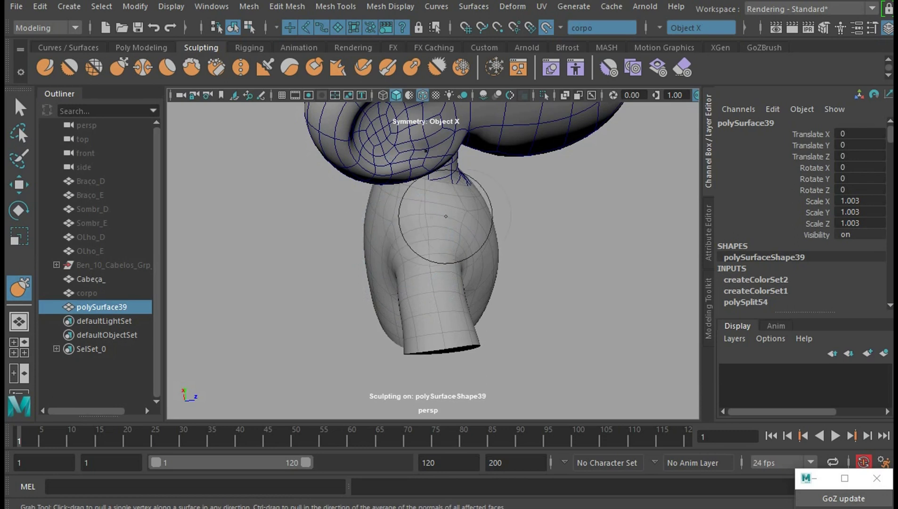
mouse_move(446, 216)
left_mouse_down("alt")
mouse_move(551, 240)
mouse_move(528, 255)
mouse_move(554, 250)
mouse_move(531, 249)
mouse_move(579, 320)
left_mouse_up("alt")
mouse_move(579, 321)
right_mouse_down("alt")
mouse_move(565, 282)
mouse_move(556, 292)
right_mouse_up("alt")
mouse_move(556, 292)
left_mouse_down("alt")
mouse_move(509, 292)
mouse_move(556, 290)
mouse_move(509, 292)
mouse_move(566, 297)
mouse_move(607, 315)
left_mouse_up("alt")
right_click_drag(607, 315, 622, 330, "alt")
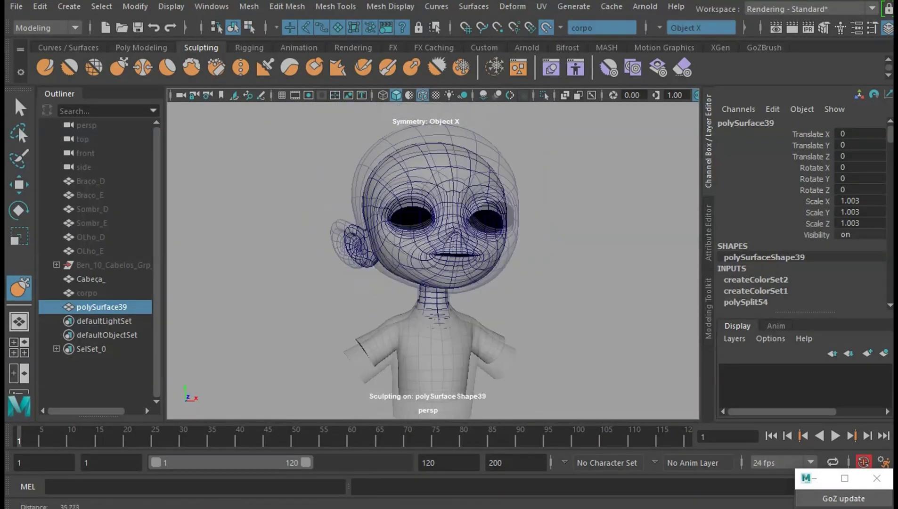
left_click_drag(549, 250, 519, 250, "alt")
key("w")
left_click(519, 250)
right_click_drag(519, 250, 546, 283, "alt")
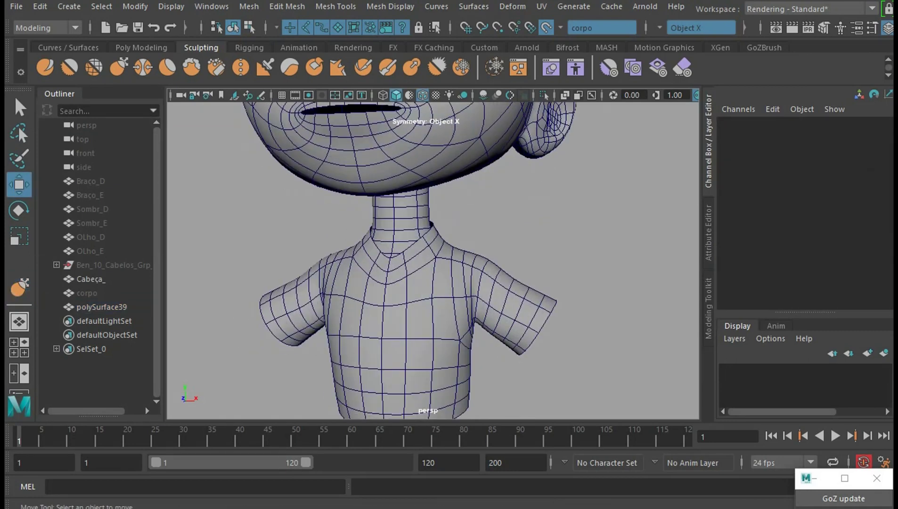
- In vertex mode with Make Live off, select the vertex loops around both upper arms
right_click_drag(505, 144, 504, 101)
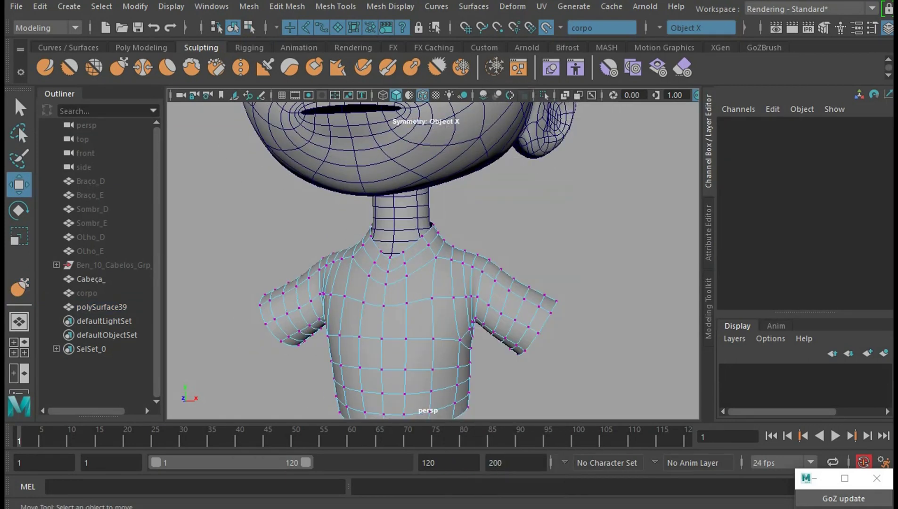
left_click(545, 28)
left_click_drag(424, 260, 438, 236, "alt")
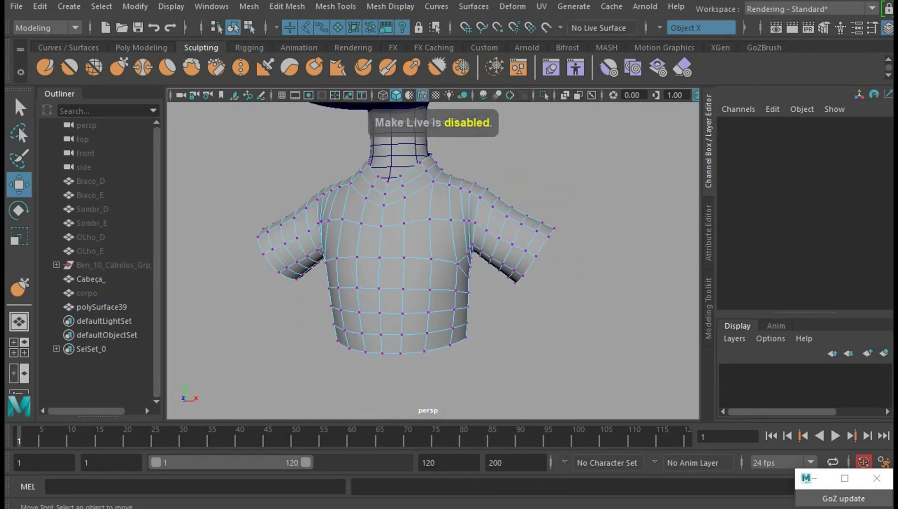
scroll(434, 260, "up", 5)
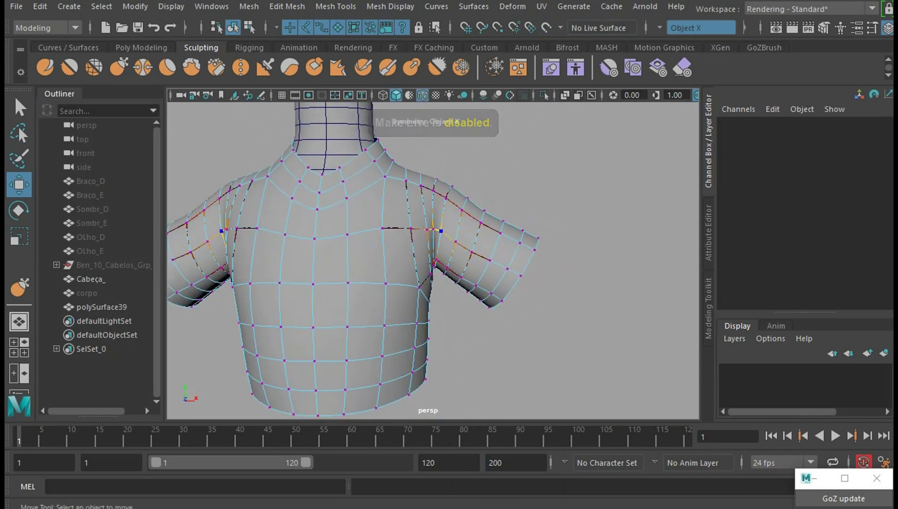
double_click(439, 230)
scroll(434, 259, "down", 3)
scroll(433, 259, "down", 2)
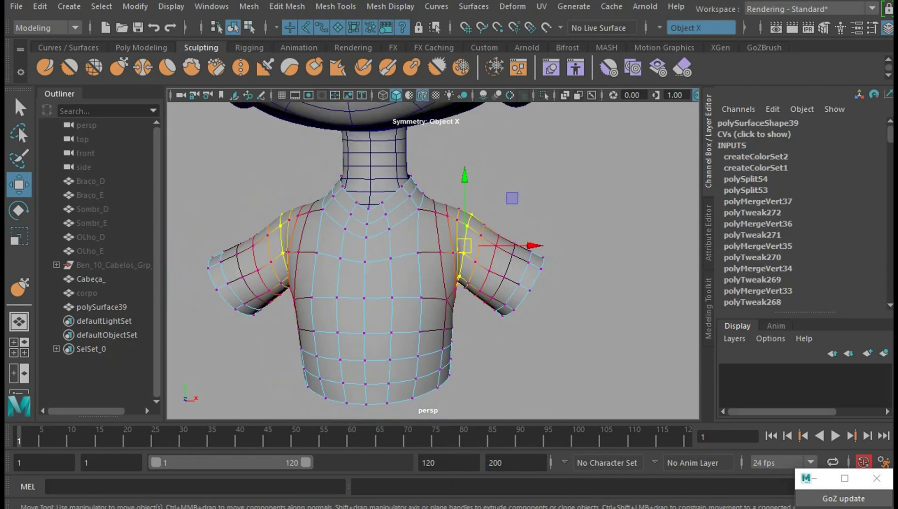
- Rotate the shoulder vertices with soft-selection falloff to tilt both sleeves
key("b")
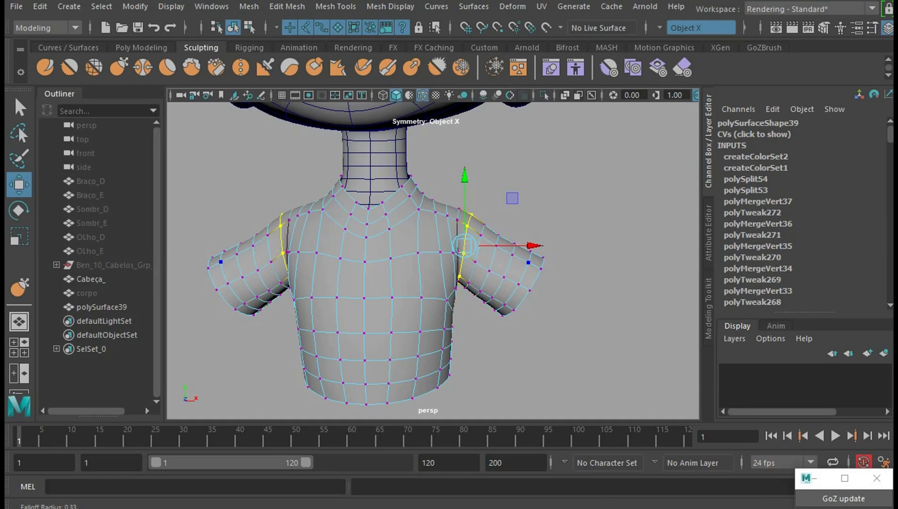
mouse_move(464, 245)
left_mouse_down()
mouse_move(499, 245)
mouse_move(464, 245)
left_mouse_up()
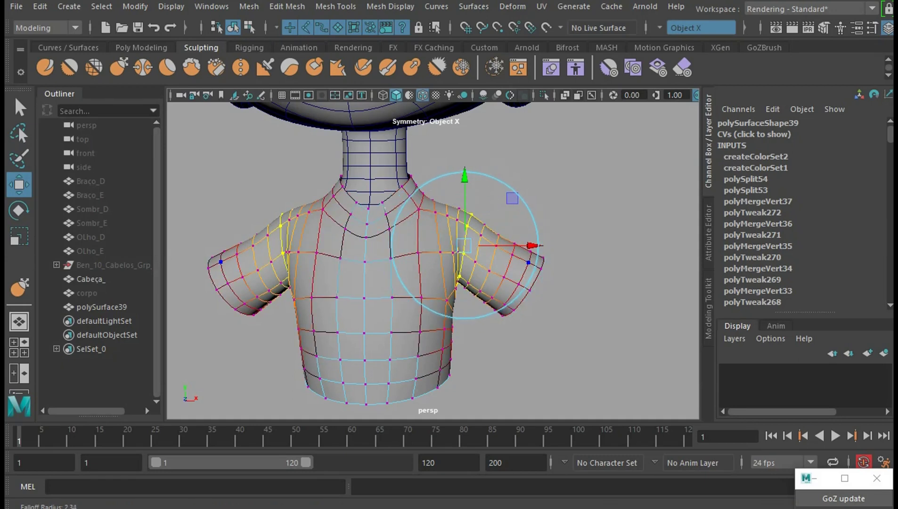
key("e")
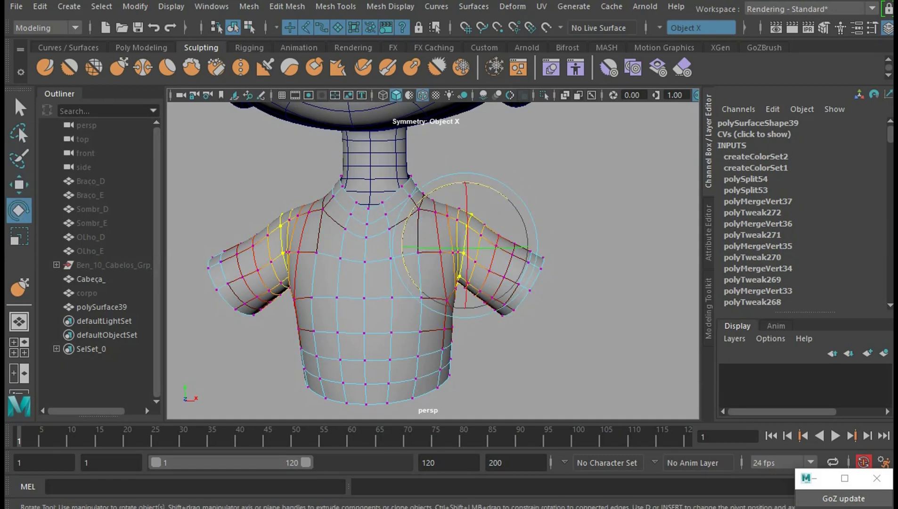
left_click_drag(511, 207, 494, 189)
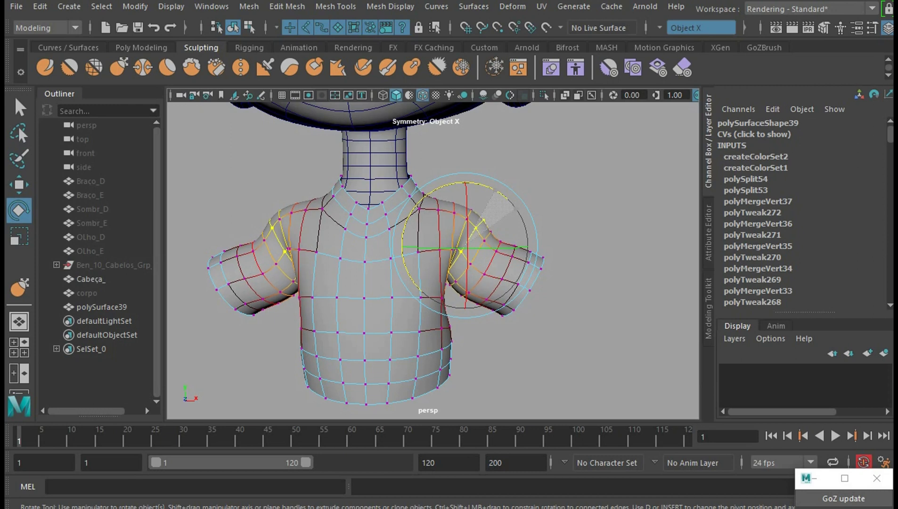
key("ctrl+z")
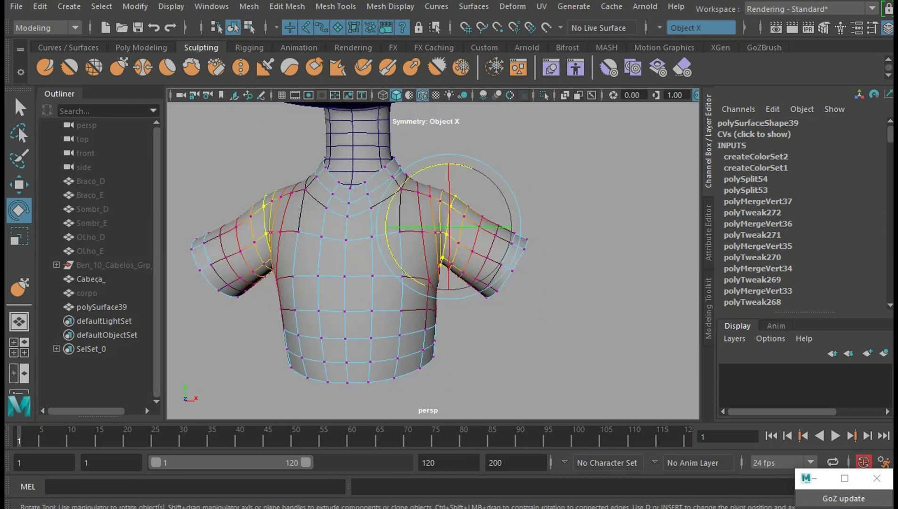
key("ctrl+z")
key("ctrl+z")
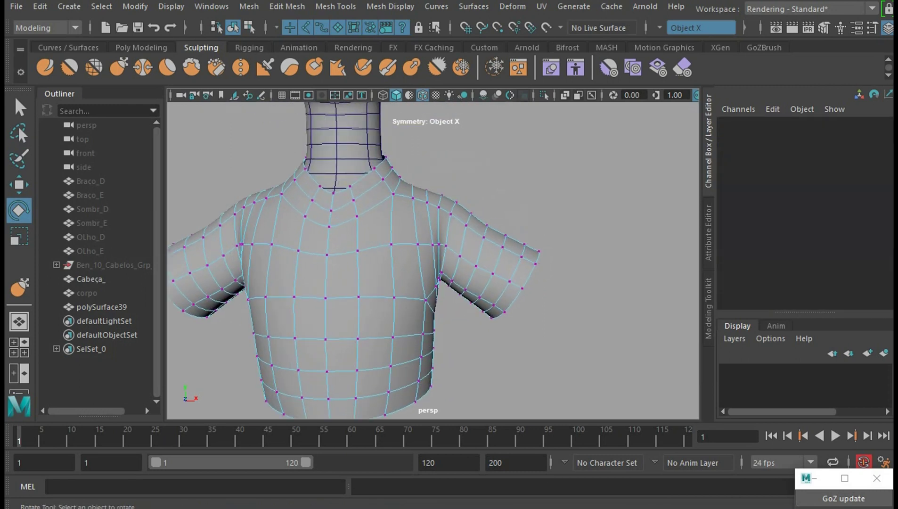
right_click_drag(521, 127, 521, 165)
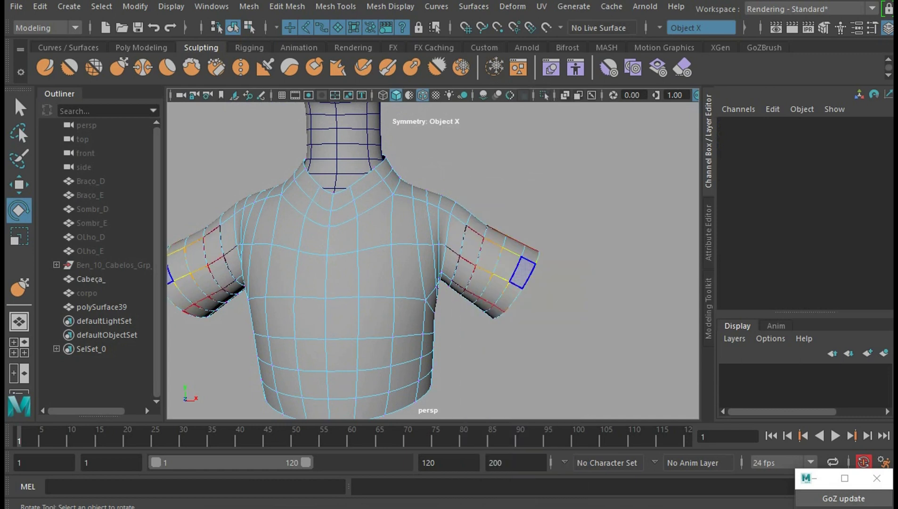
- Select the sleeve face loops grown up to the shoulders with a smaller soft-select radius
left_click(523, 273)
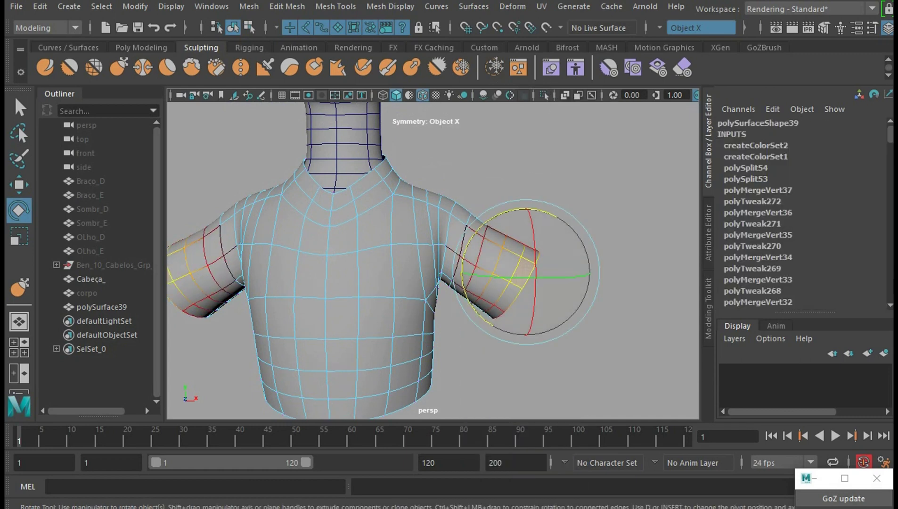
key("ctrl+z")
key("ctrl+z")
key("ctrl+z")
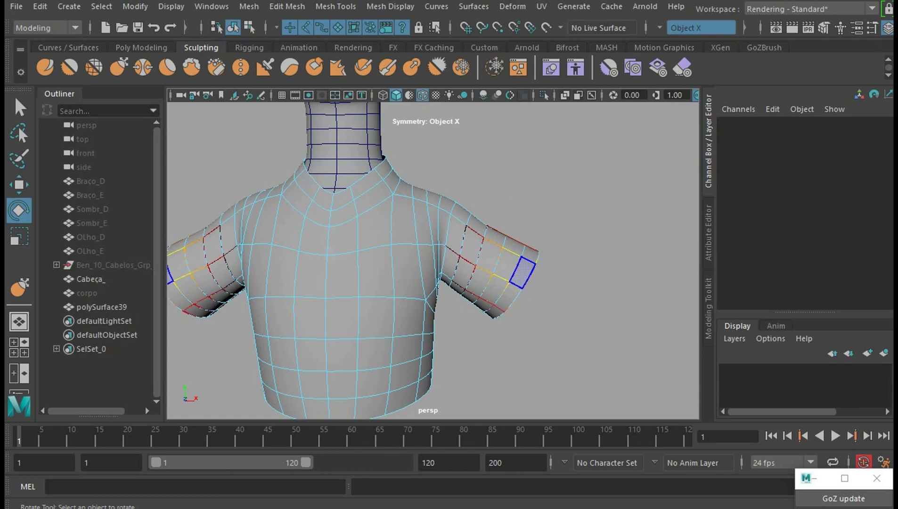
double_click(522, 273)
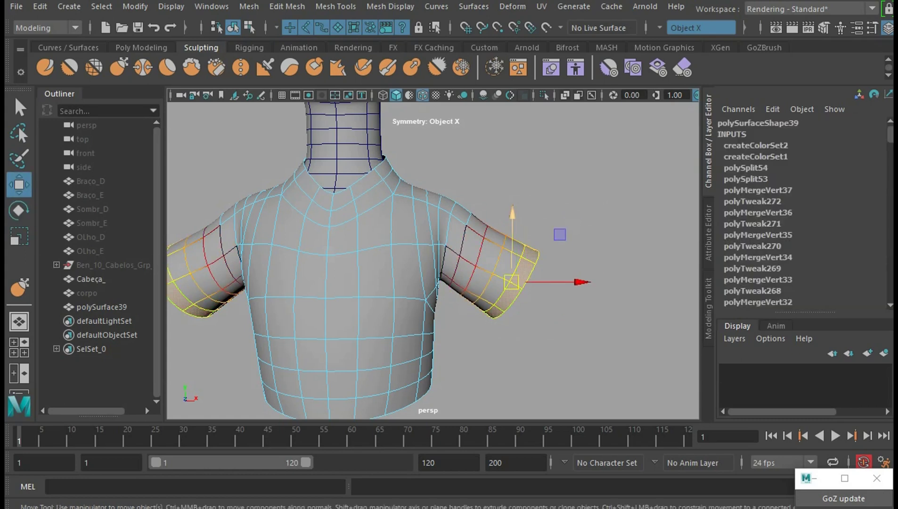
key("greater")
key("greater")
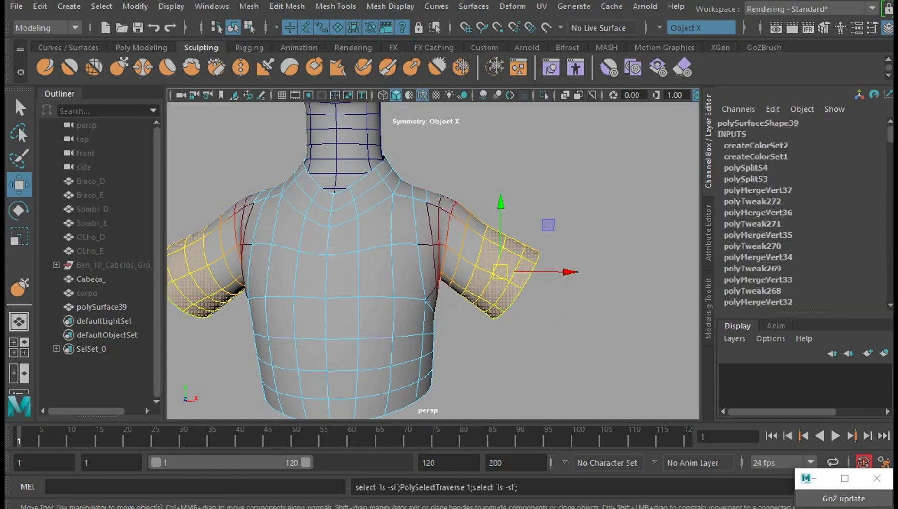
key("greater")
key("greater")
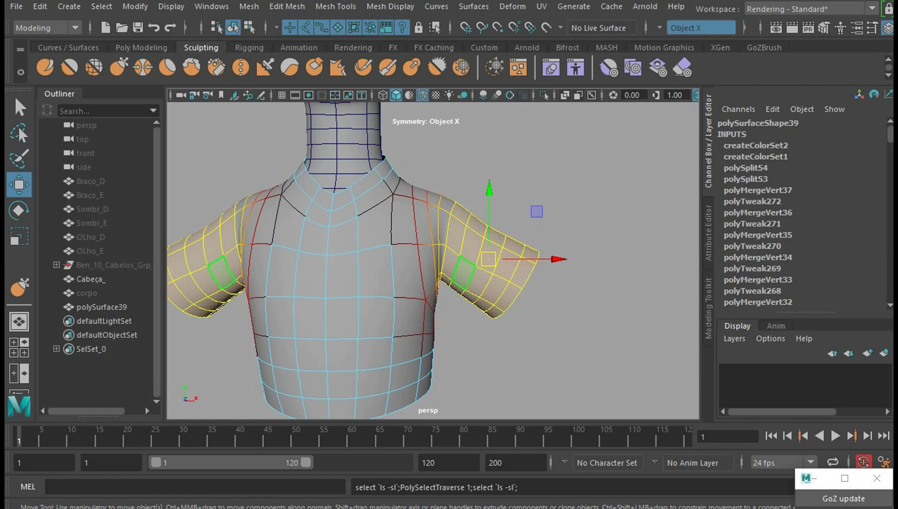
left_click_drag(504, 259, 491, 258)
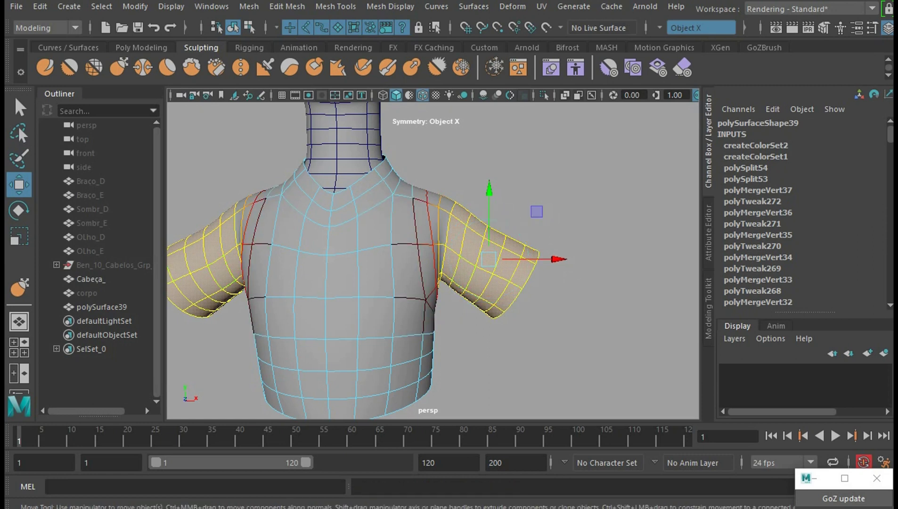
- Rotate both sleeves downward and move them lower beside the torso
key("e")
left_click_drag(493, 212, 492, 282)
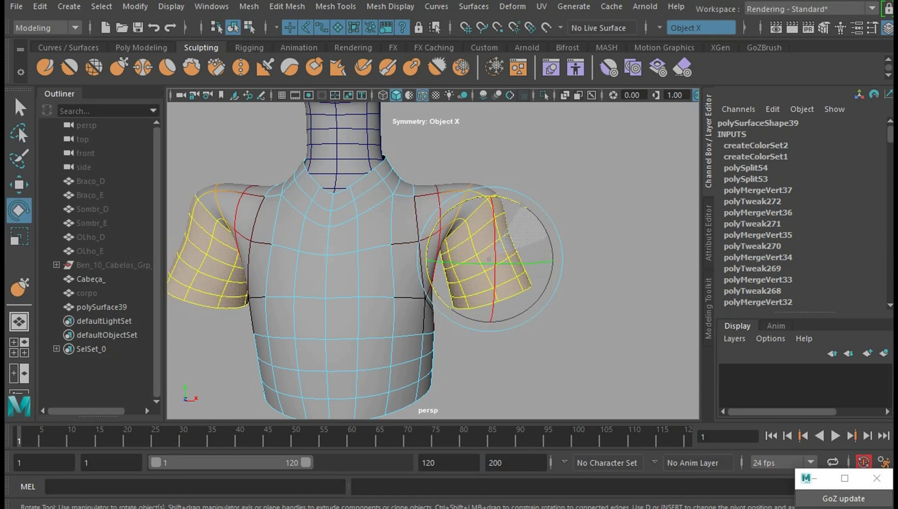
key("w")
mouse_move(480, 250)
left_mouse_down()
mouse_move(477, 289)
mouse_move(424, 288)
mouse_move(484, 293)
mouse_move(527, 247)
mouse_move(538, 260)
left_mouse_up()
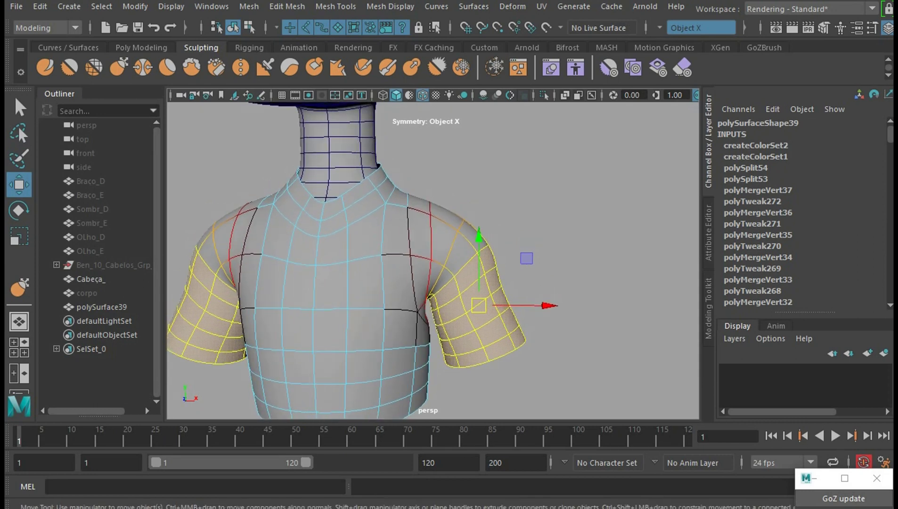
- Clear the sleeve faces, switch to vertex mode and pick a shoulder vertex
left_click(538, 260)
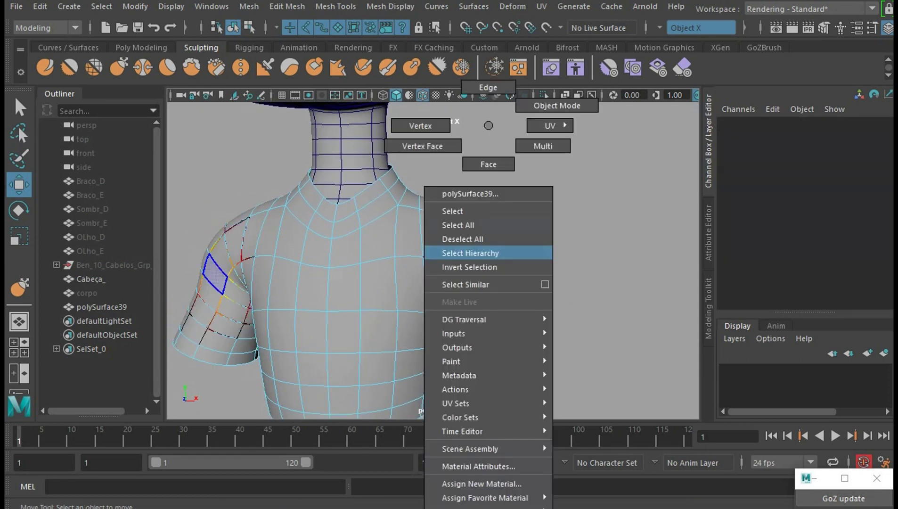
right_click_drag(538, 259, 368, 124)
left_click(489, 254)
mouse_move(489, 254)
left_mouse_down("alt")
mouse_move(420, 272)
mouse_move(492, 255)
mouse_move(465, 234)
mouse_move(510, 266)
mouse_move(501, 260)
mouse_move(467, 307)
mouse_move(474, 240)
mouse_move(440, 241)
left_mouse_up("alt")
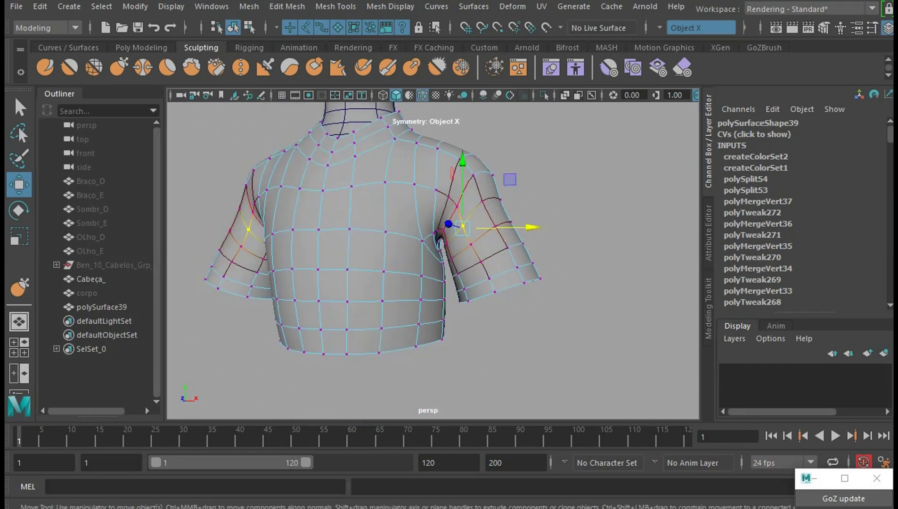
scroll(441, 241, "up", 5)
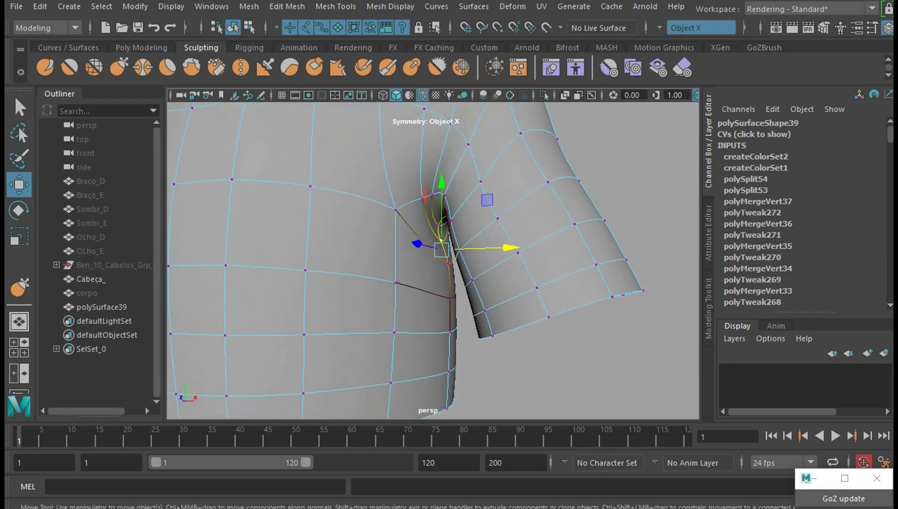
- Push the armpit vertex outward along X and nudge it slightly back
left_click(541, 162)
left_click(441, 226)
left_click_drag(506, 236, 523, 221)
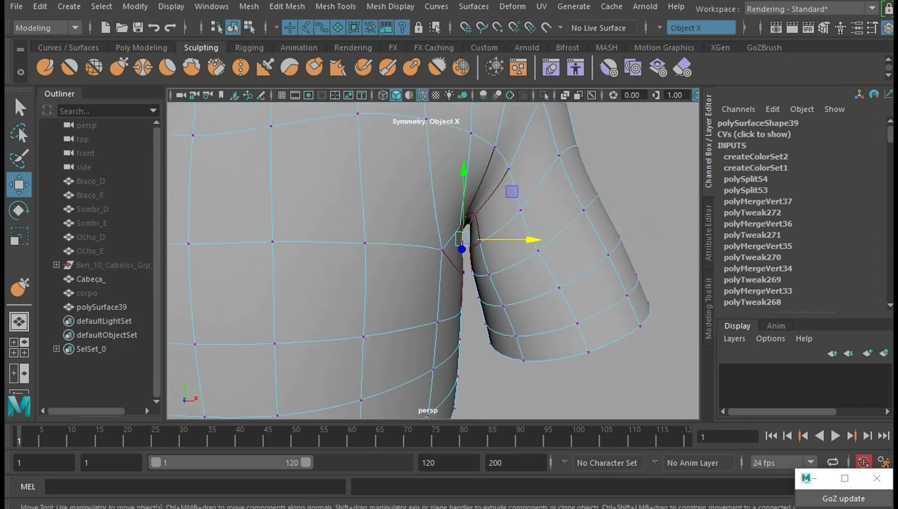
mouse_move(542, 283)
left_mouse_down()
mouse_move(523, 270)
mouse_move(556, 245)
mouse_move(542, 264)
left_mouse_up()
- Select vertices along the sleeve seam, shoulder and lower sleeve to tidy the join
left_click(473, 202)
left_click_drag(473, 202, 472, 200, "alt")
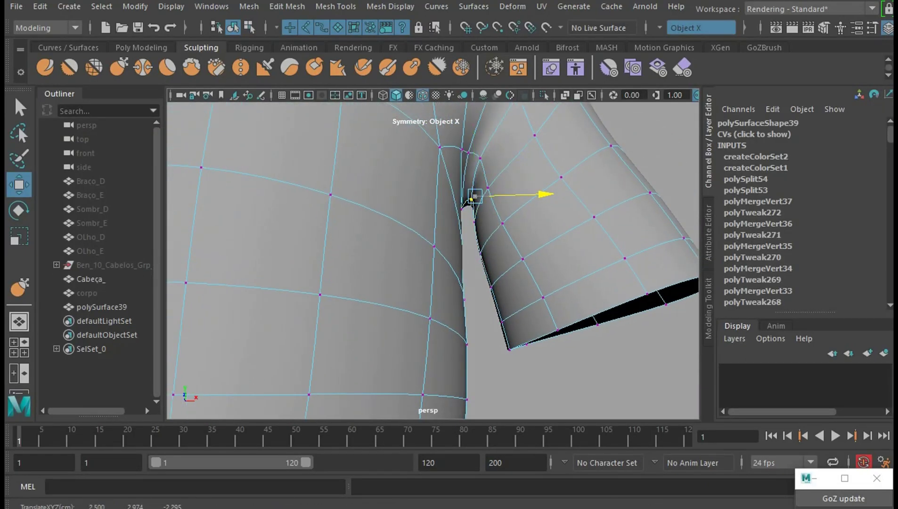
scroll(459, 212, "down", 5)
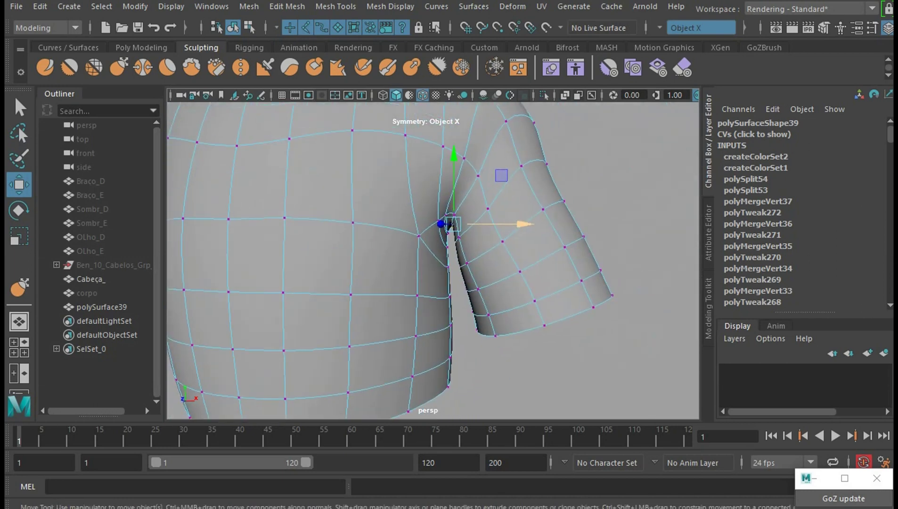
left_click_drag(498, 208, 514, 207, "alt")
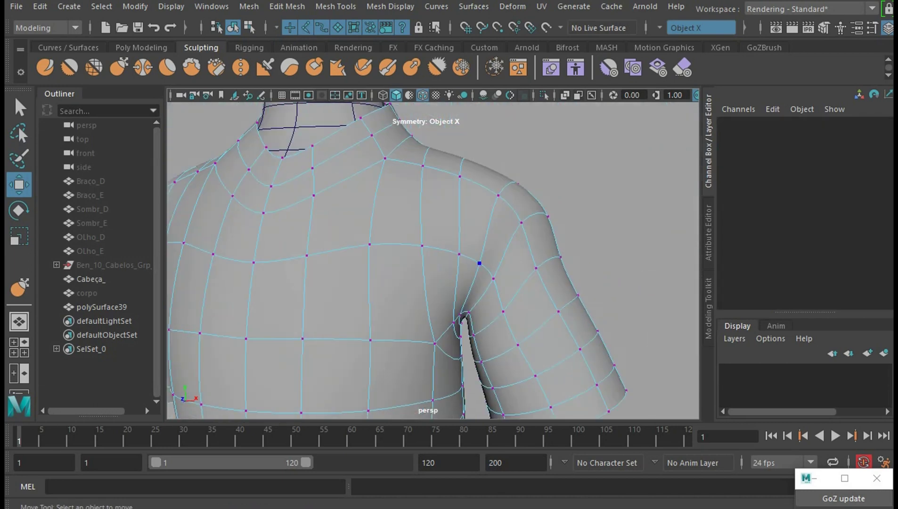
left_click(474, 263)
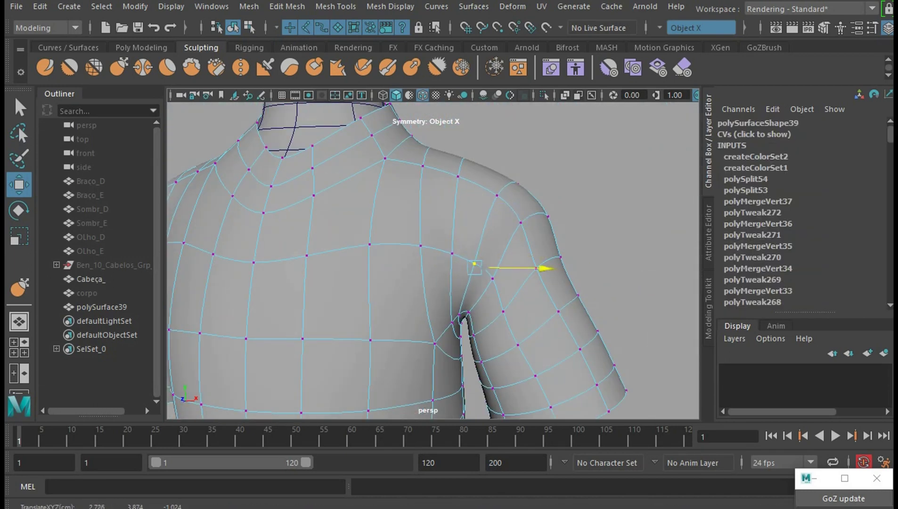
left_click(492, 278)
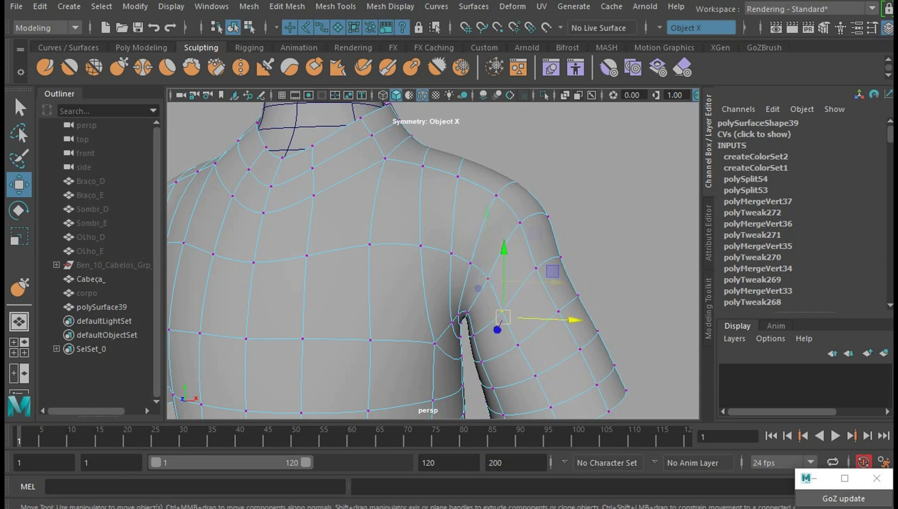
left_click(503, 306)
mouse_move(503, 306)
left_mouse_down("alt")
mouse_move(377, 303)
mouse_move(449, 125)
left_mouse_up("alt")
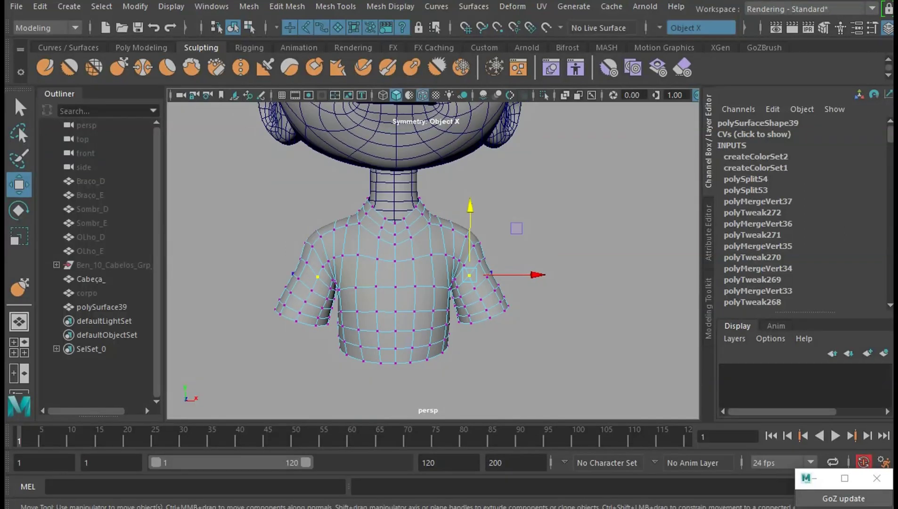
- Return to Object Mode and select the torso mesh polySurface39
right_click(450, 125)
right_click_drag(449, 125, 518, 105)
left_click(589, 330)
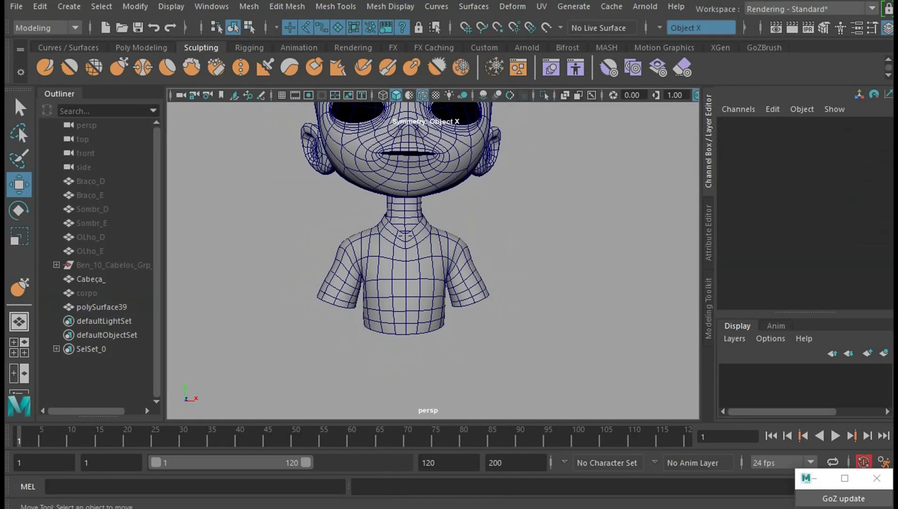
left_click_drag(589, 330, 476, 132, "alt")
left_click(415, 283)
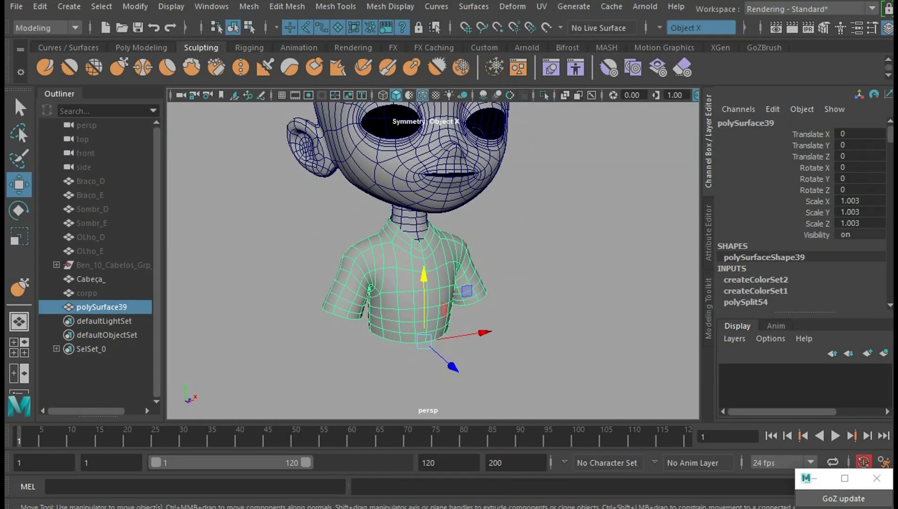
- Use the Smooth sculpt brush to even out the fold under the arm
left_click(69, 67)
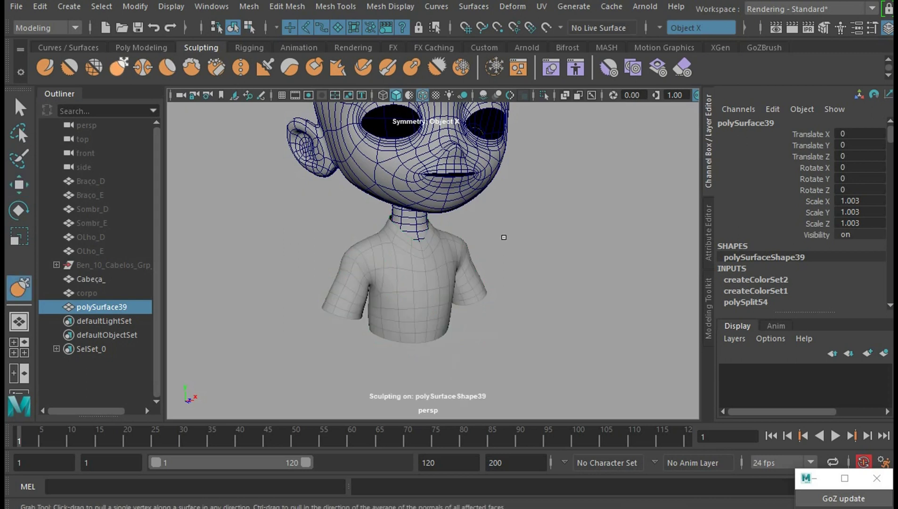
scroll(501, 237, "up", 5)
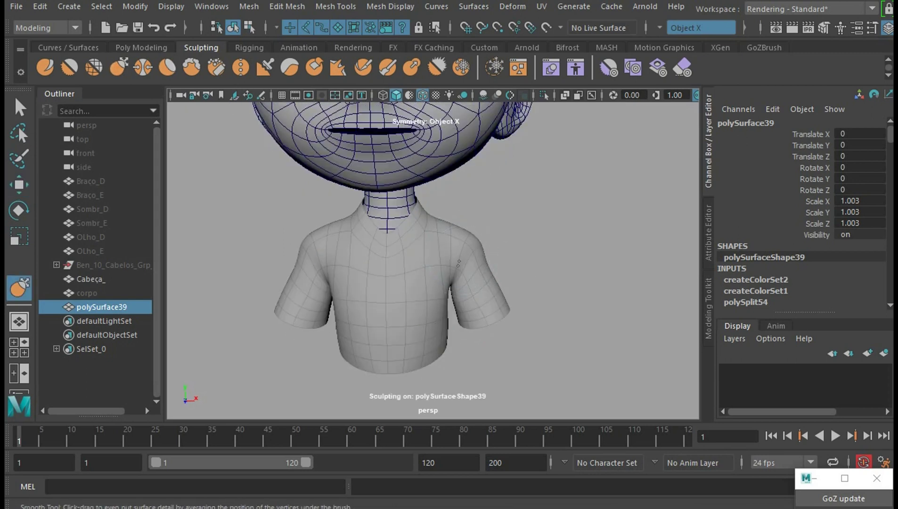
key("alt+4")
mouse_move(459, 263)
left_mouse_down("alt")
mouse_move(474, 276)
mouse_move(533, 261)
left_mouse_up("alt")
left_click_drag(546, 293, 410, 254, "alt")
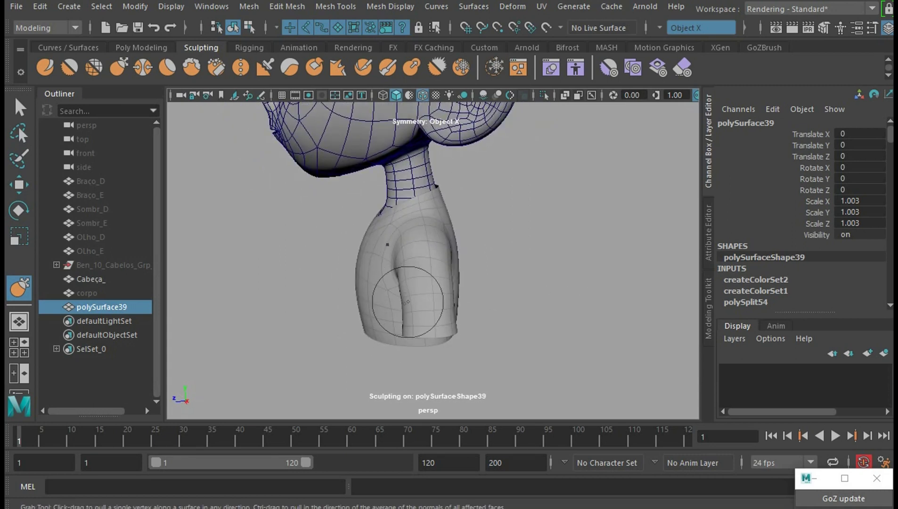
mouse_move(408, 302)
left_mouse_down("shift")
mouse_move(421, 140)
mouse_move(428, 266)
mouse_move(559, 243)
left_mouse_up("shift")
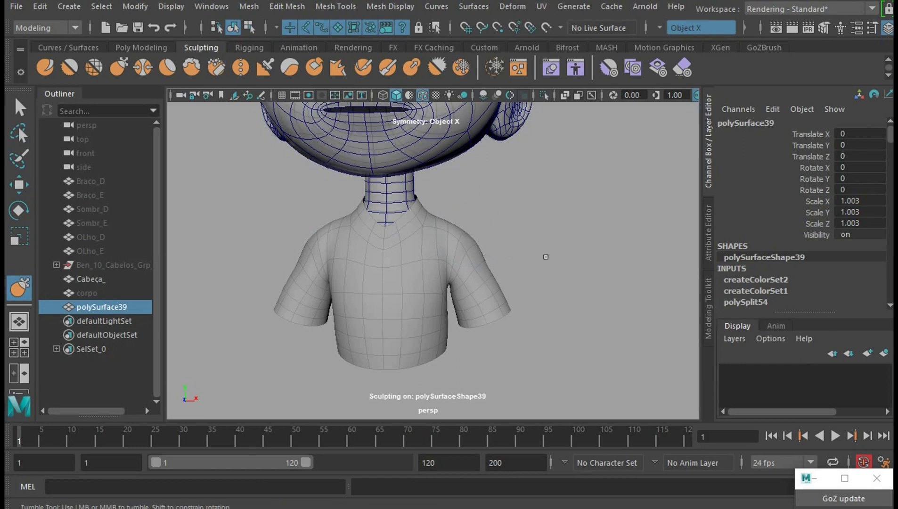
- With the Grab brush, pull the sleeve surface near the armpit into shape
left_click_drag(490, 256, 493, 278, "alt")
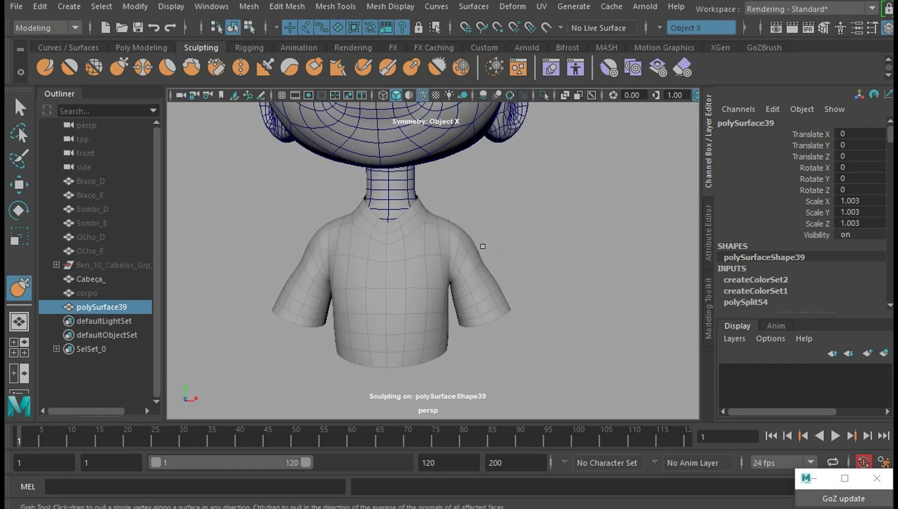
mouse_move(532, 253)
left_mouse_down("alt")
mouse_move(482, 268)
mouse_move(555, 240)
mouse_move(473, 224)
mouse_move(435, 293)
mouse_move(507, 164)
mouse_move(561, 300)
left_mouse_up("alt")
key("y")
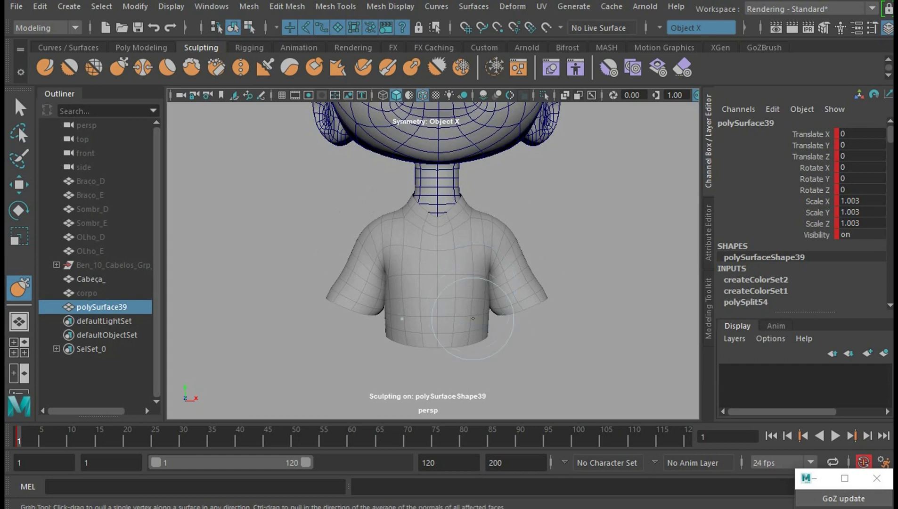
mouse_move(473, 284)
left_mouse_down("alt")
mouse_move(572, 280)
mouse_move(505, 294)
mouse_move(532, 282)
left_mouse_up("alt")
left_click_drag(586, 248, 539, 271, "alt")
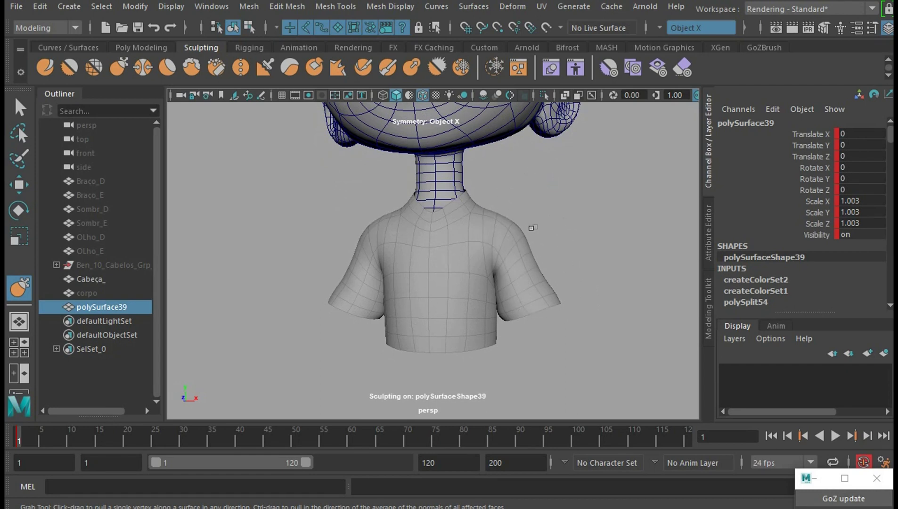
left_click_drag(534, 232, 486, 222, "alt")
mouse_move(442, 283)
left_mouse_down()
mouse_move(439, 290)
mouse_move(489, 277)
left_mouse_up()
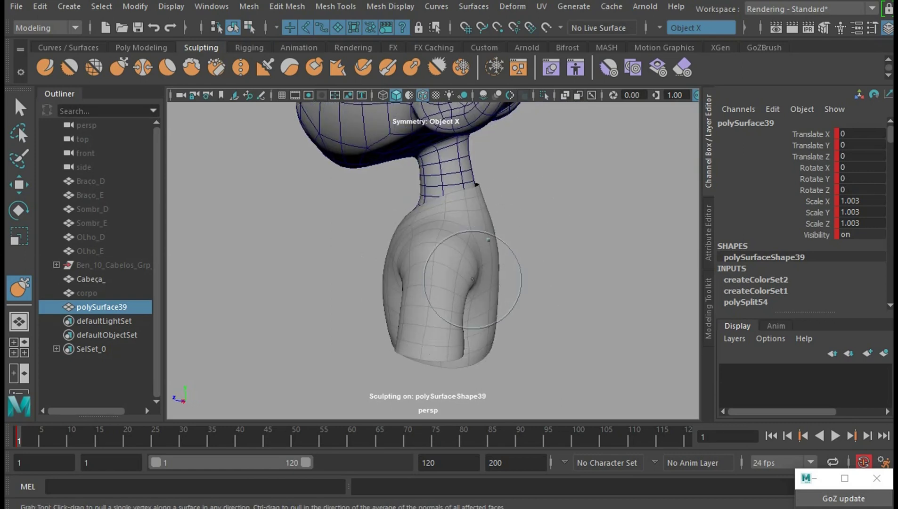
- Orbit and zoom around the torso to inspect the sculpted shirt from front, below and back
left_click_drag(562, 270, 421, 291, "alt")
left_click_drag(501, 286, 349, 275, "alt")
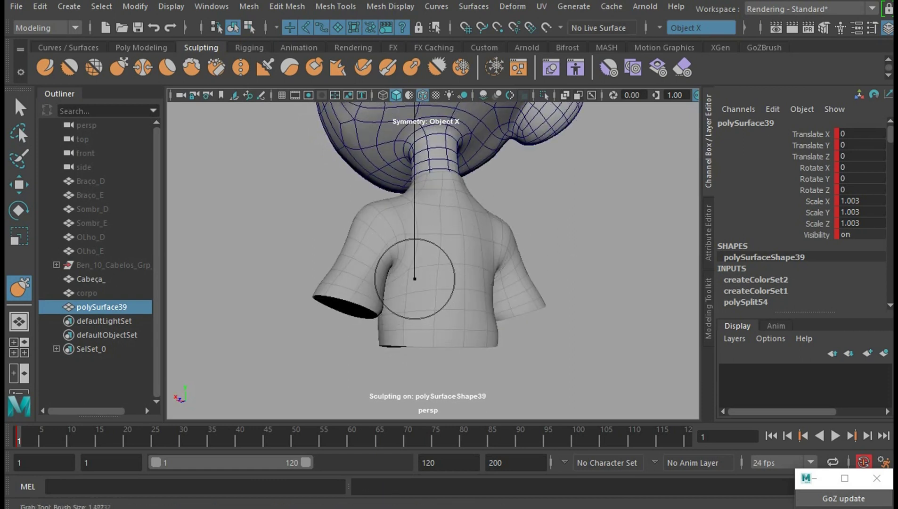
left_click_drag(411, 260, 393, 248, "alt")
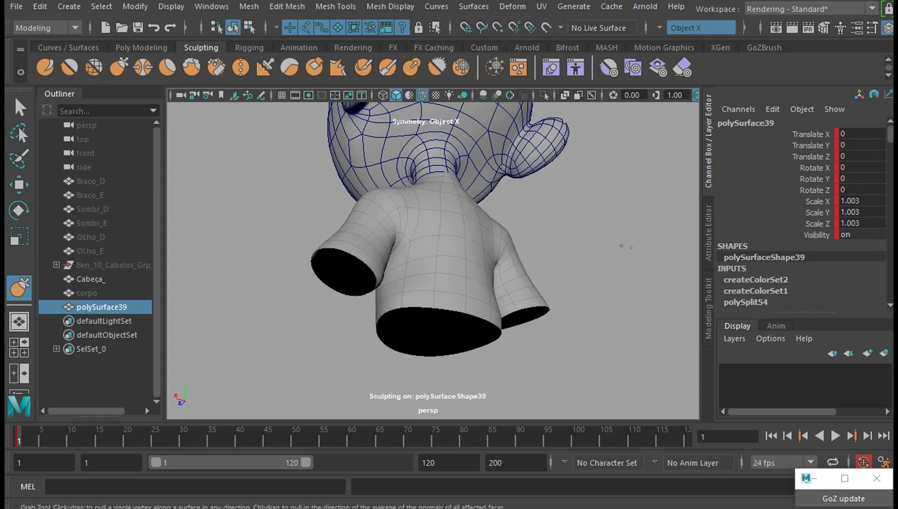
mouse_move(621, 245)
left_mouse_down("alt")
mouse_move(512, 287)
mouse_move(586, 255)
left_mouse_up("alt")
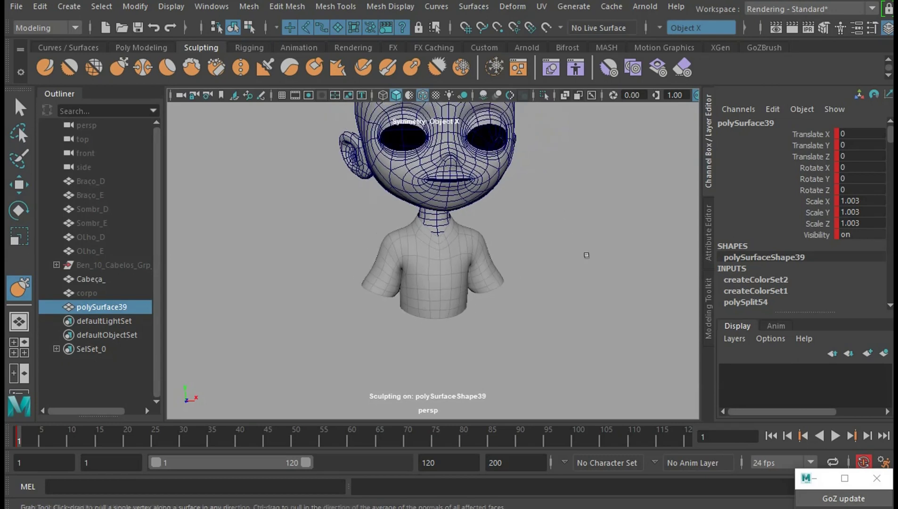
scroll(571, 242, "up", 3)
scroll(571, 242, "up", 3)
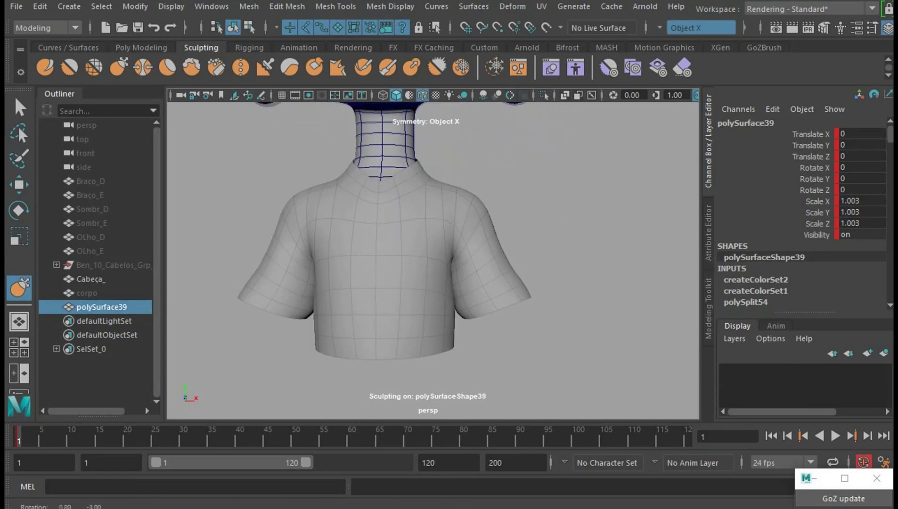
mouse_move(529, 294)
left_mouse_down("alt")
mouse_move(542, 247)
mouse_move(586, 296)
left_mouse_up("alt")
scroll(543, 247, "down", 3)
scroll(542, 247, "down", 2)
scroll(534, 278, "down", 2)
key("w")
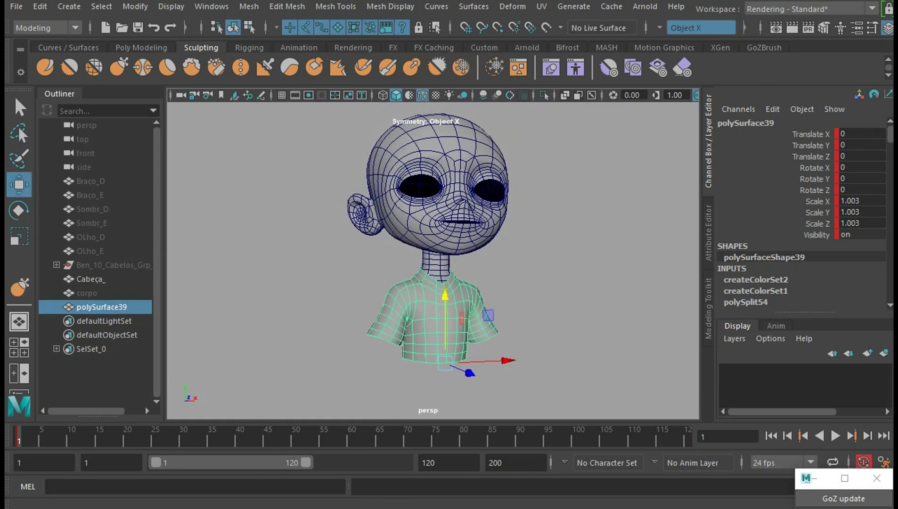
left_click(533, 221)
scroll(433, 238, "down", 2)
left_click_drag(519, 259, 573, 266, "alt")
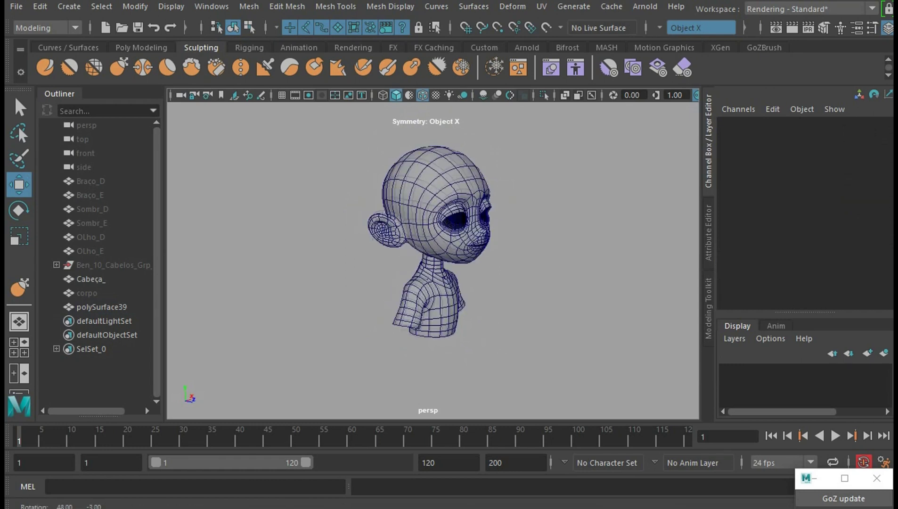
scroll(434, 245, "up", 2)
left_click_drag(433, 245, 405, 245, "alt")
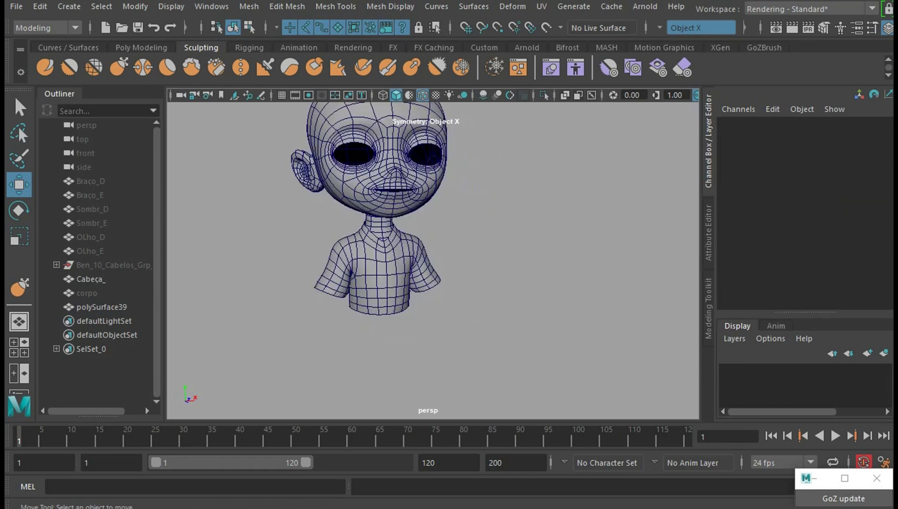
scroll(433, 245, "up", 3)
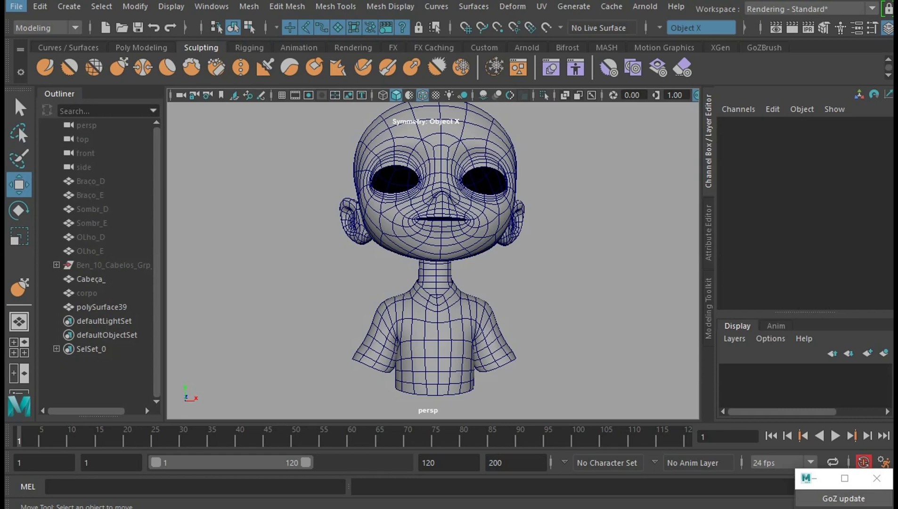
scroll(433, 245, "down", 2)
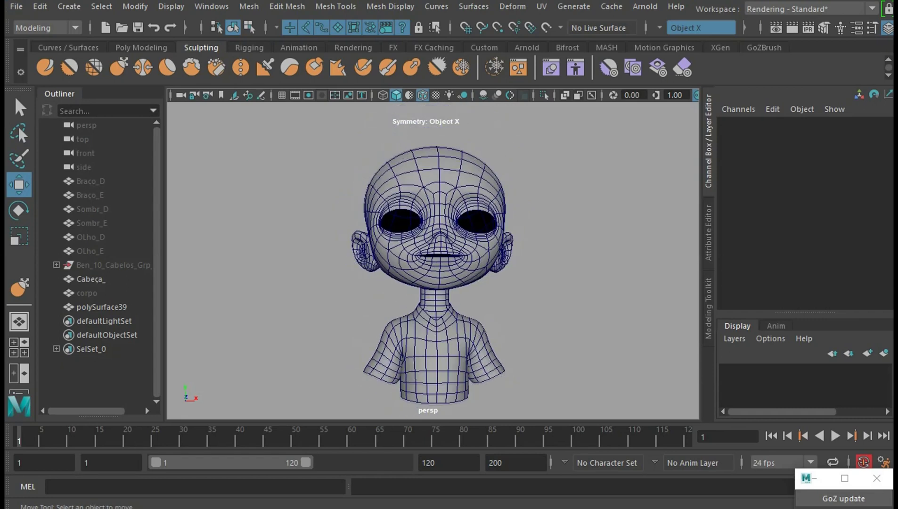
mouse_move(434, 245)
left_mouse_down("alt")
mouse_move(462, 245)
mouse_move(398, 241)
mouse_move(471, 246)
mouse_move(443, 240)
mouse_move(495, 235)
left_mouse_up("alt")
scroll(433, 245, "up", 2)
scroll(433, 245, "down", 2)
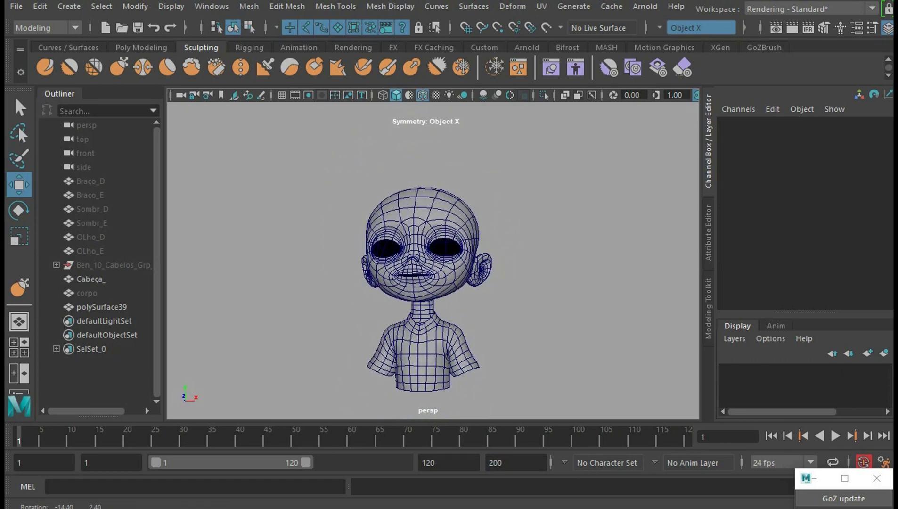